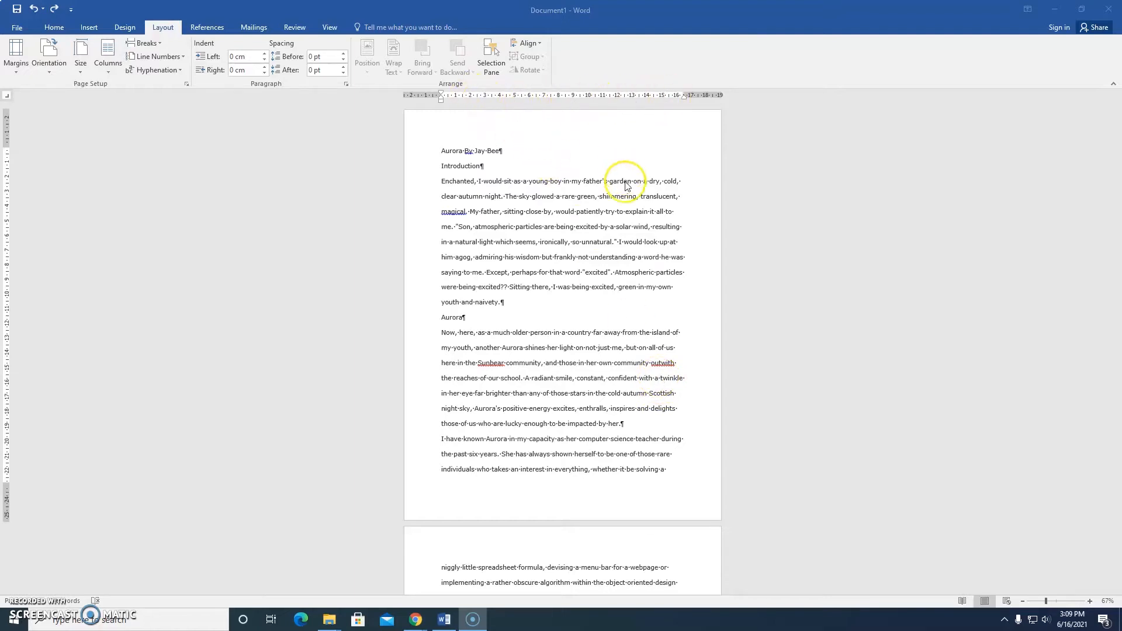
Step: Look over the document's pages and its four subtitles: Introduction, Aurora, Intrigue and Finale
scroll(624, 312, down, 1)
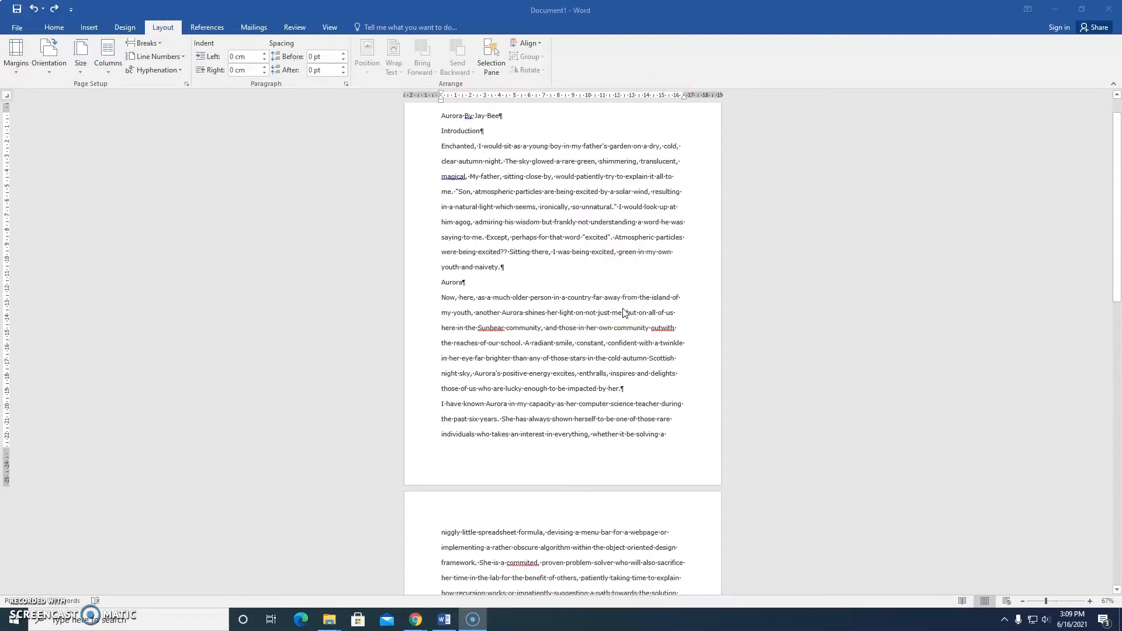
scroll(624, 313, down, 4)
scroll(597, 298, up, 1)
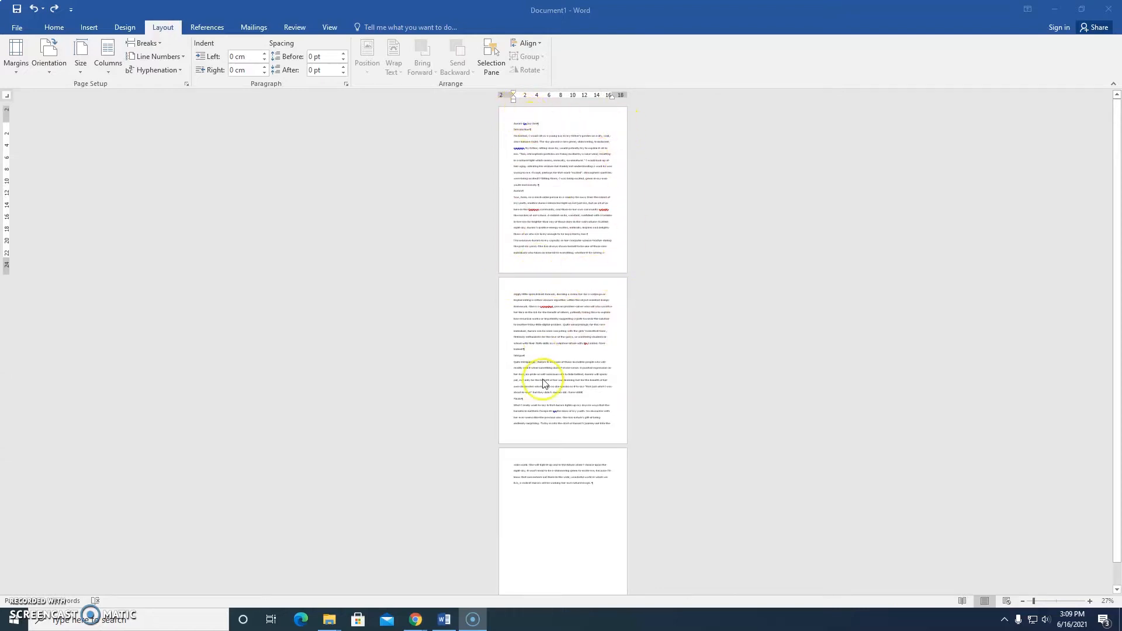
ctrl+scroll(550, 408, up, 6)
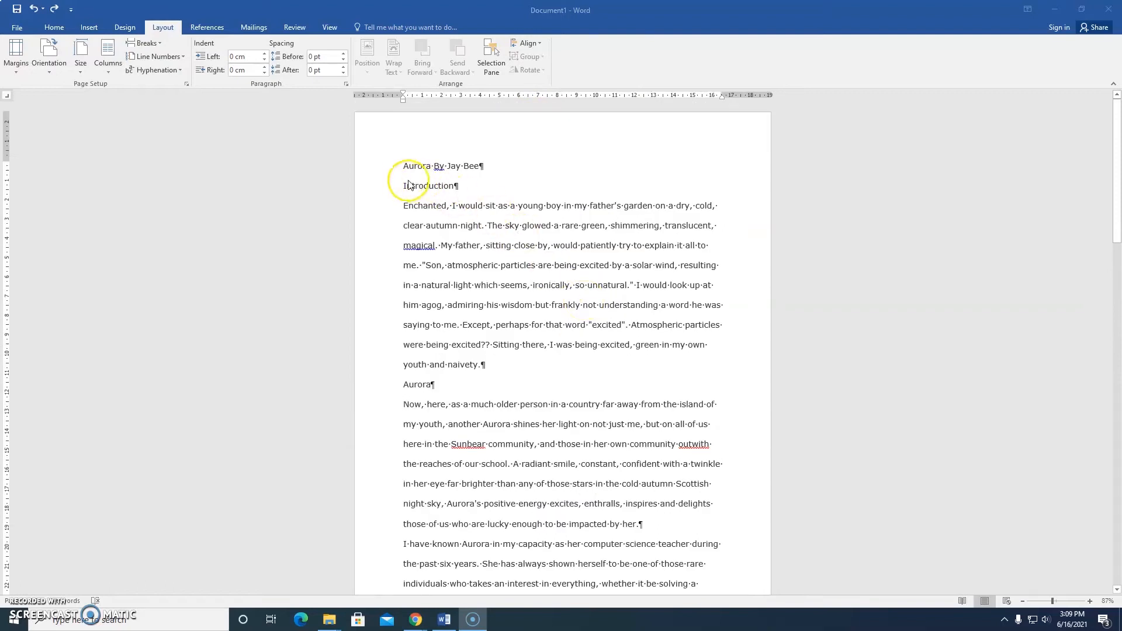
click(417, 187)
drag(404, 185, 456, 186)
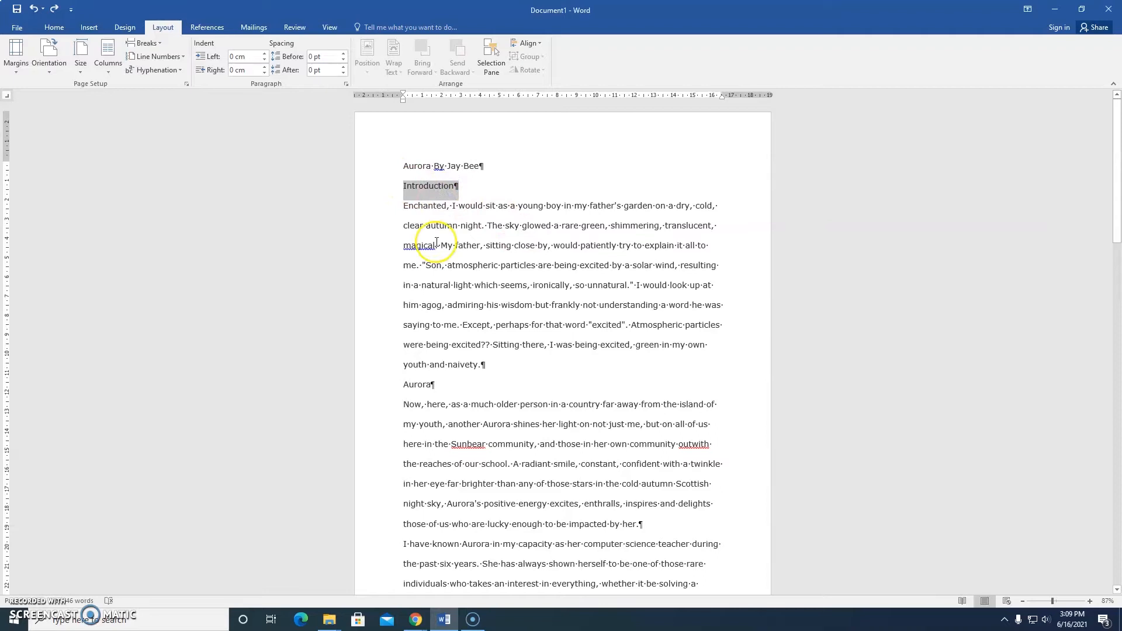
drag(403, 385, 439, 385)
scroll(461, 389, down, 7)
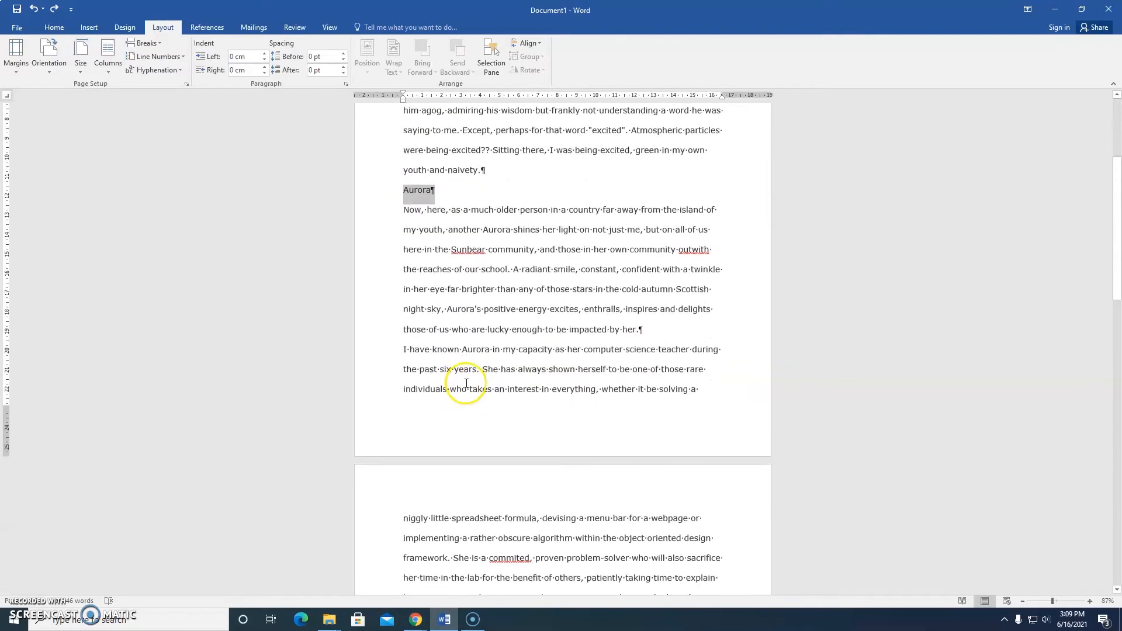
drag(403, 470, 440, 470)
scroll(467, 459, down, 3)
drag(403, 413, 435, 414)
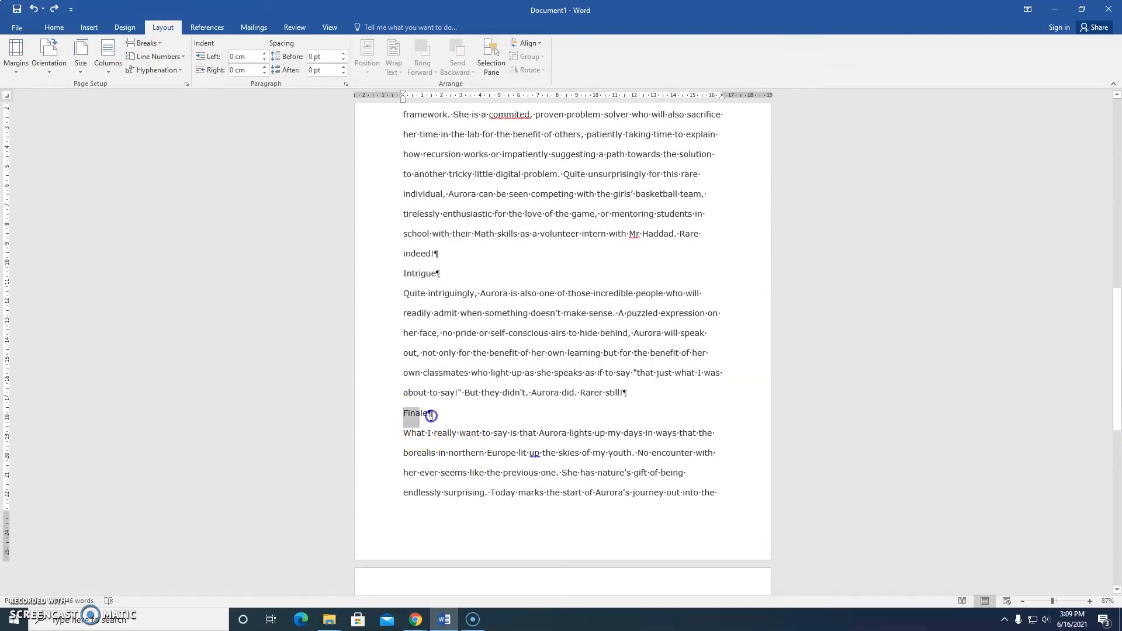
scroll(453, 409, up, 7)
scroll(462, 405, up, 3)
Step: Create a new style named "subtitles" from the Introduction subtitle and open its full formatting options
drag(403, 186, 461, 187)
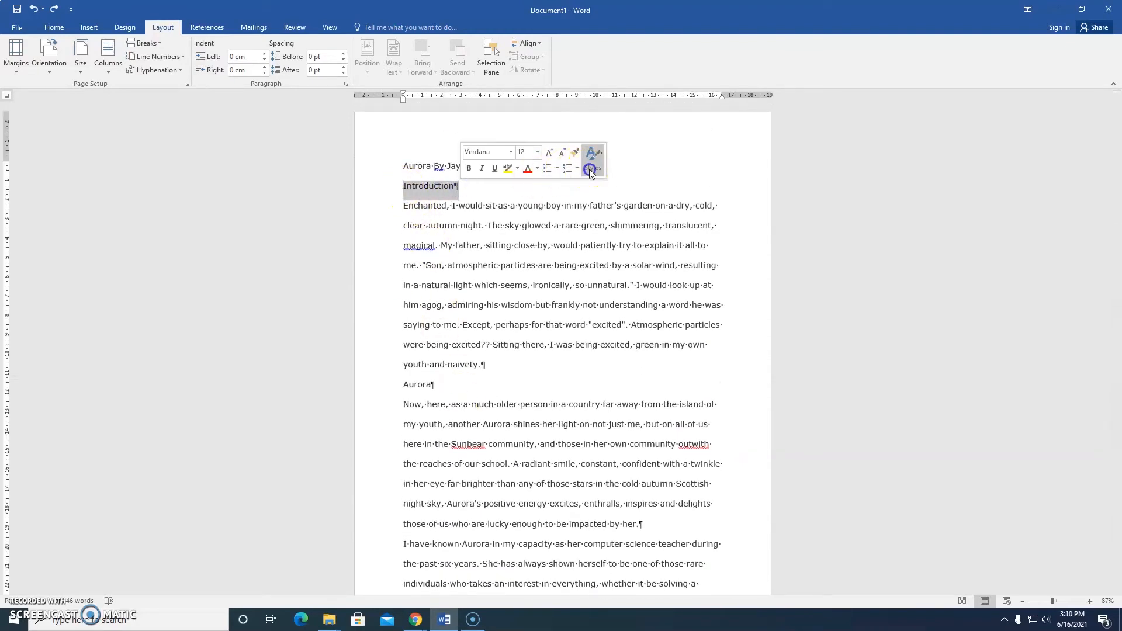
click(592, 157)
click(622, 316)
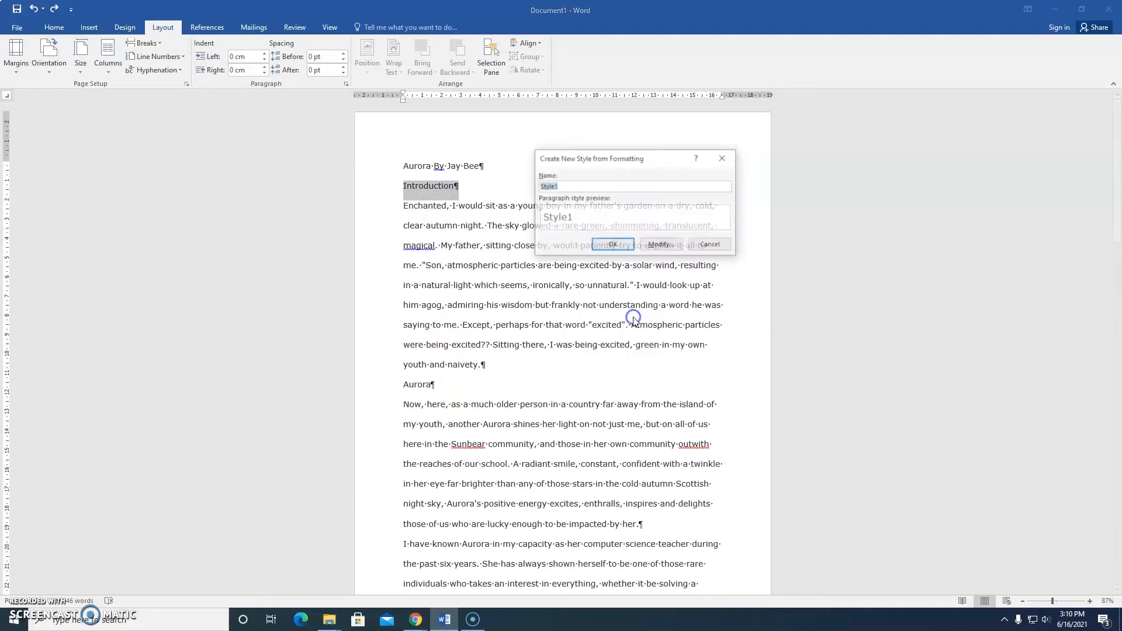
text(subtitles)
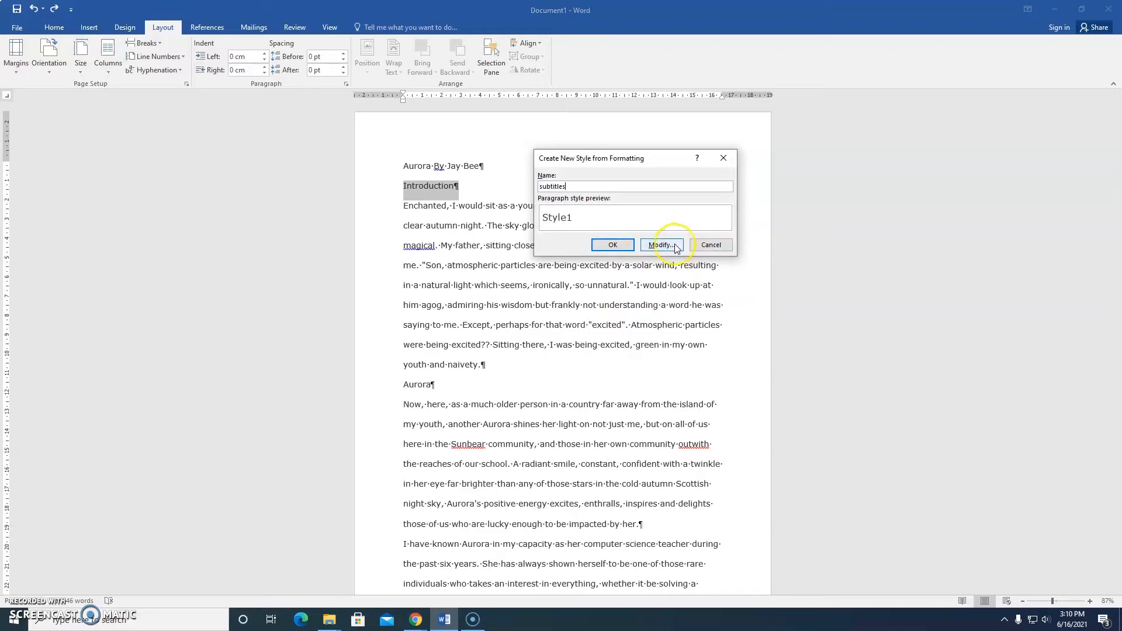
click(662, 245)
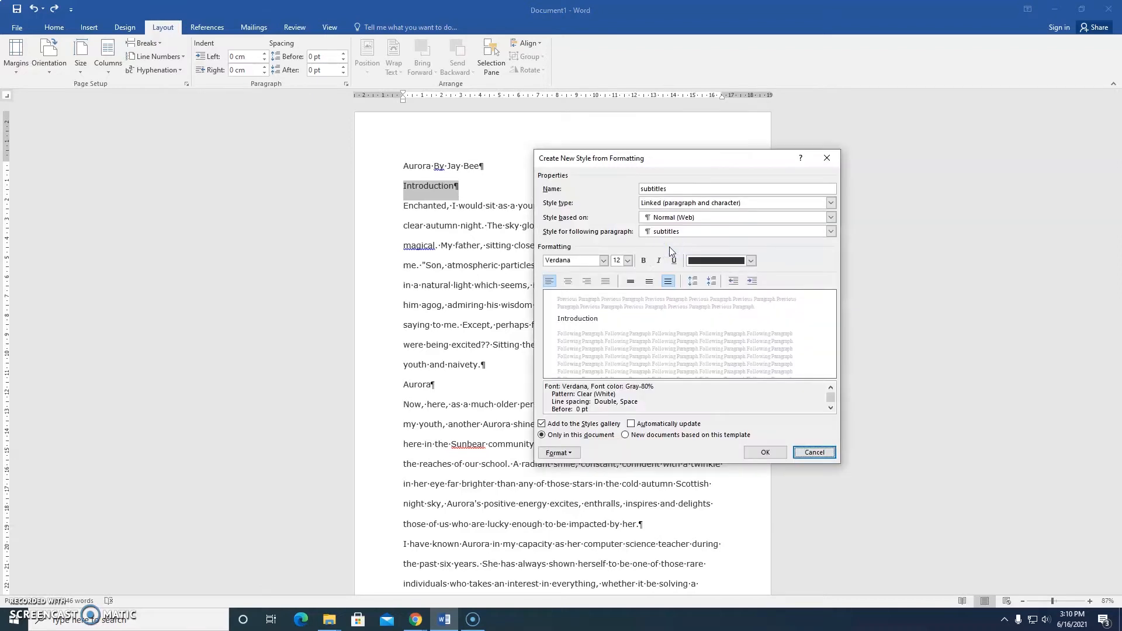
Step: Set the subtitles style's font to Arial, 14 pt, bold and underlined
click(603, 260)
click(570, 322)
click(628, 260)
click(618, 311)
click(644, 261)
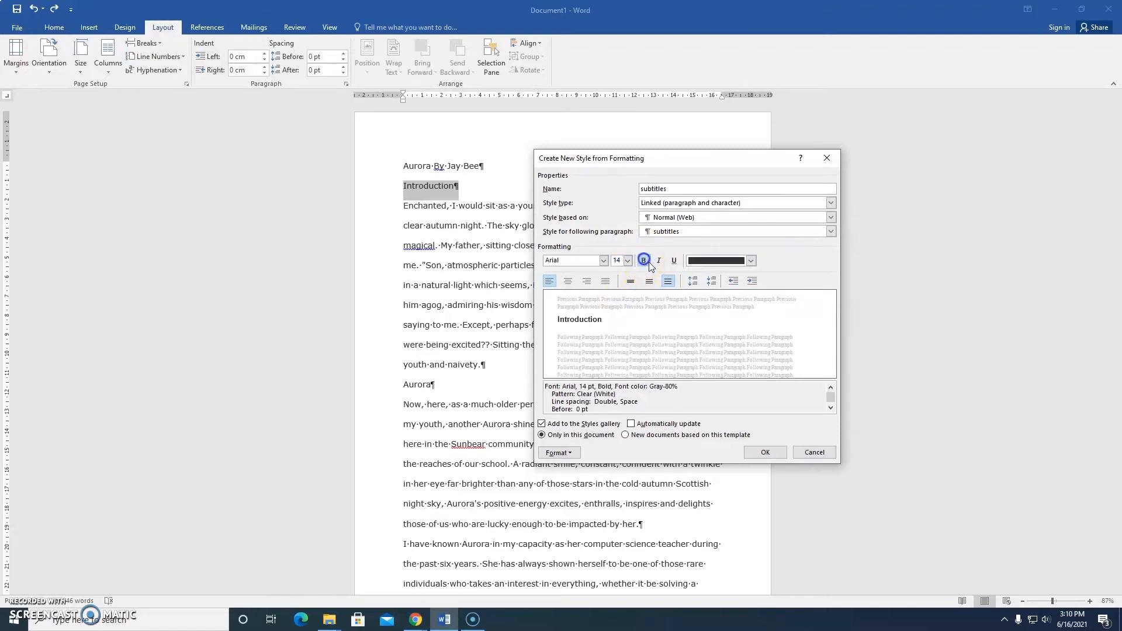
Step: Set the subtitles style's font color to the light green Accent 6 theme color and save the style
click(754, 261)
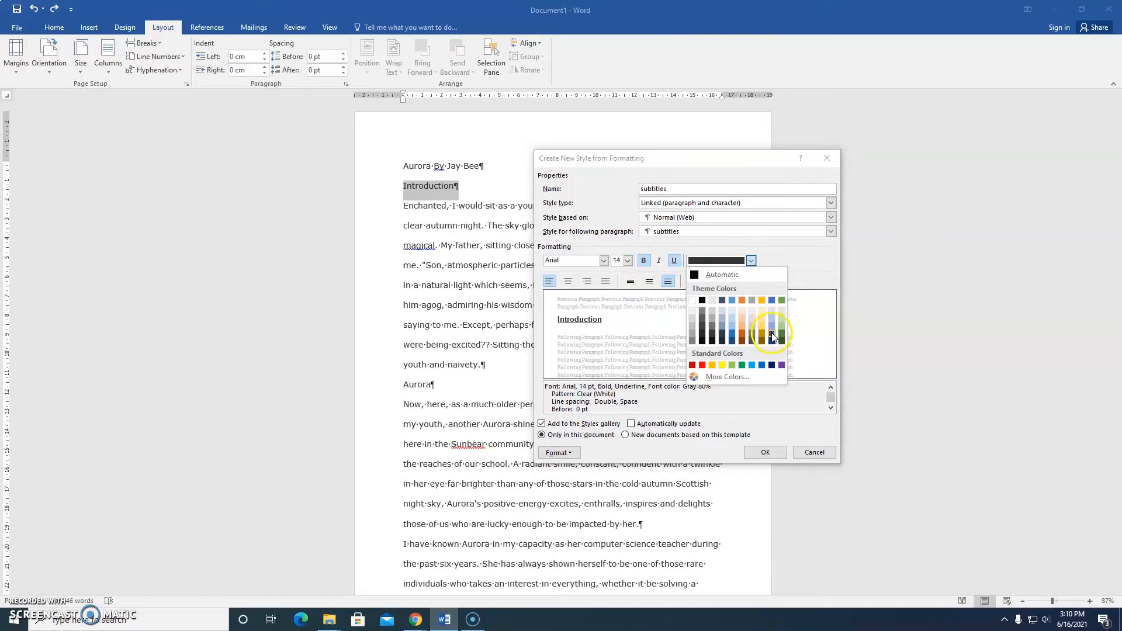
click(752, 365)
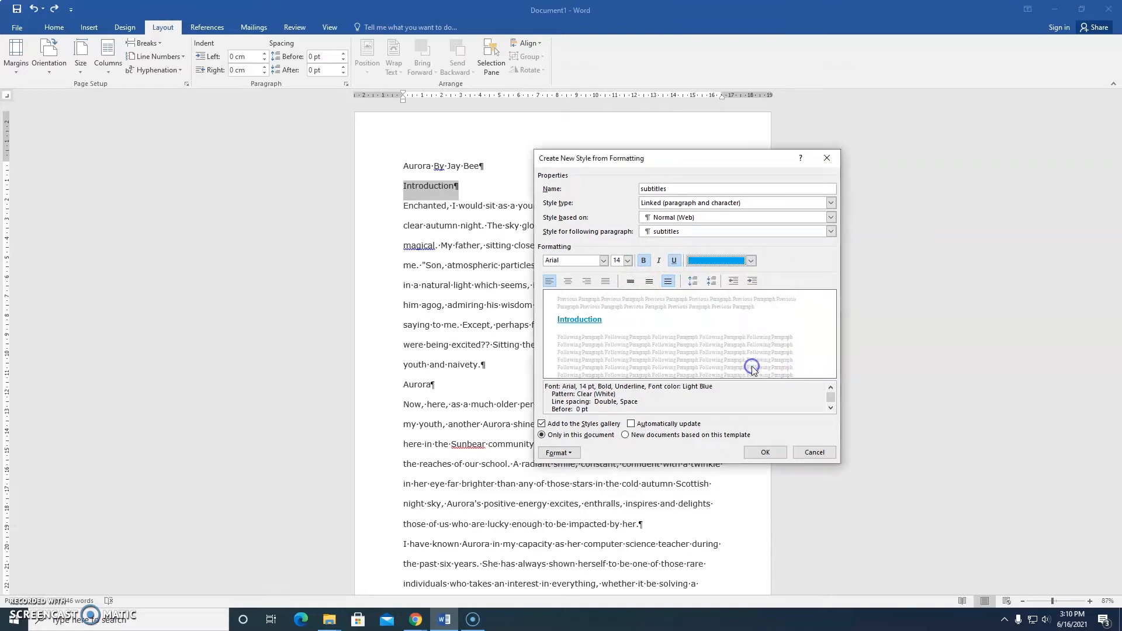
click(752, 261)
click(782, 332)
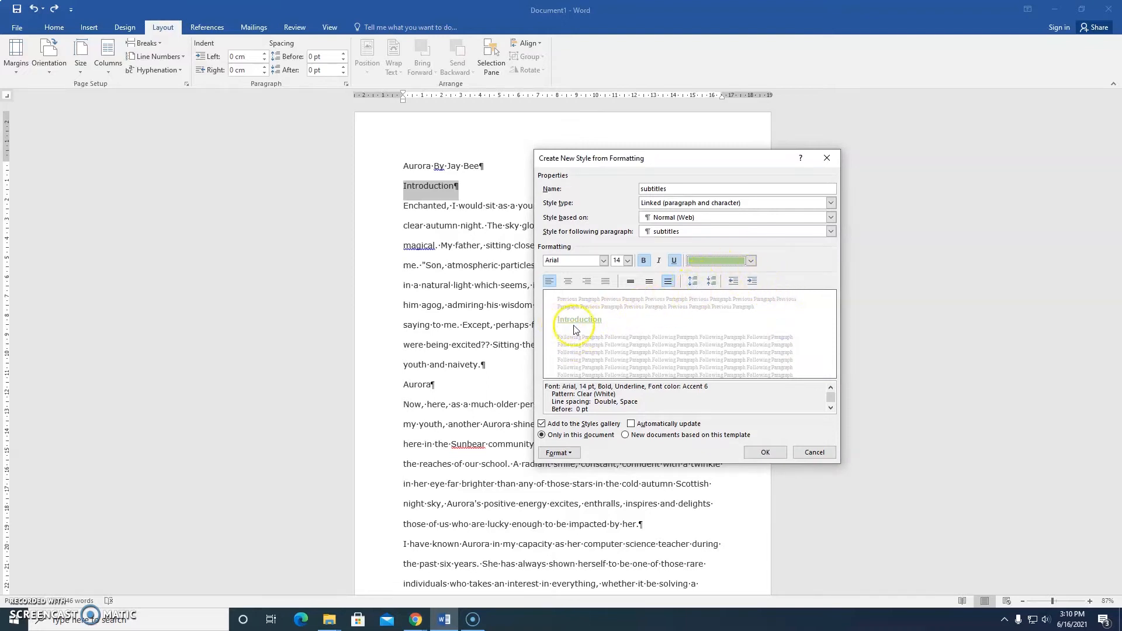
click(766, 453)
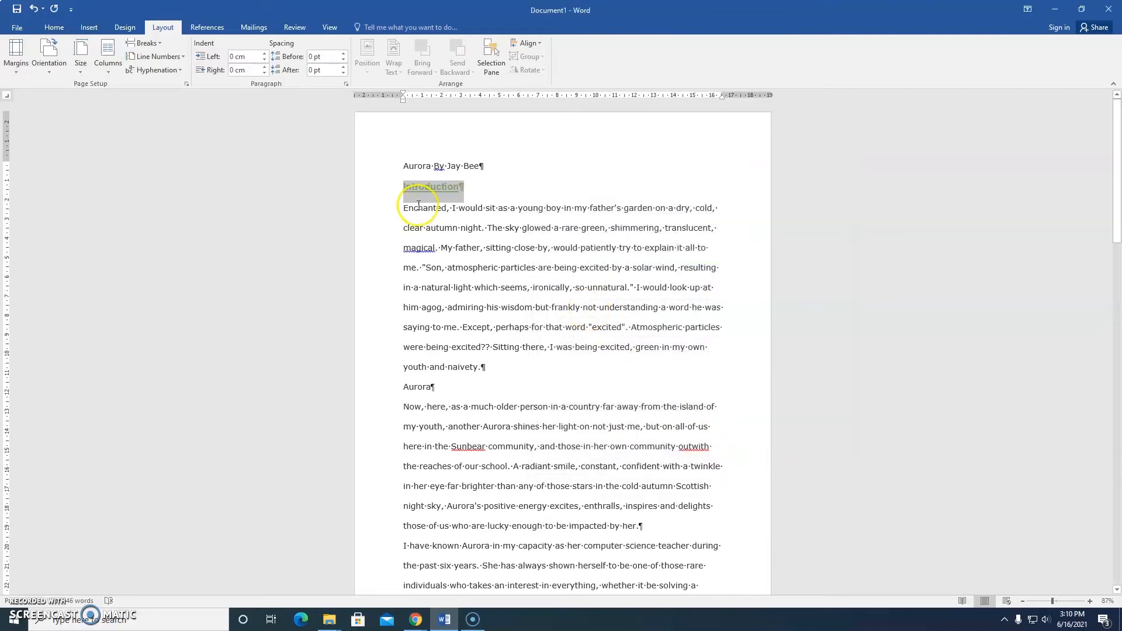
Step: Apply the subtitles style to the Aurora subtitle below the introduction paragraph
scroll(492, 364, down, 1)
drag(399, 337, 434, 337)
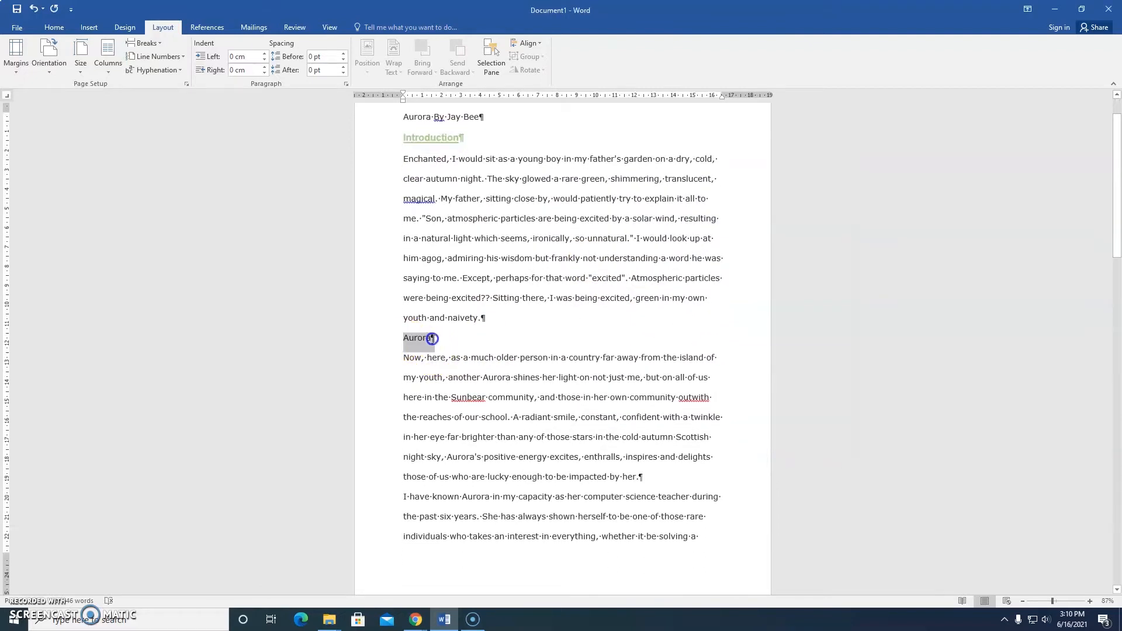
click(564, 307)
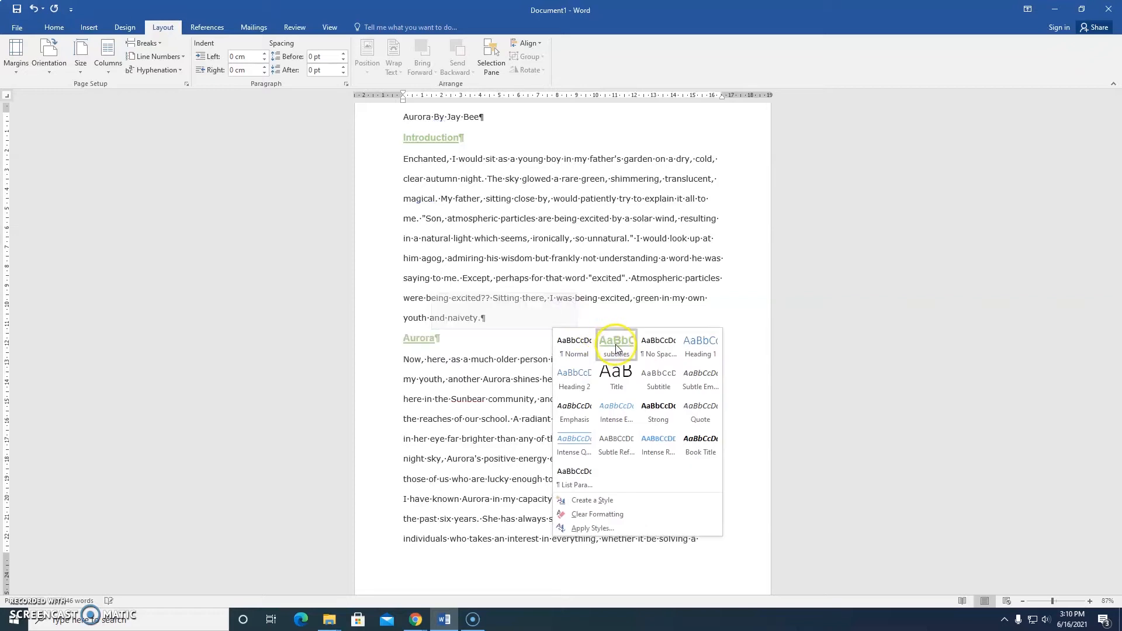
click(619, 345)
Step: Apply the subtitles style to the Intrigue subtitle on the second page
scroll(572, 396, down, 8)
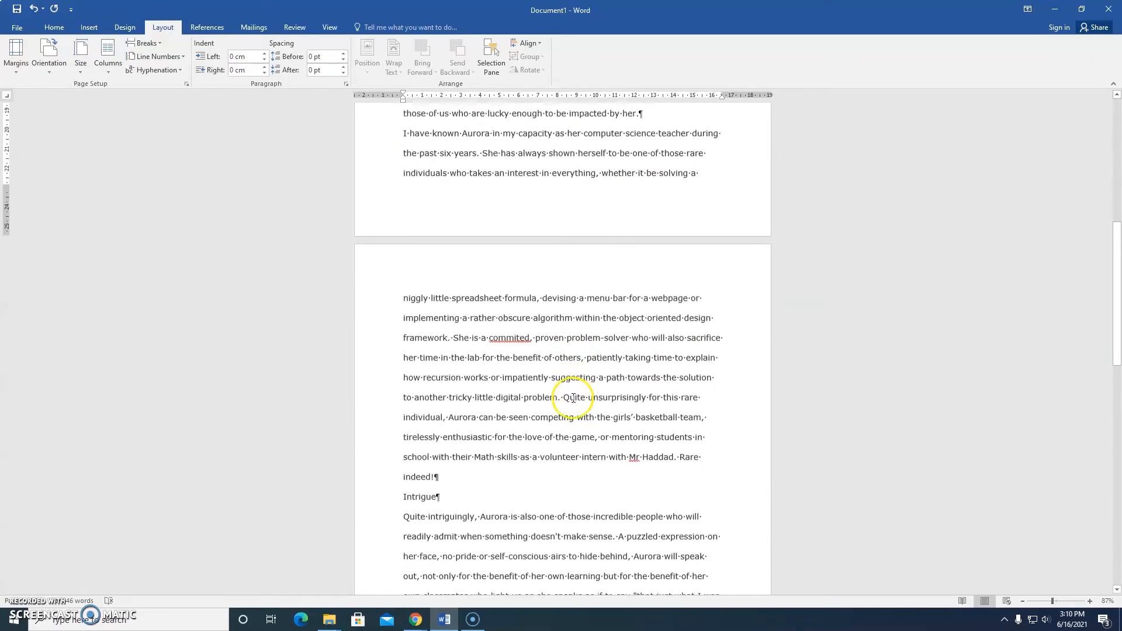
drag(404, 398, 440, 398)
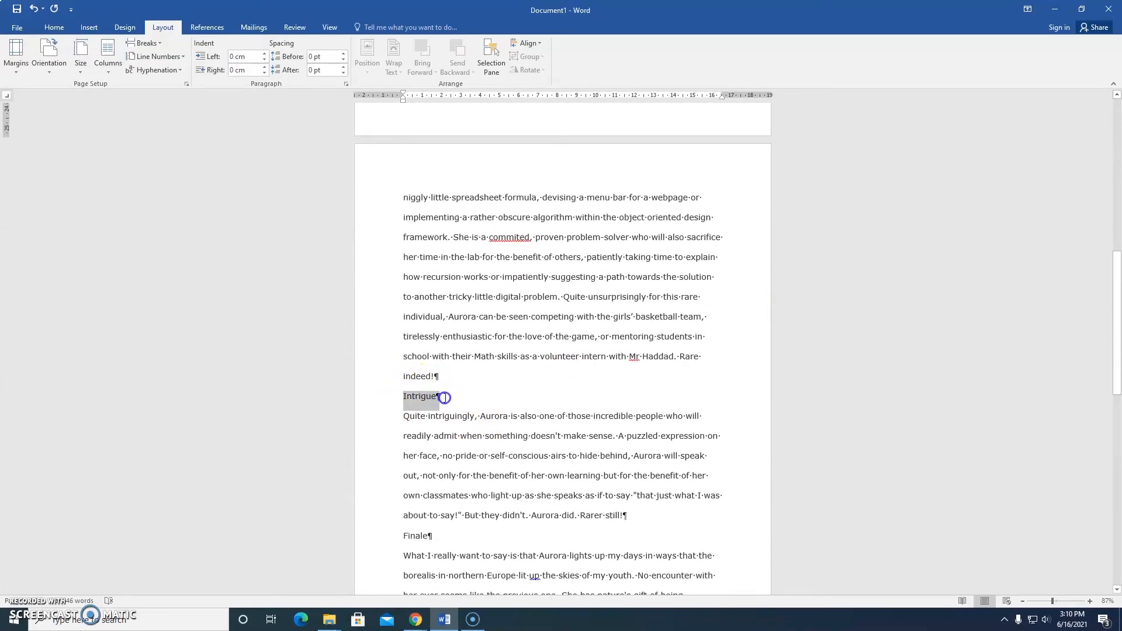
click(575, 365)
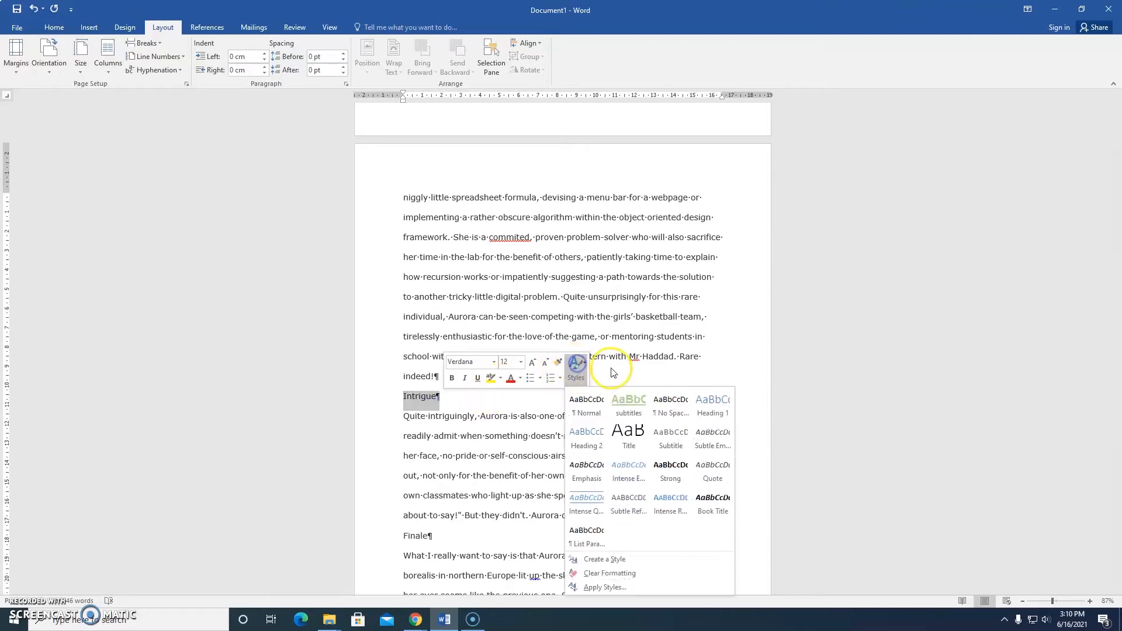
click(632, 406)
Step: Apply the subtitles style to the Finale subtitle and return to the start of the document
scroll(579, 432, down, 4)
drag(402, 292, 435, 293)
click(564, 260)
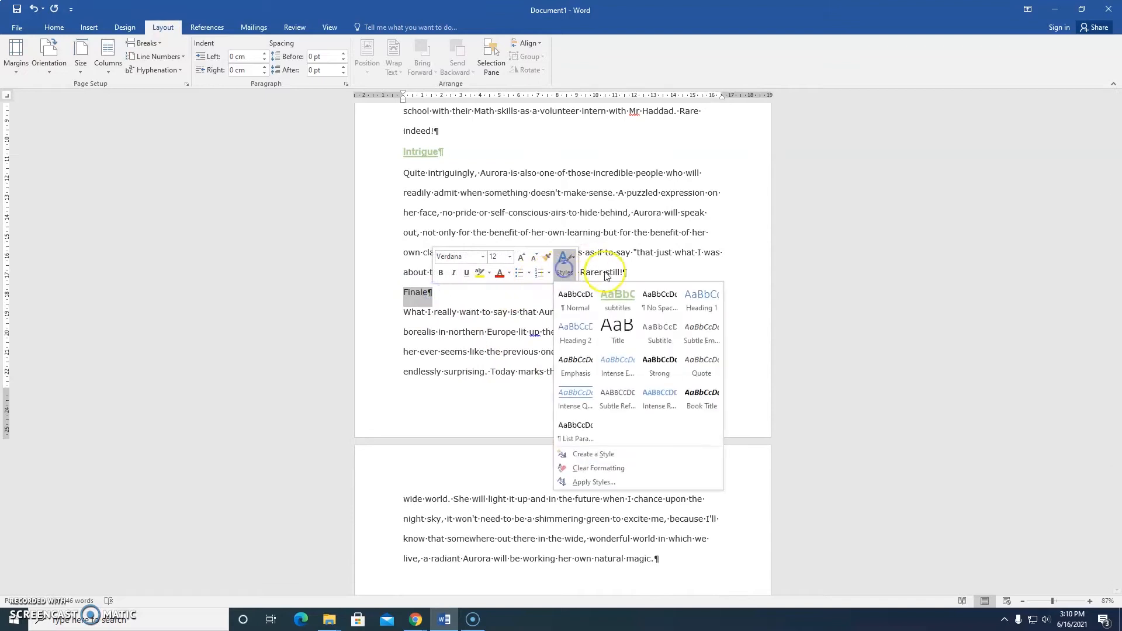
click(623, 300)
scroll(593, 400, down, 3)
scroll(596, 401, up, 10)
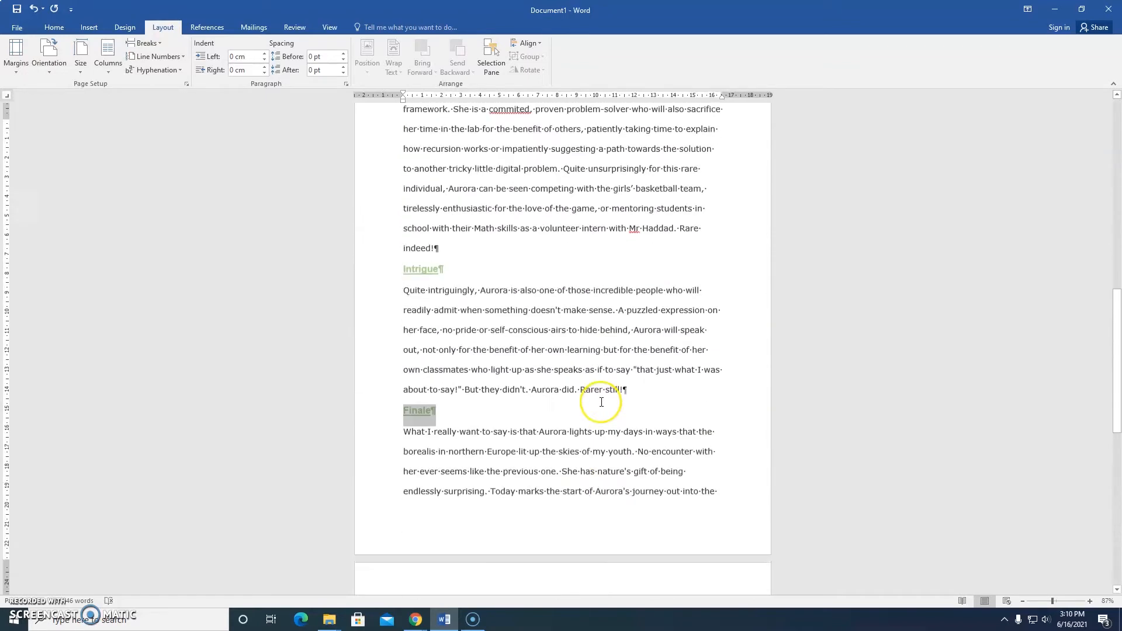
scroll(603, 401, up, 5)
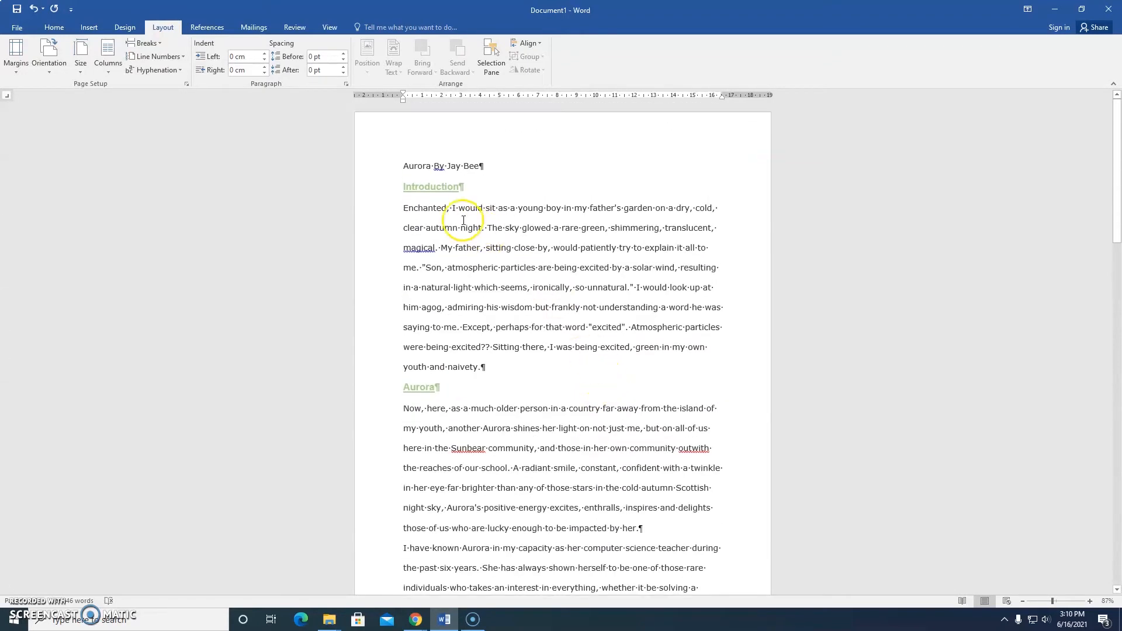
drag(424, 206, 664, 373)
click(568, 363)
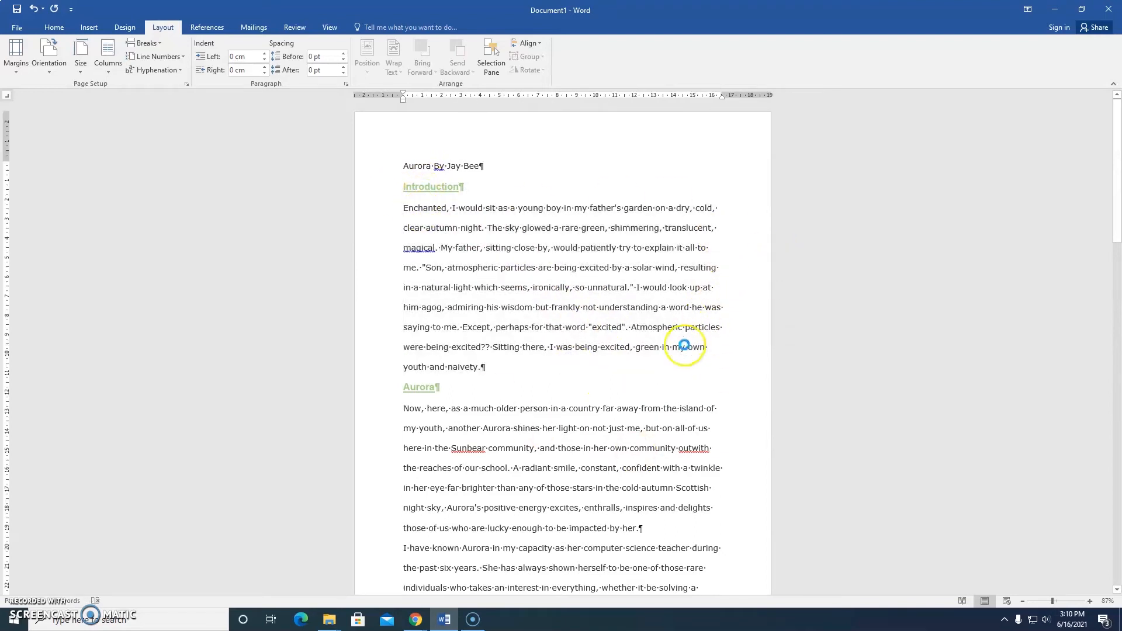
scroll(686, 486, down, 1)
scroll(685, 485, down, 6)
scroll(682, 476, up, 7)
Step: Justify all the text in the document
key(ctrl+a)
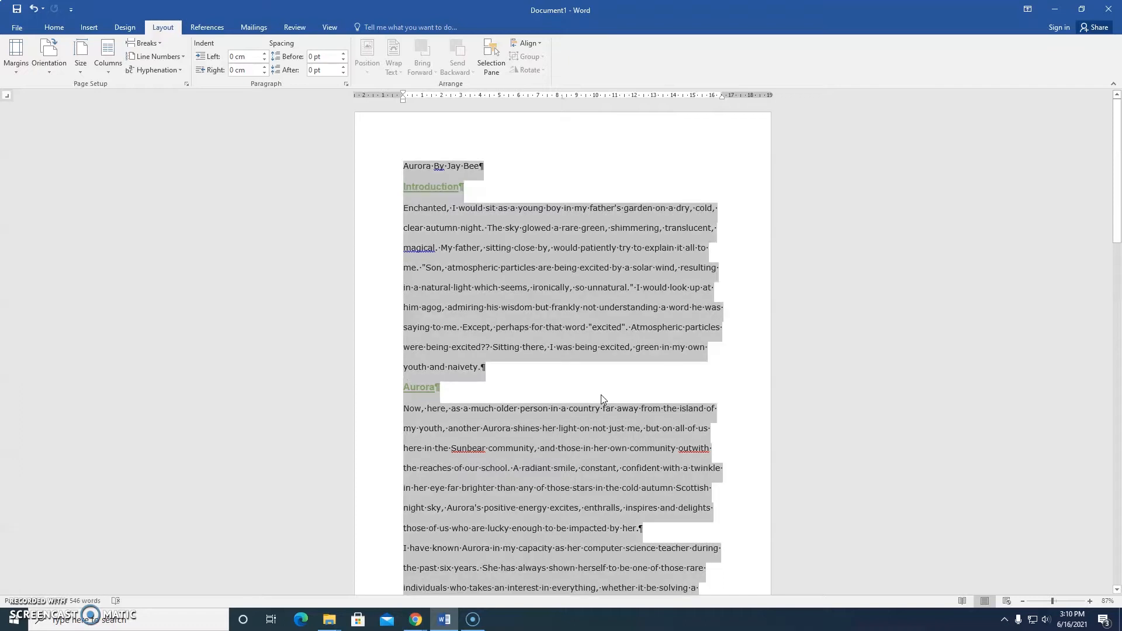
scroll(601, 395, down, 8)
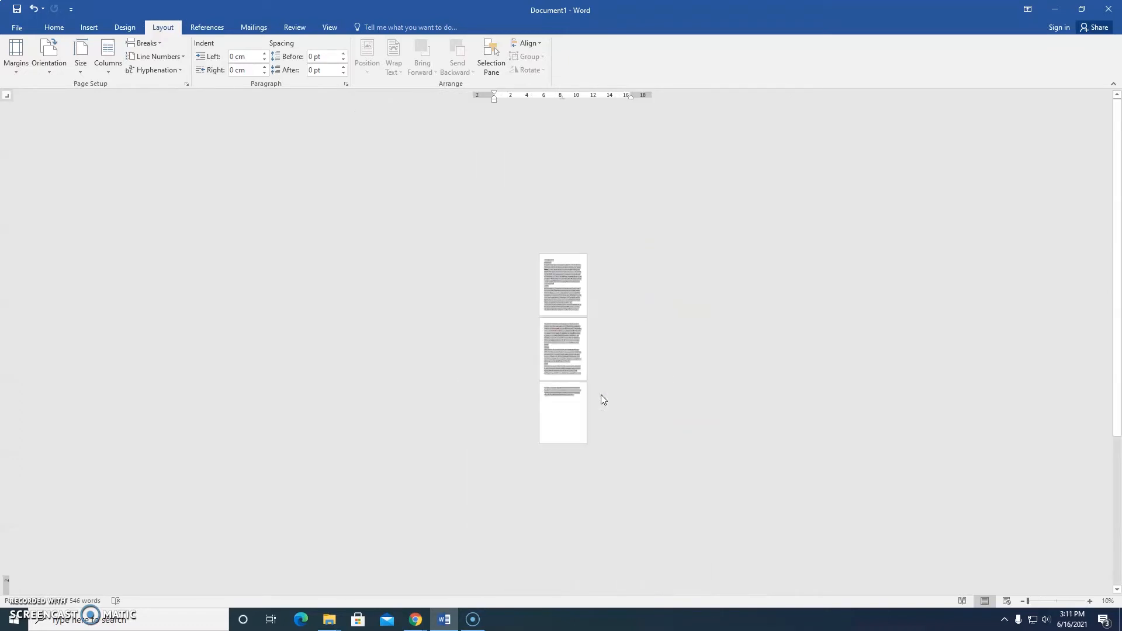
scroll(589, 406, up, 3)
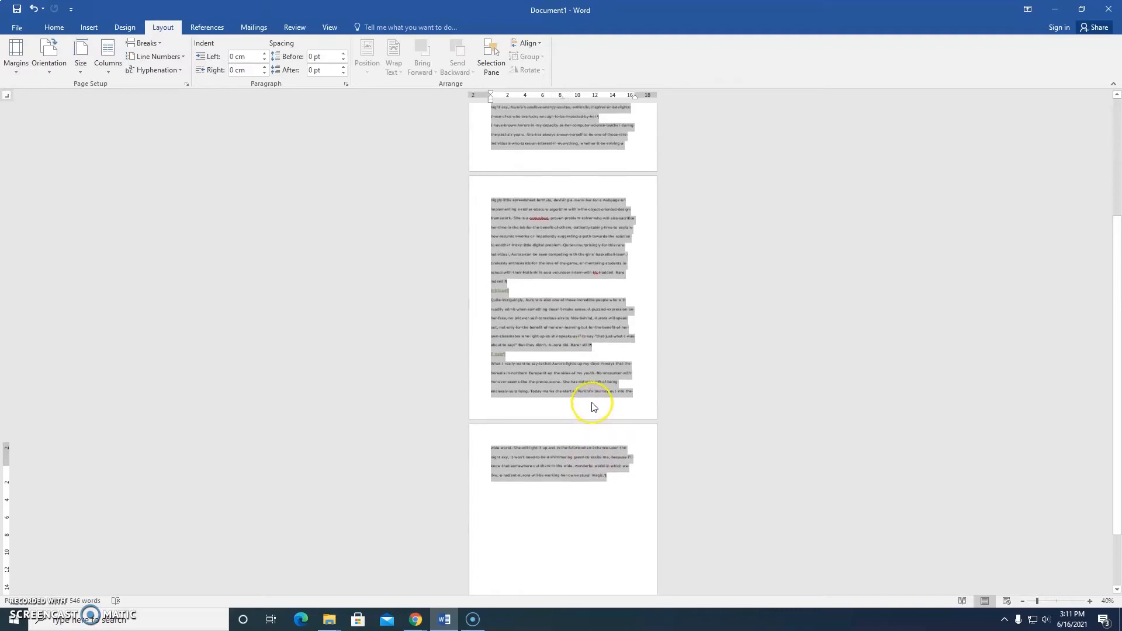
scroll(591, 402, up, 2)
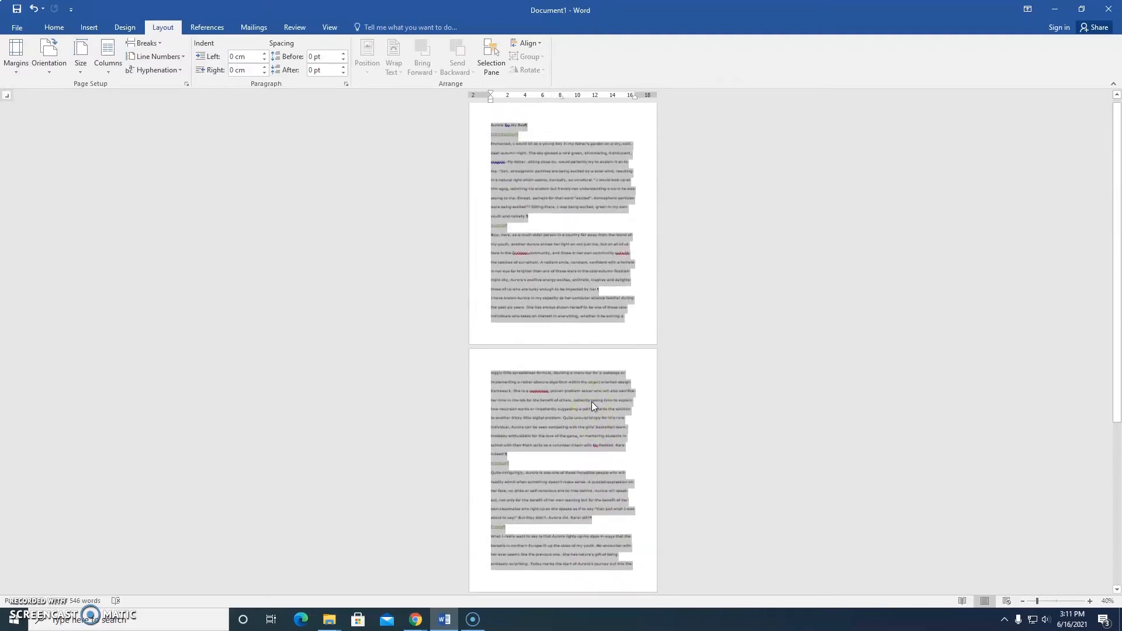
click(52, 27)
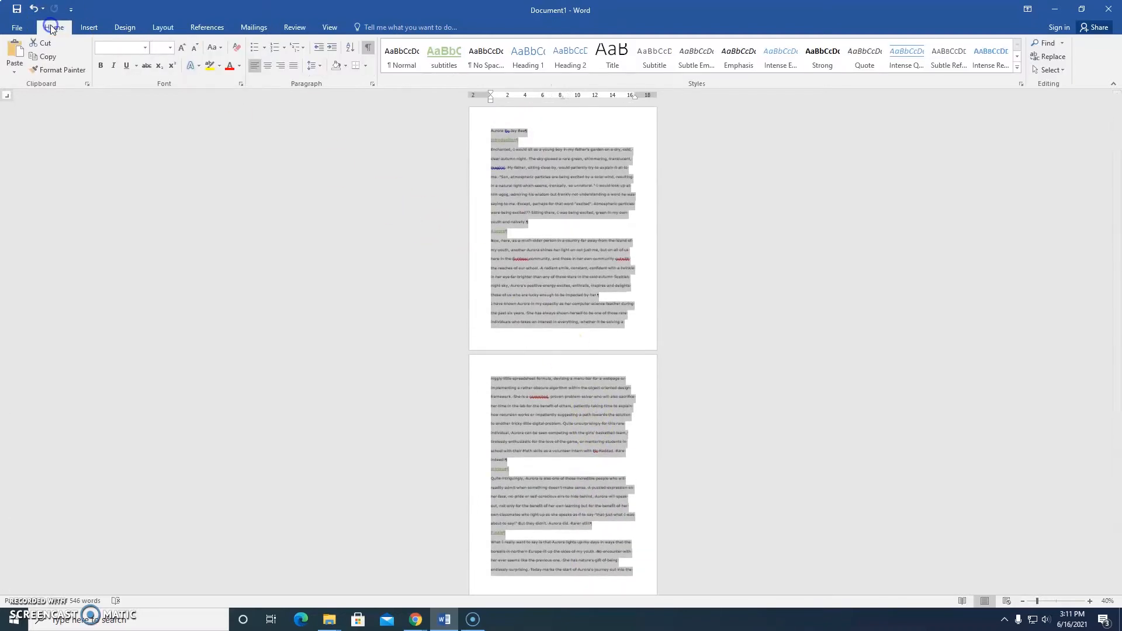
click(294, 66)
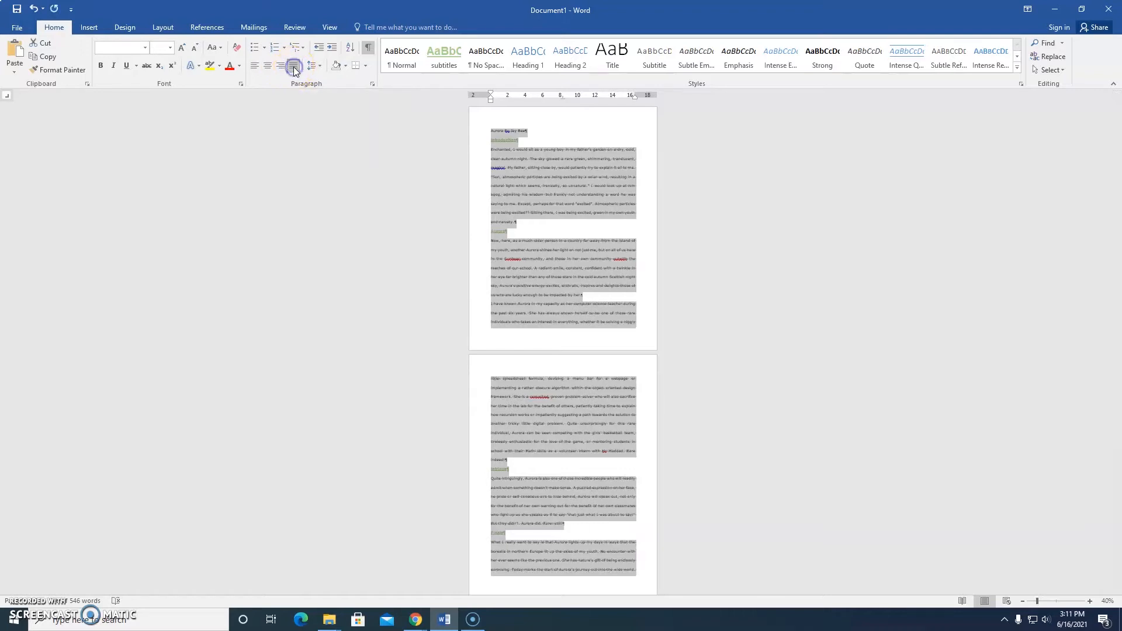
click(555, 176)
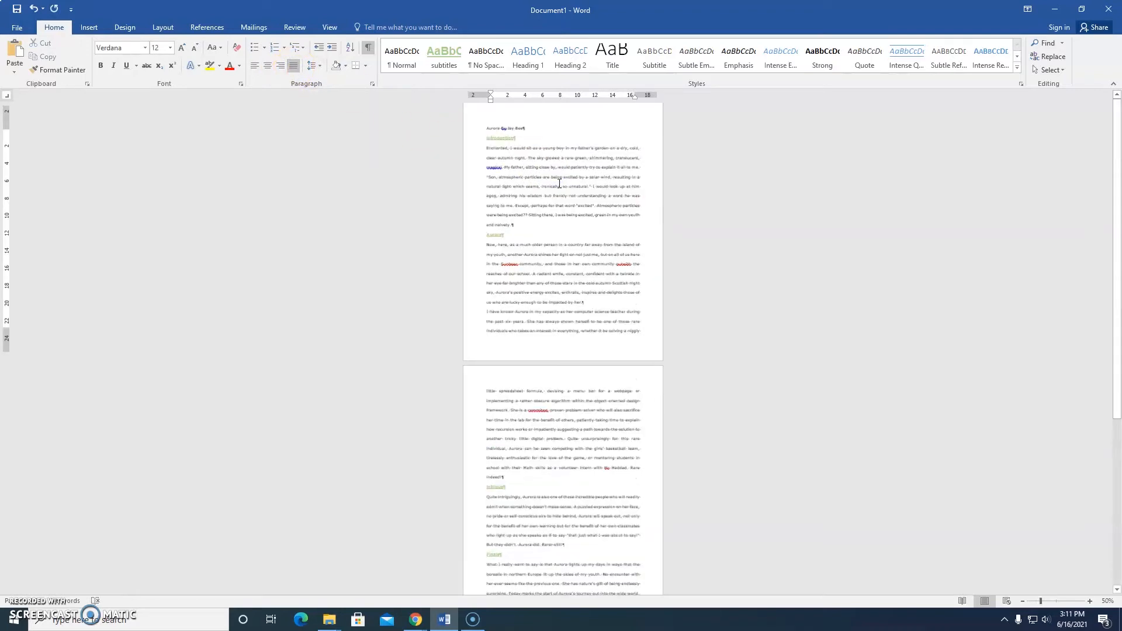
scroll(560, 184, up, 5)
scroll(533, 222, up, 2)
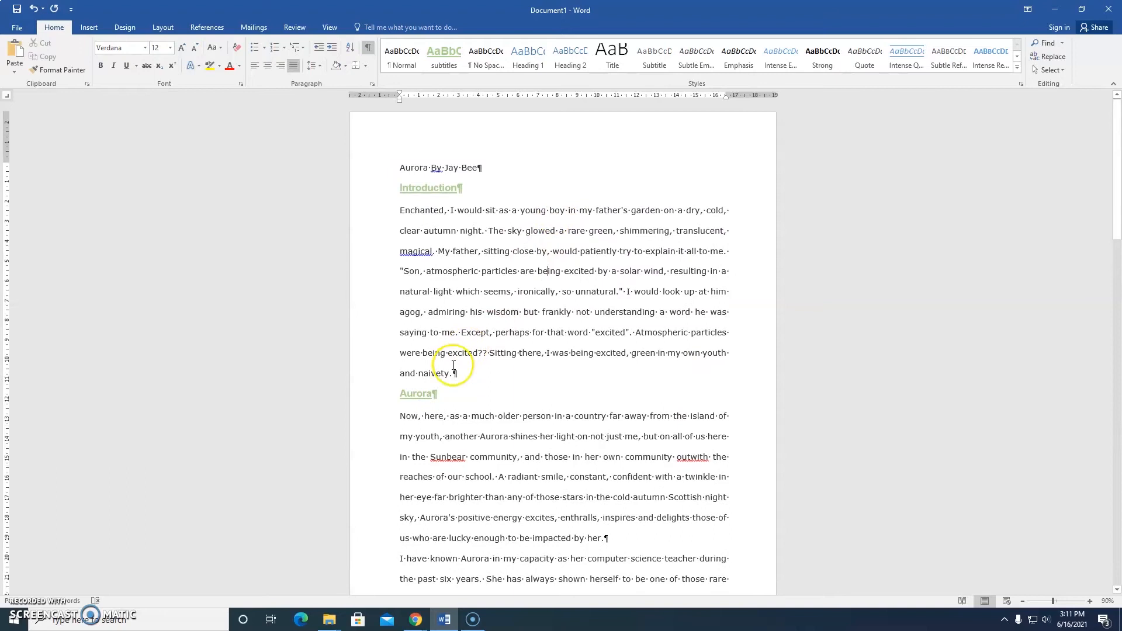
Step: Insert a page break at the end of the introduction paragraph, before the Aurora subtitle
click(455, 383)
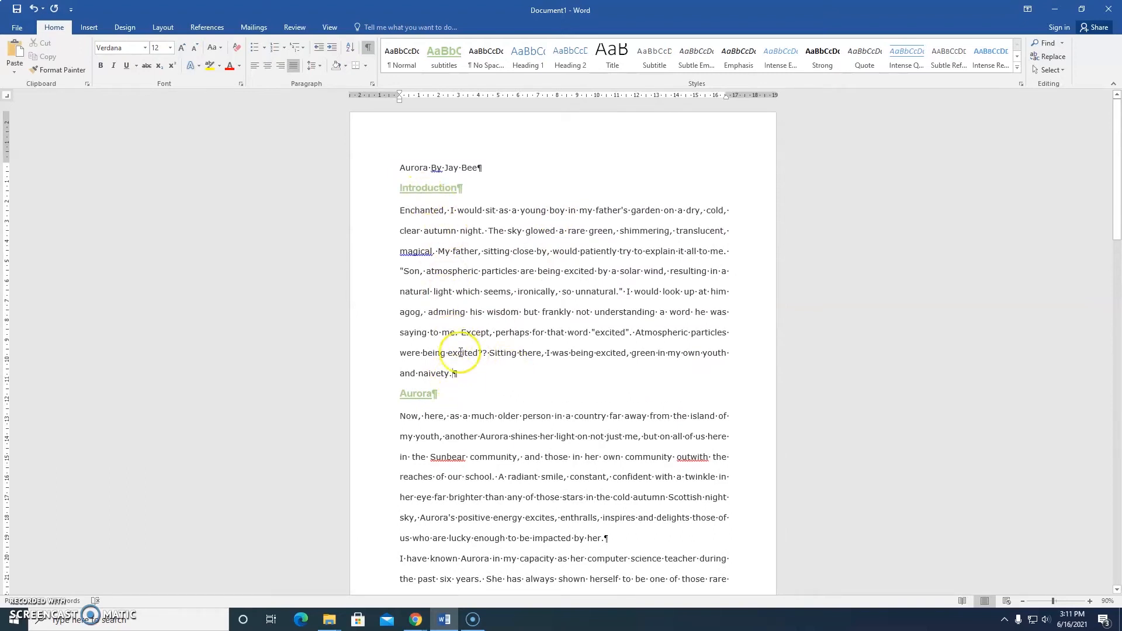
click(163, 29)
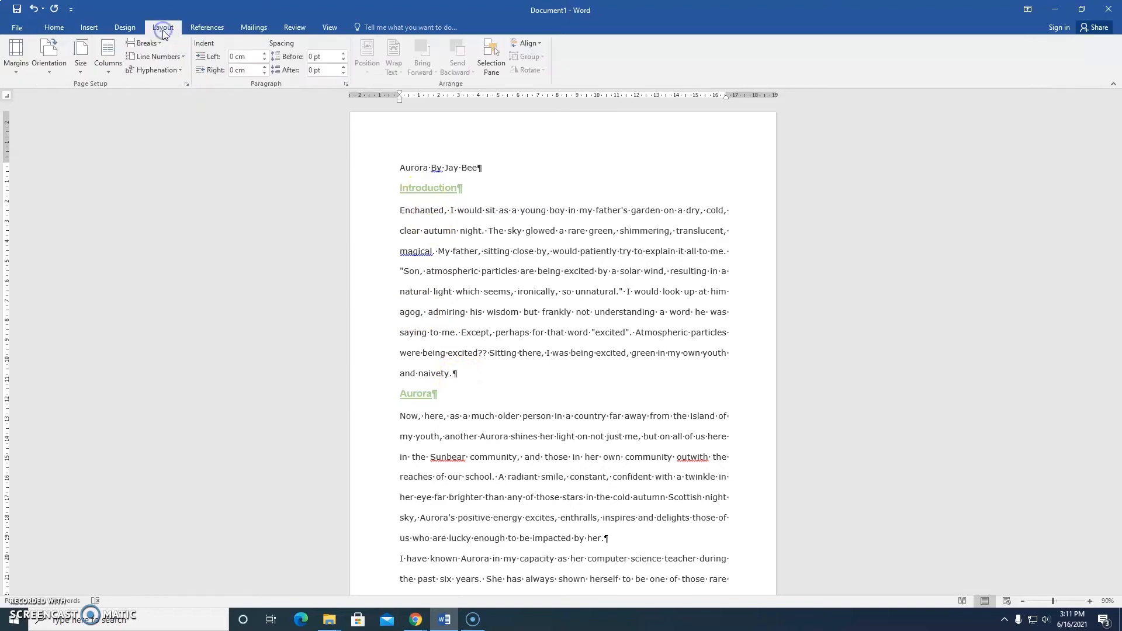
click(145, 46)
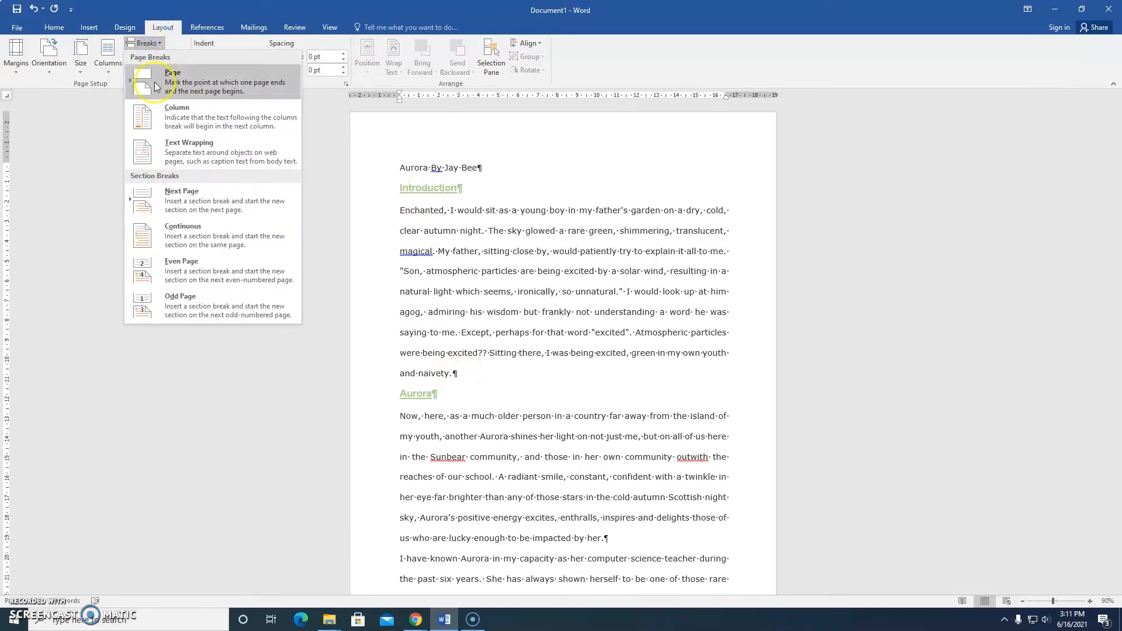
click(188, 84)
scroll(351, 292, up, 3)
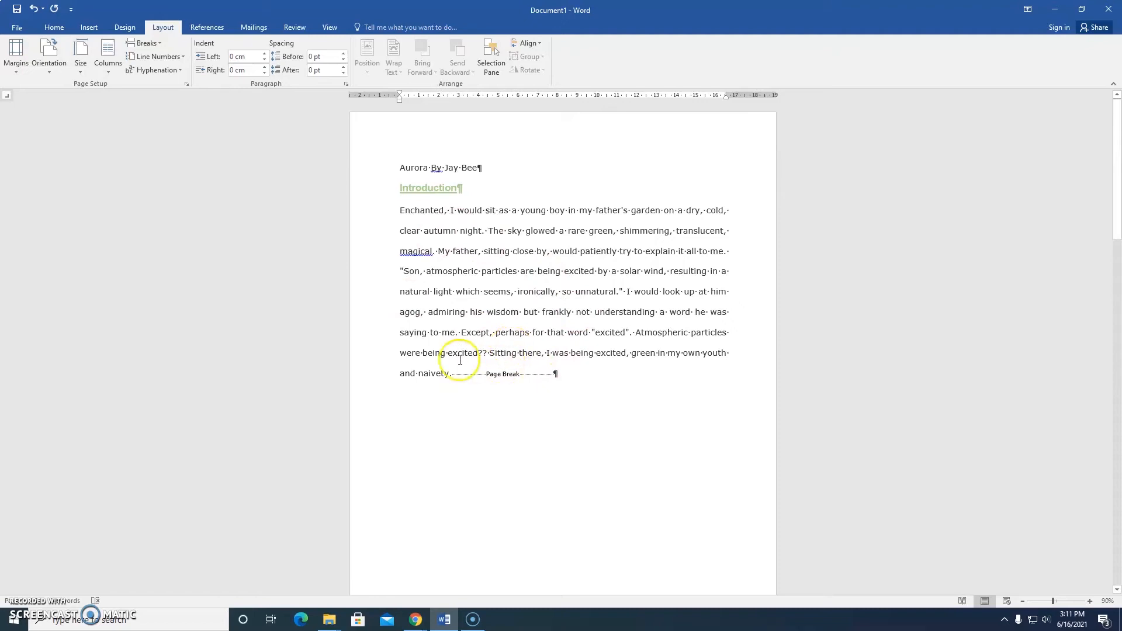
Step: Insert a continuous section break at the end of the Aurora text, before the Intrigue subtitle
scroll(556, 431, down, 8)
scroll(556, 430, down, 1)
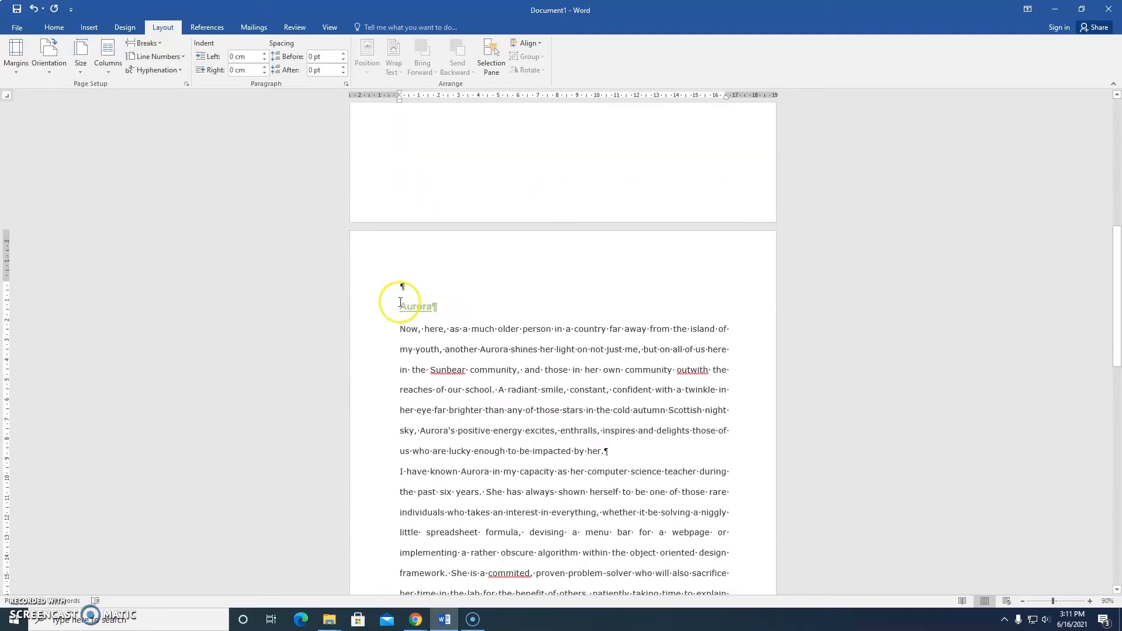
scroll(569, 470, down, 2)
scroll(561, 419, down, 1)
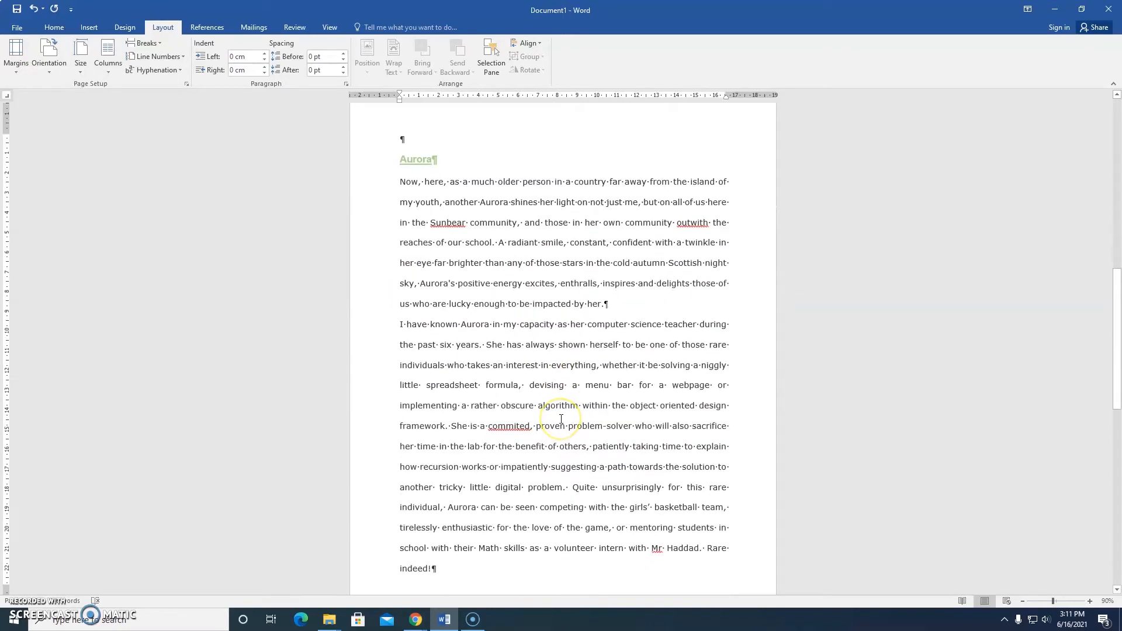
scroll(561, 419, up, 2)
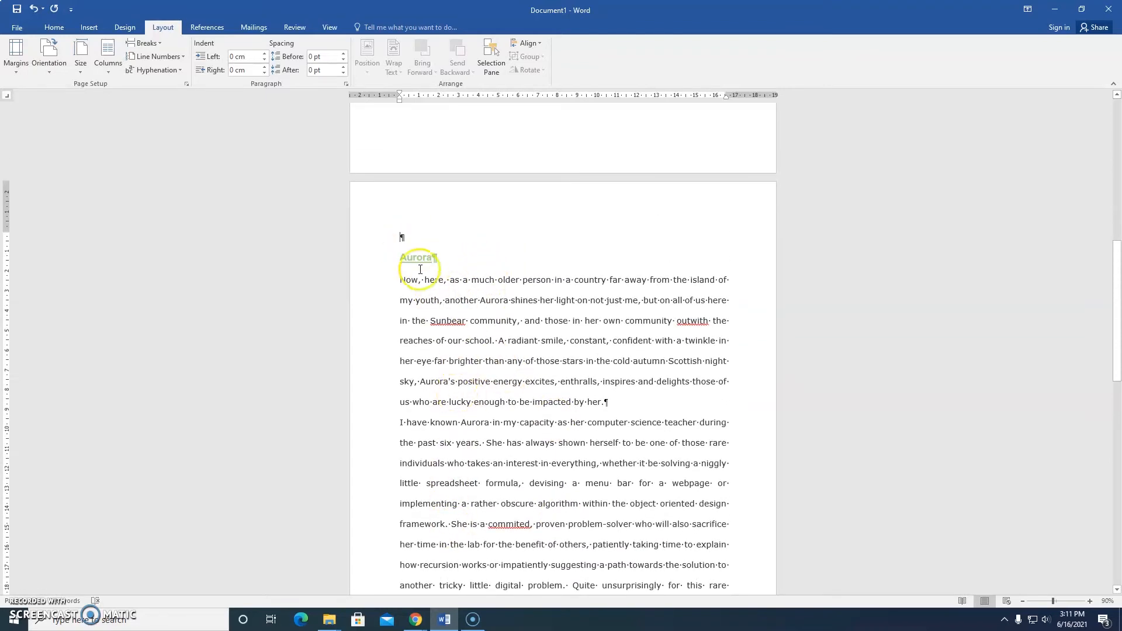
scroll(514, 409, down, 6)
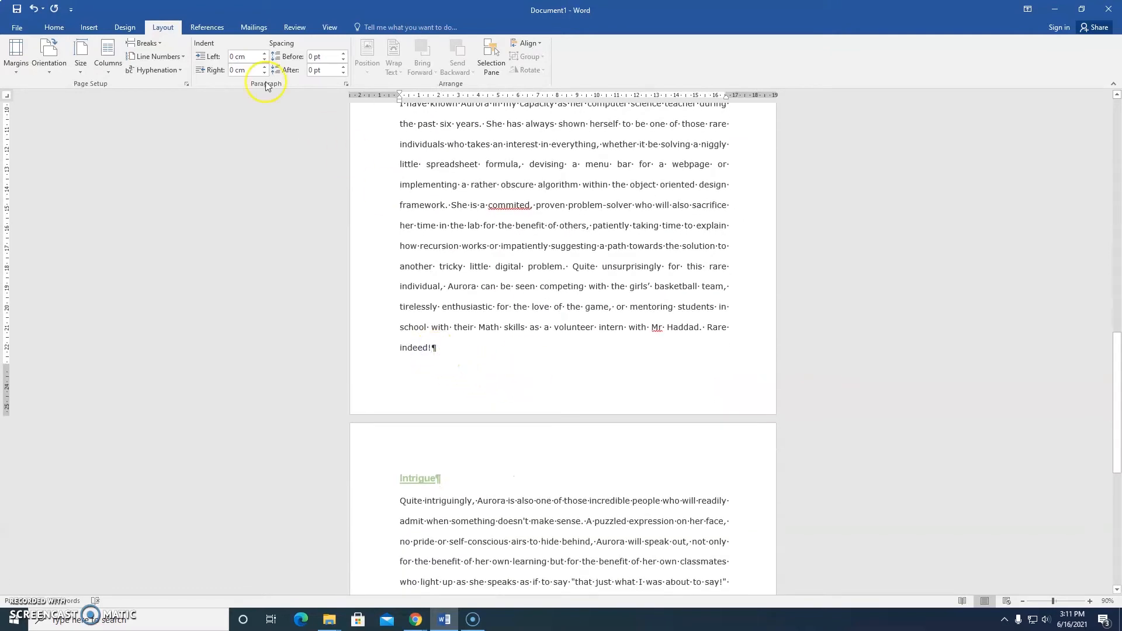
click(145, 43)
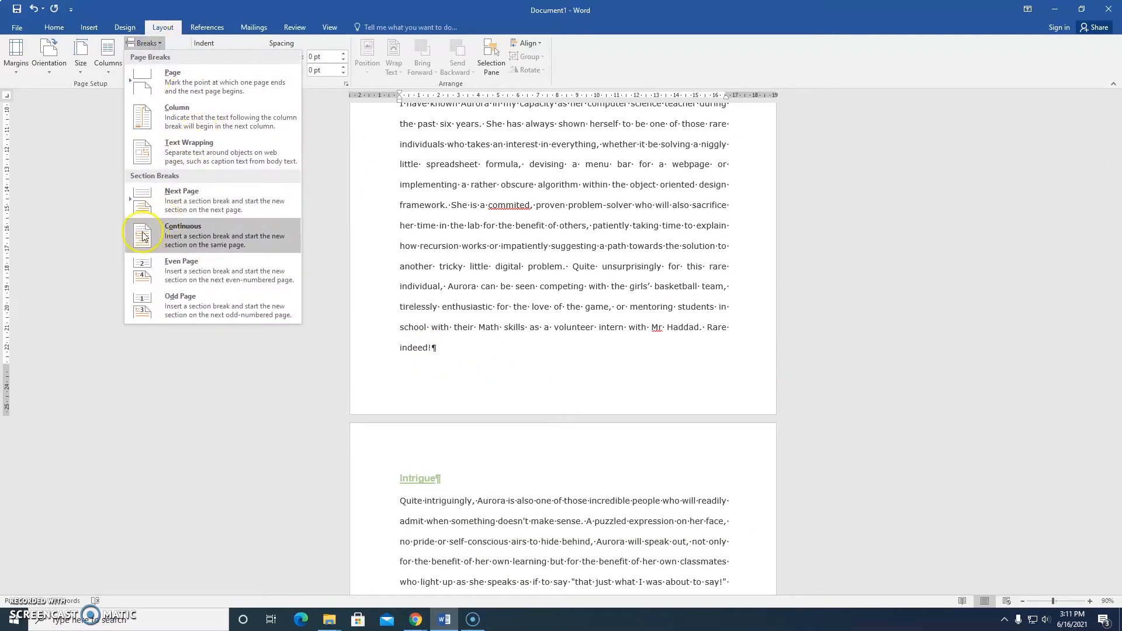
click(188, 234)
Step: Try to set the page with the Aurora text to landscape orientation
scroll(455, 352, up, 6)
scroll(494, 280, up, 8)
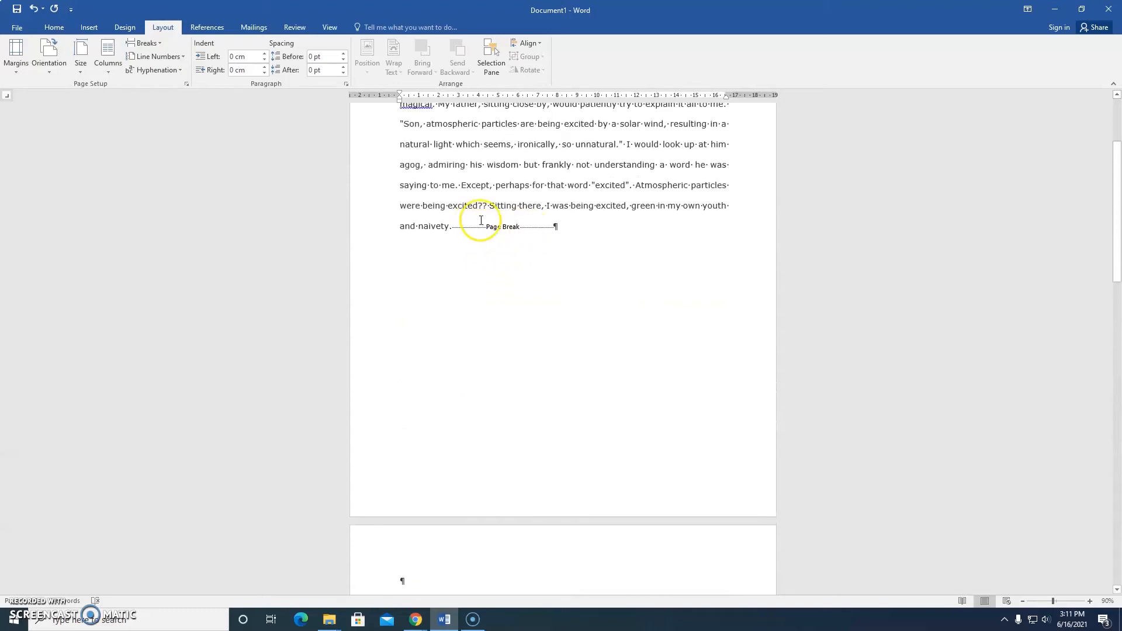
scroll(518, 343, down, 2)
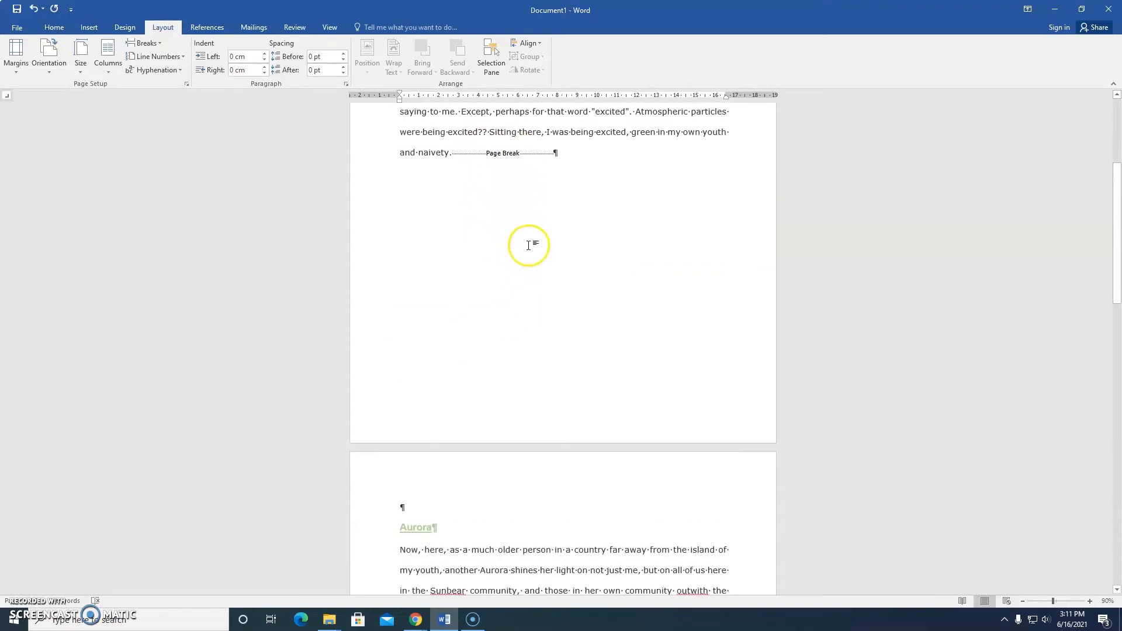
scroll(531, 353, down, 8)
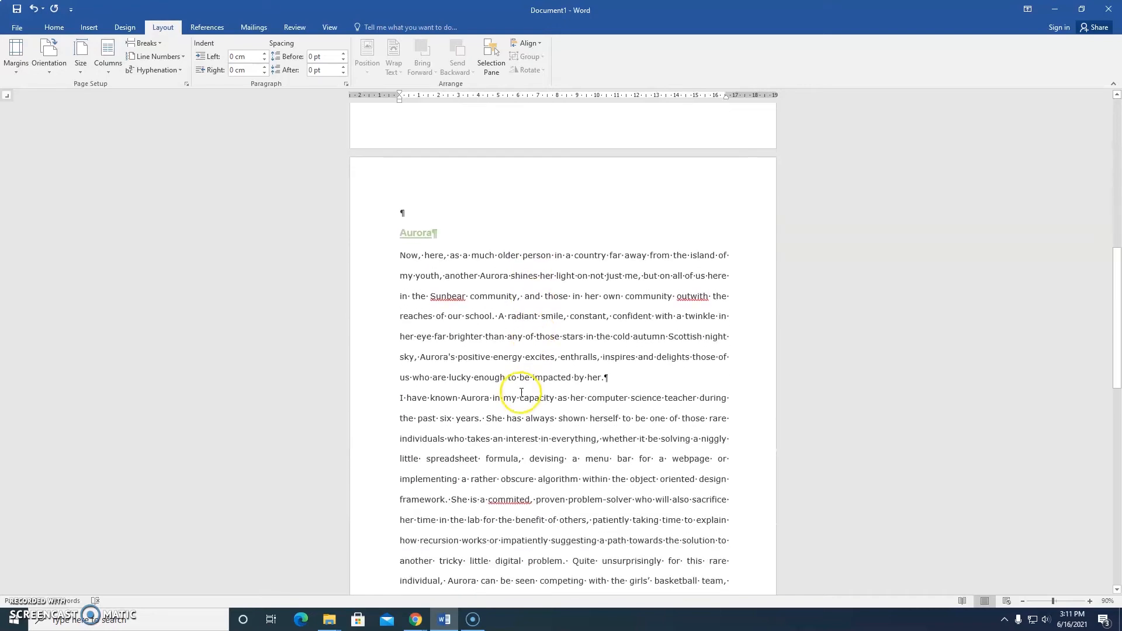
click(504, 357)
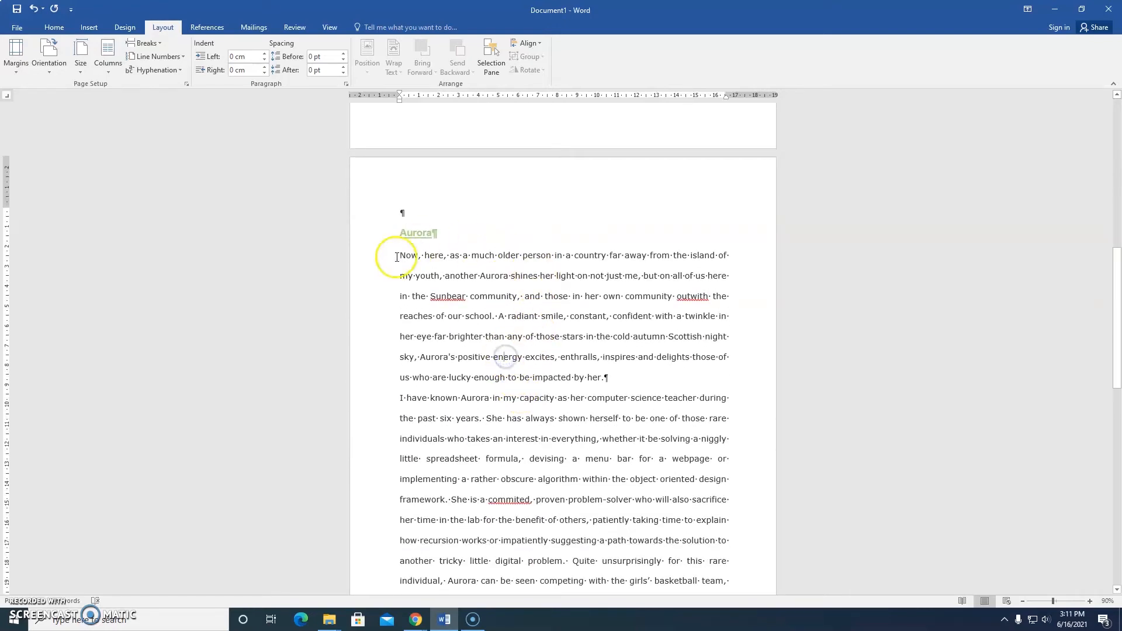
click(55, 64)
click(66, 116)
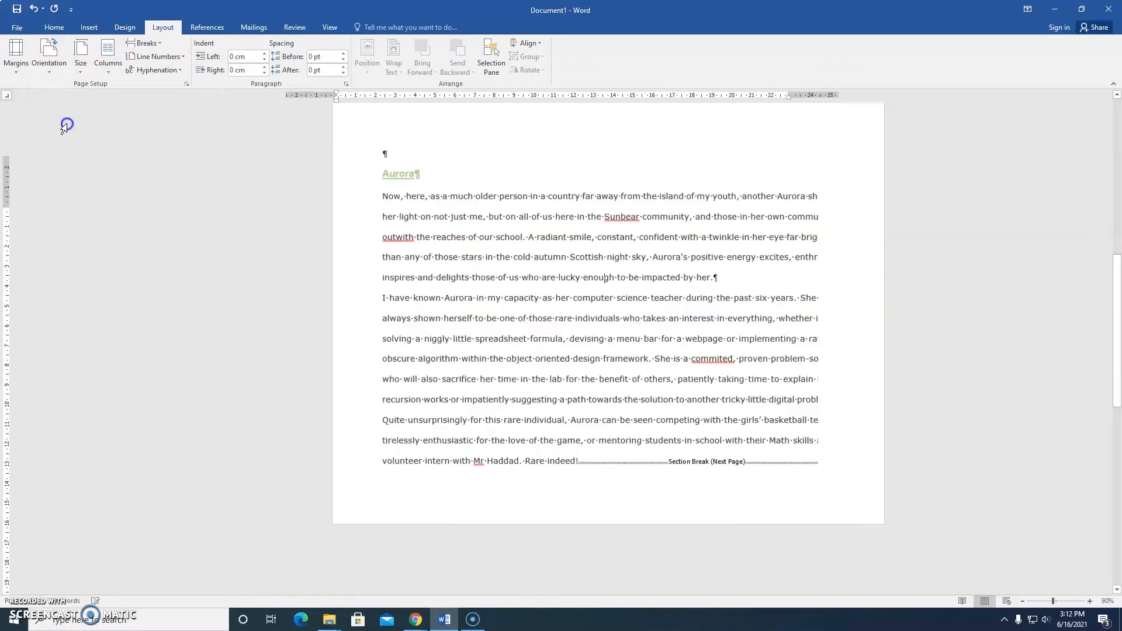
Step: Check the orientation of all the pages and undo the landscape change
scroll(421, 362, up, 5)
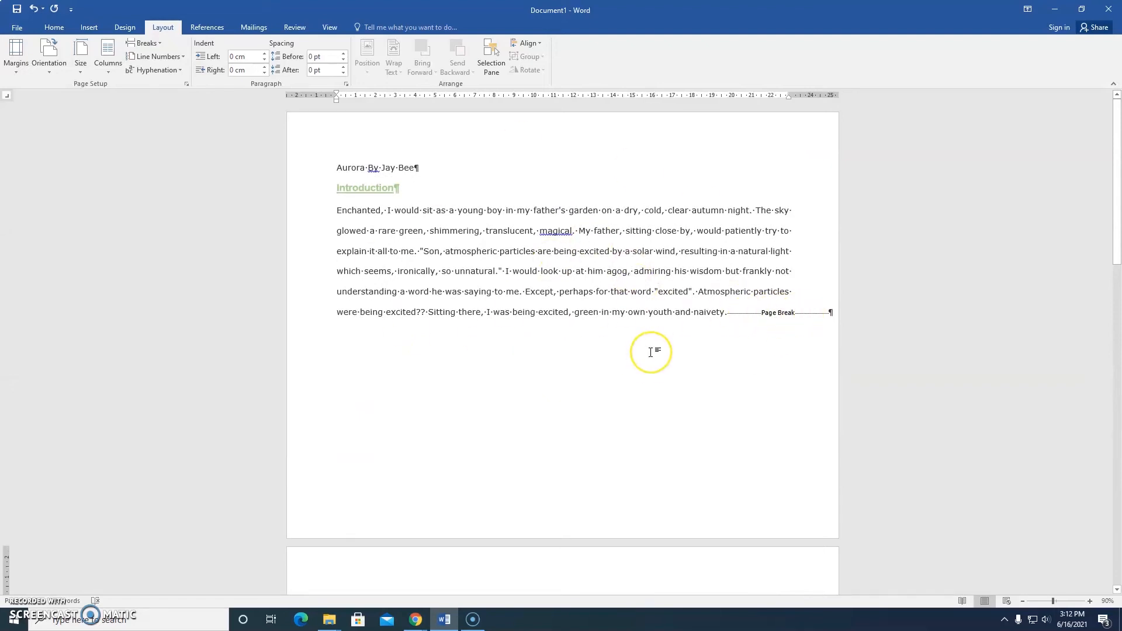
ctrl+scroll(651, 353, down, 6)
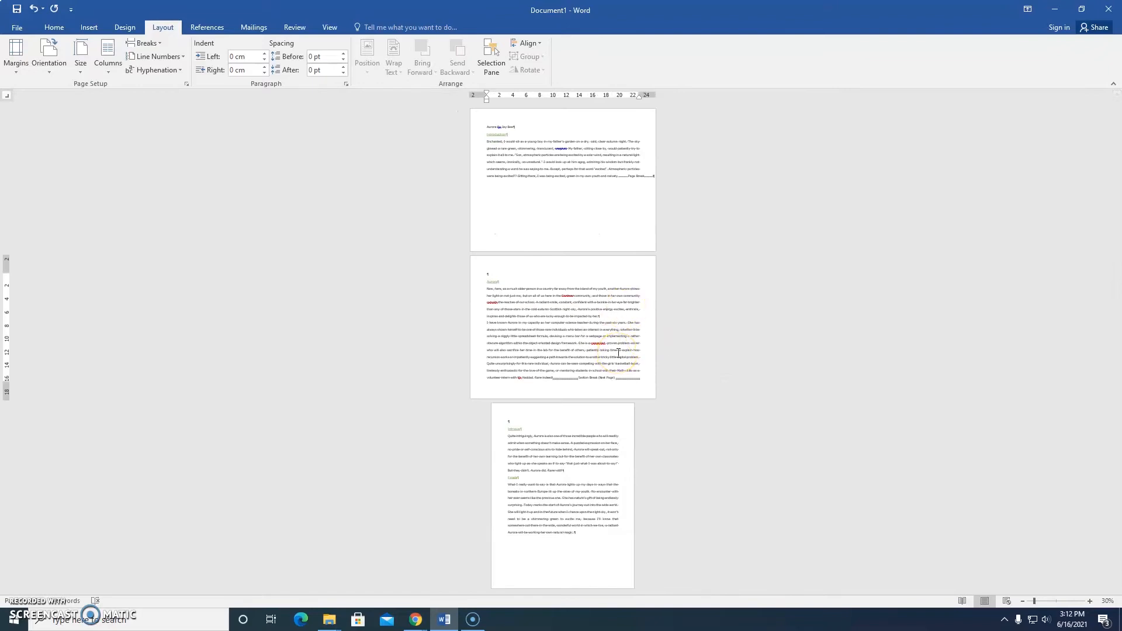
key(ctrl+z)
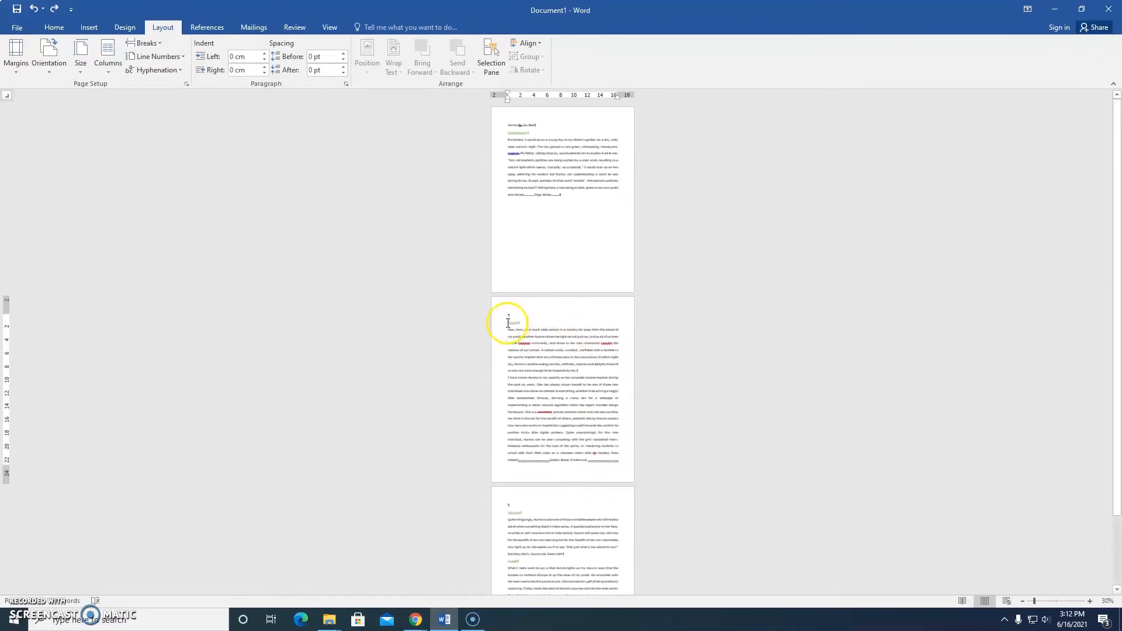
Step: Insert a continuous section break just before the Aurora subtitle and set the Aurora section to landscape orientation
click(146, 42)
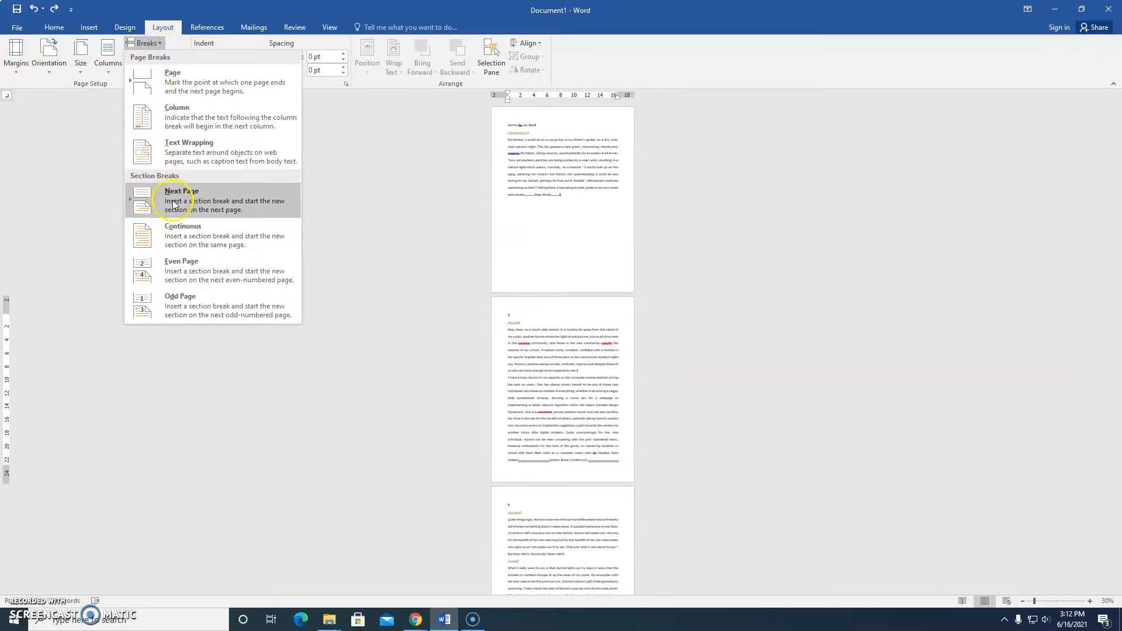
click(195, 237)
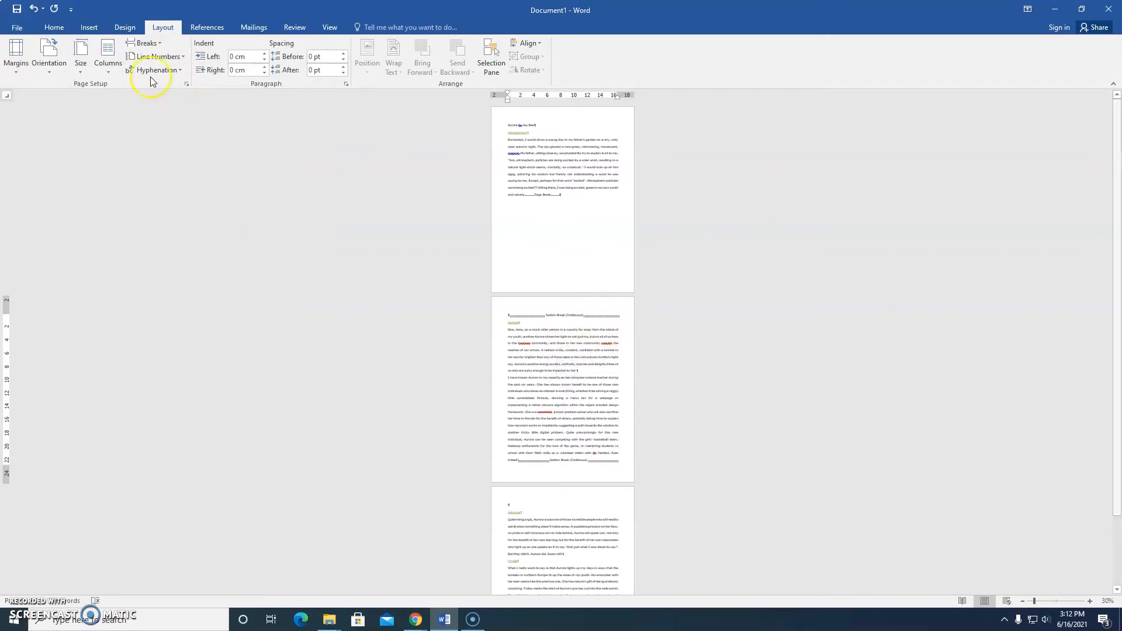
click(52, 64)
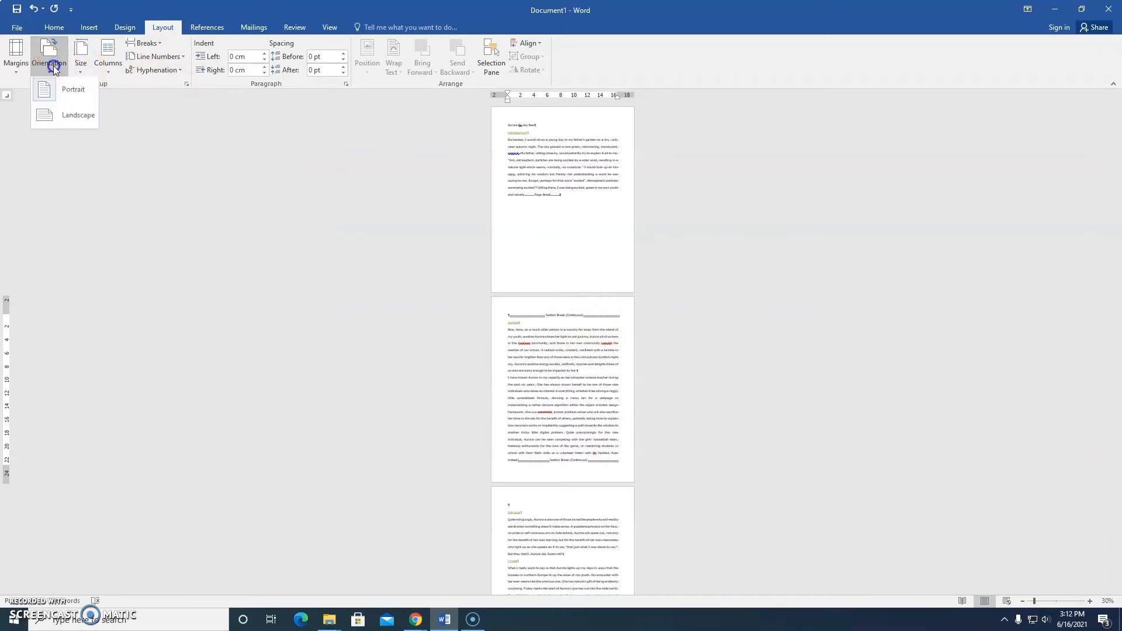
click(74, 118)
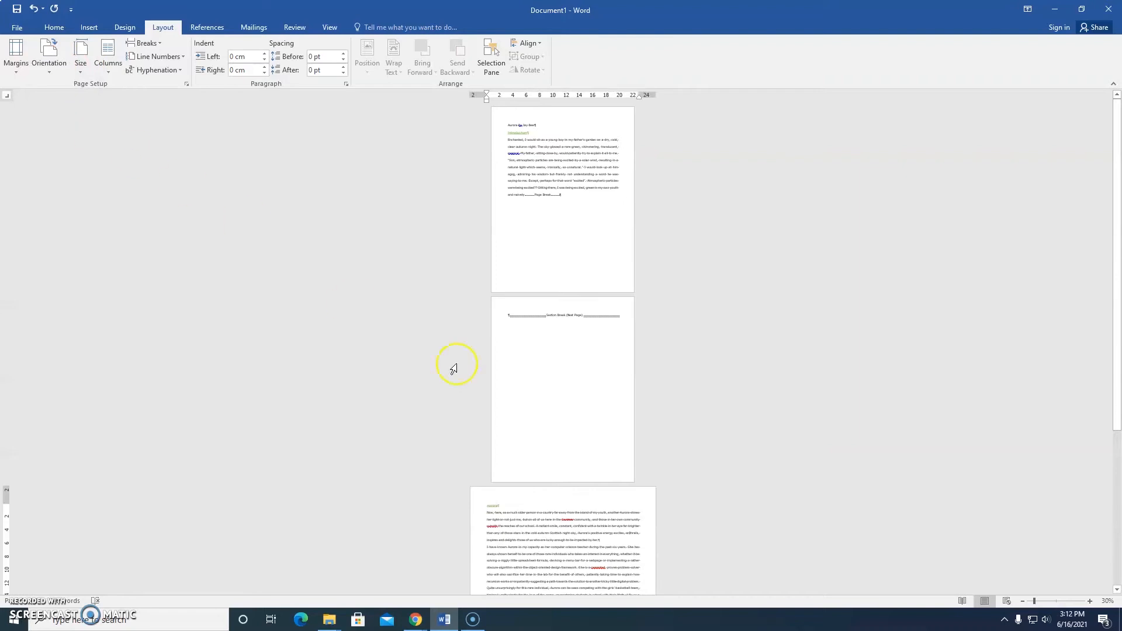
Step: Remove the blank page between the introduction and the landscape Aurora page
scroll(602, 500, down, 3)
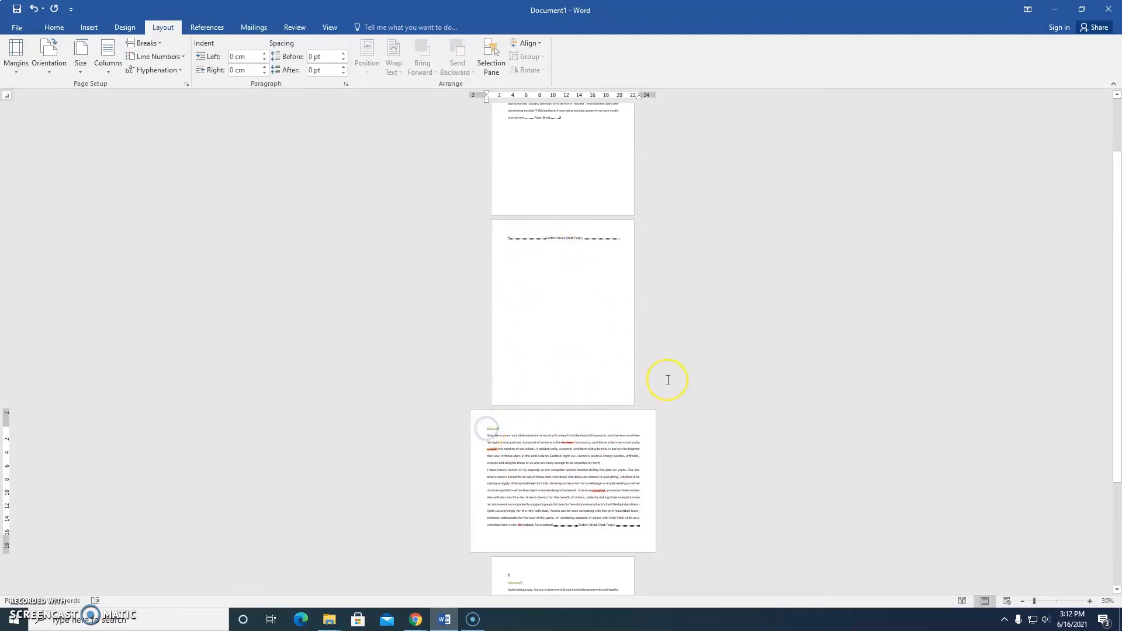
key(BackSpace)
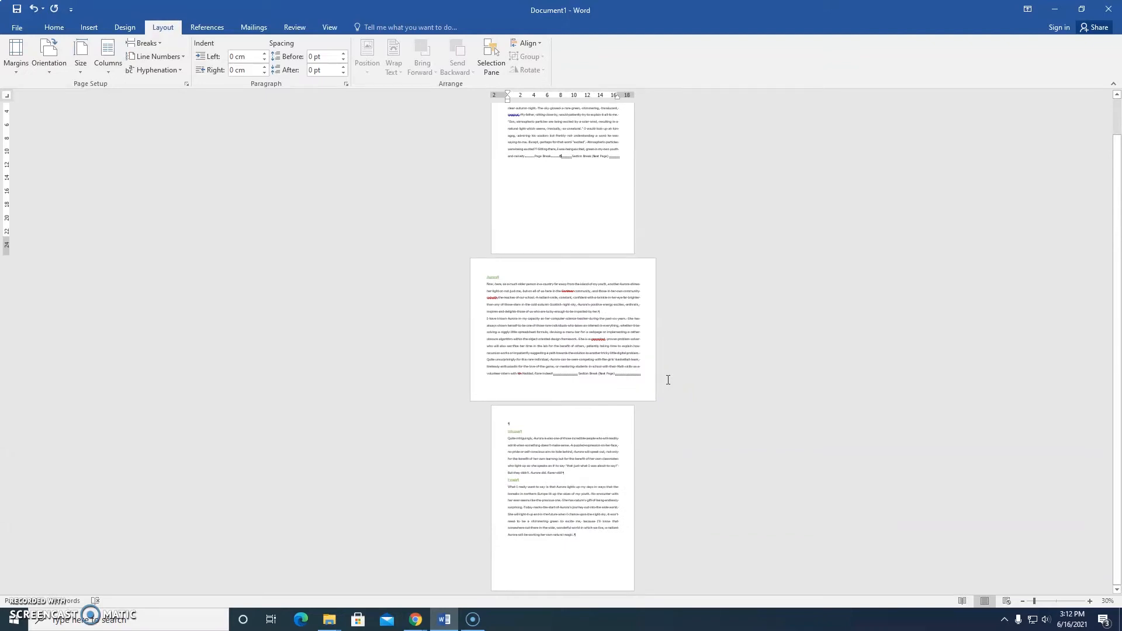
key(ctrl+z)
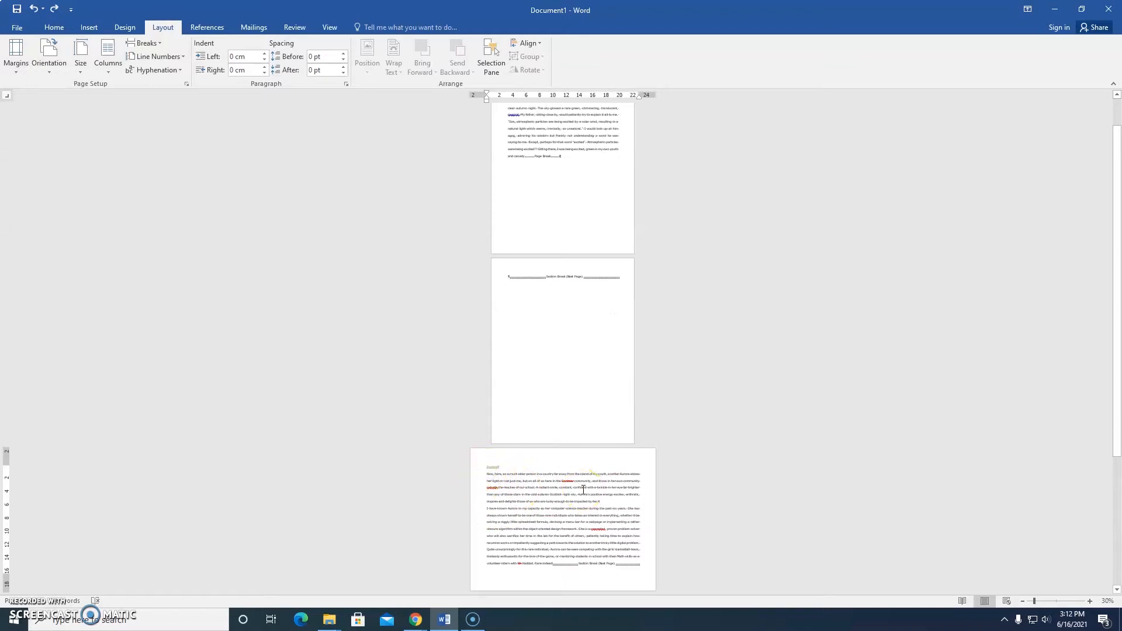
key(ctrl+y)
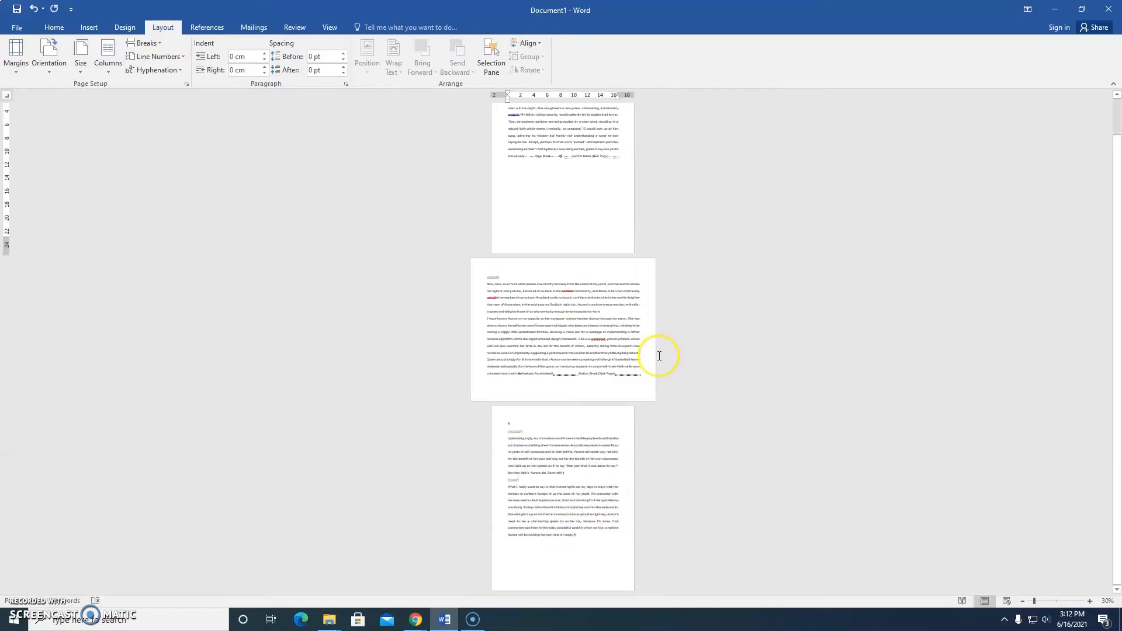
scroll(659, 355, up, 1)
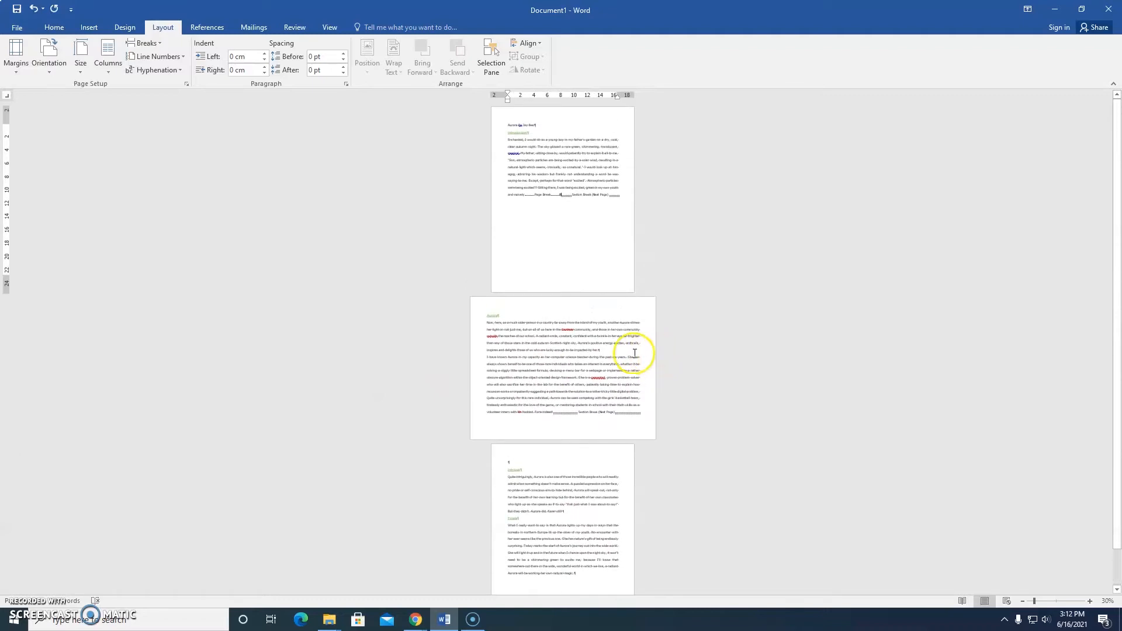
Step: Lay out the Aurora section in three equal-width columns with 1 cm spacing, applied to this section only
click(525, 364)
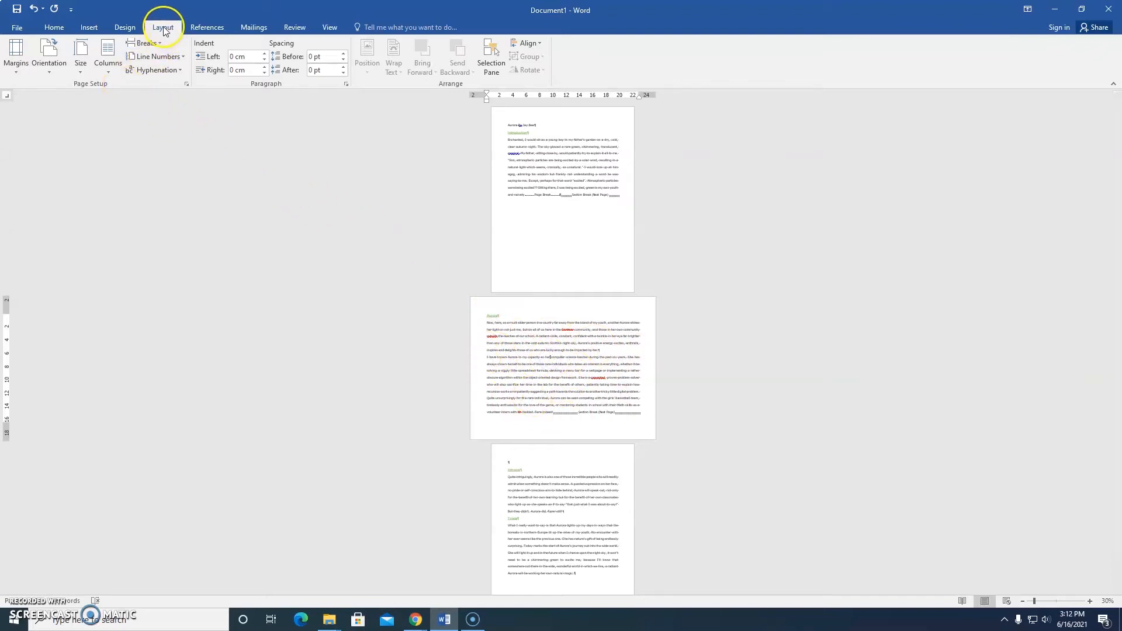
click(105, 64)
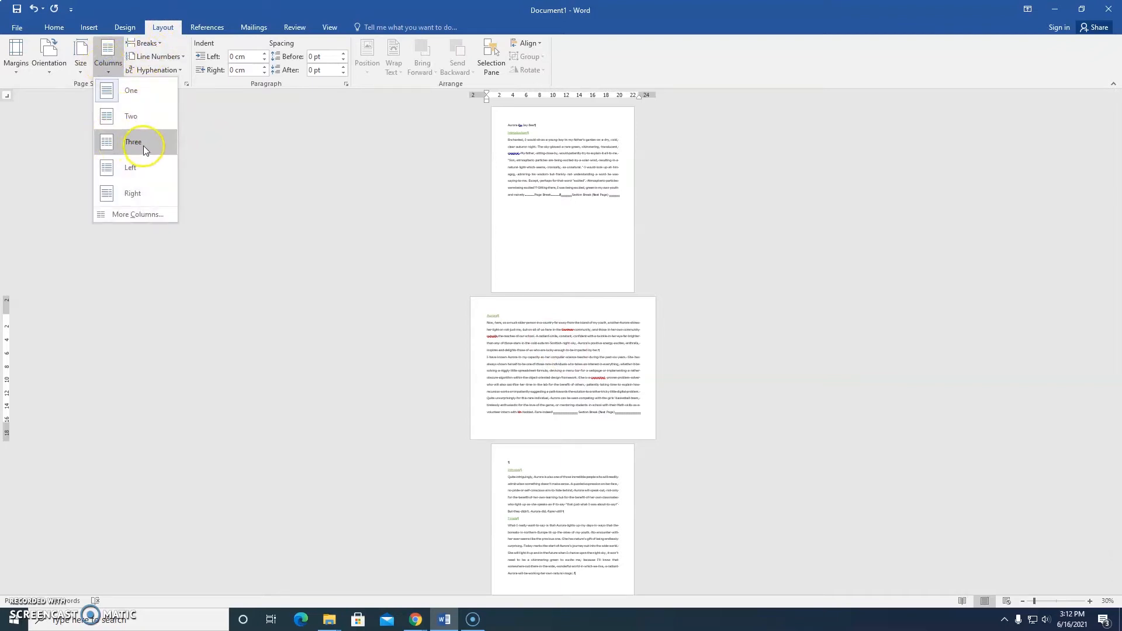
click(154, 216)
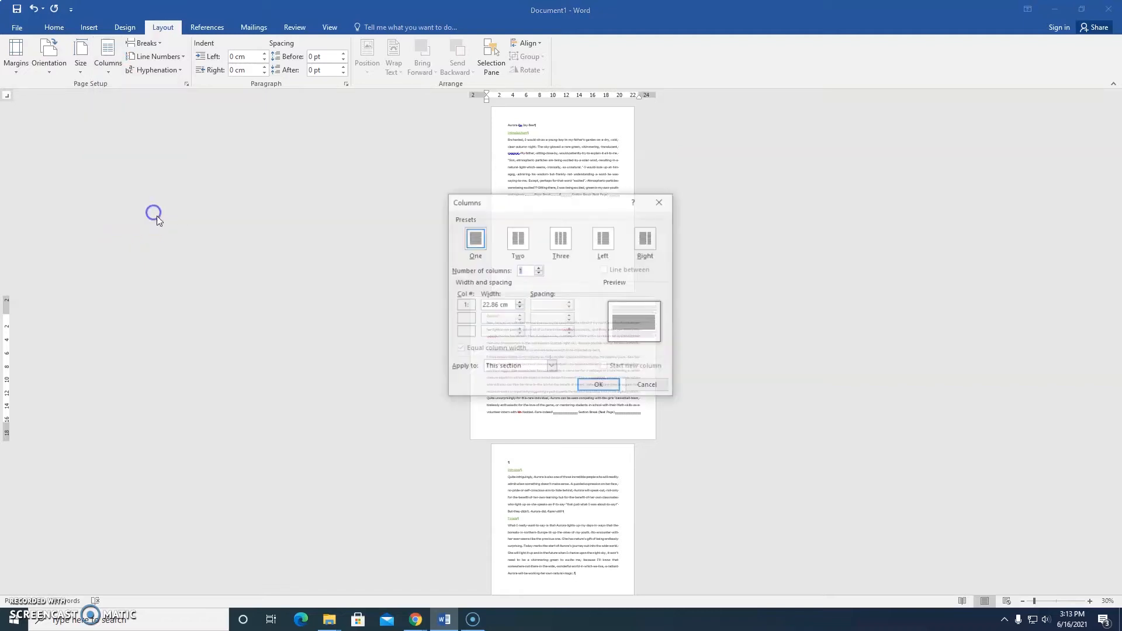
click(570, 244)
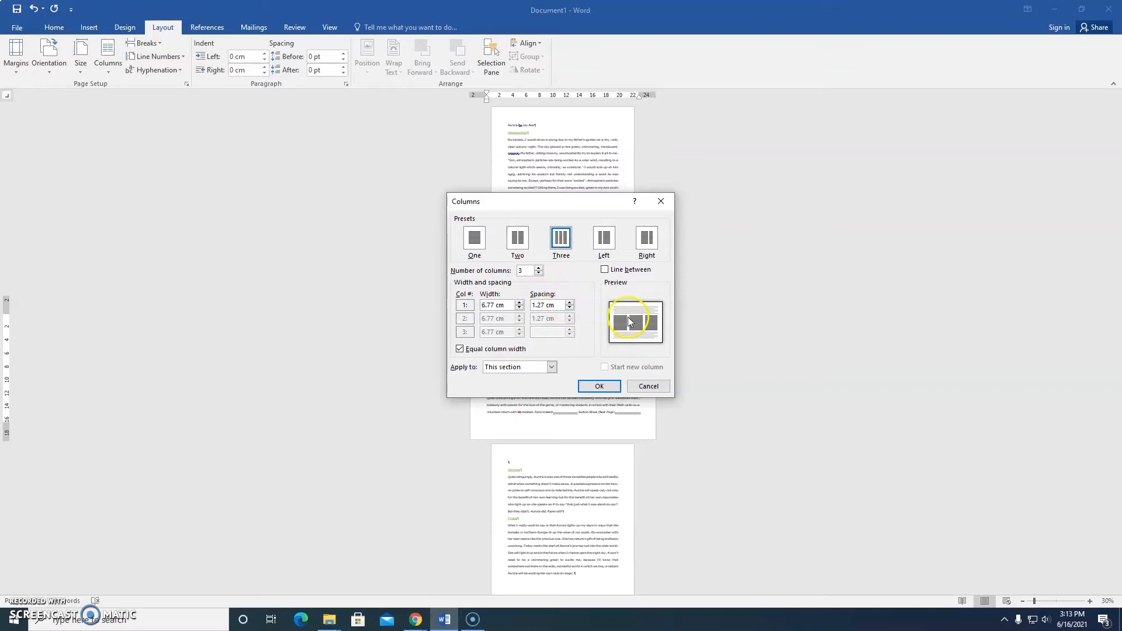
click(570, 309)
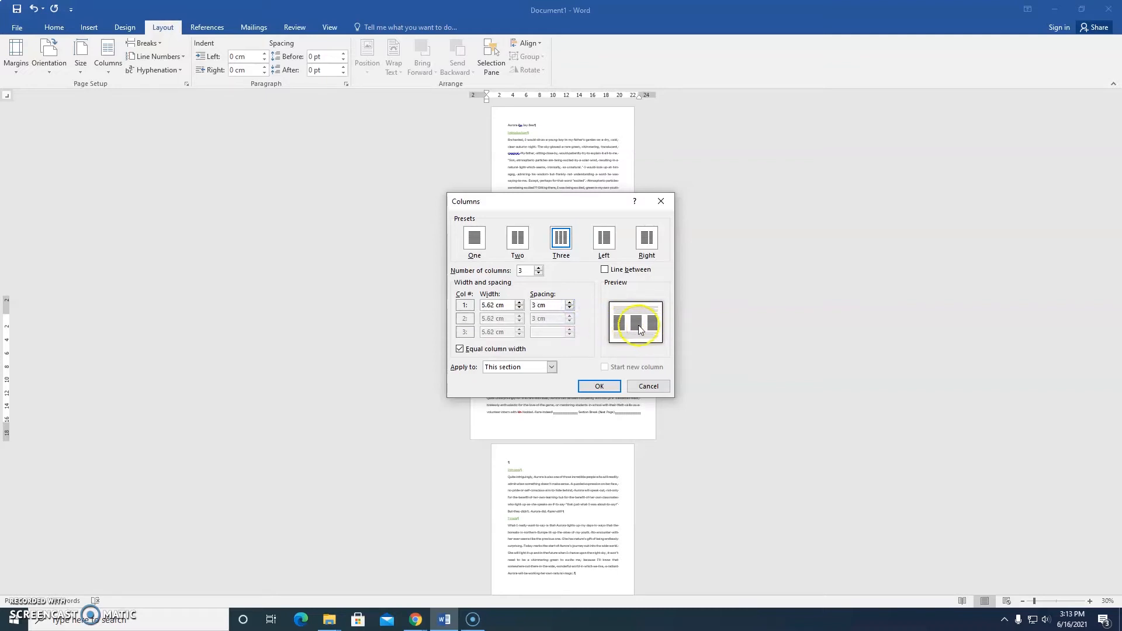
click(569, 309)
click(570, 302)
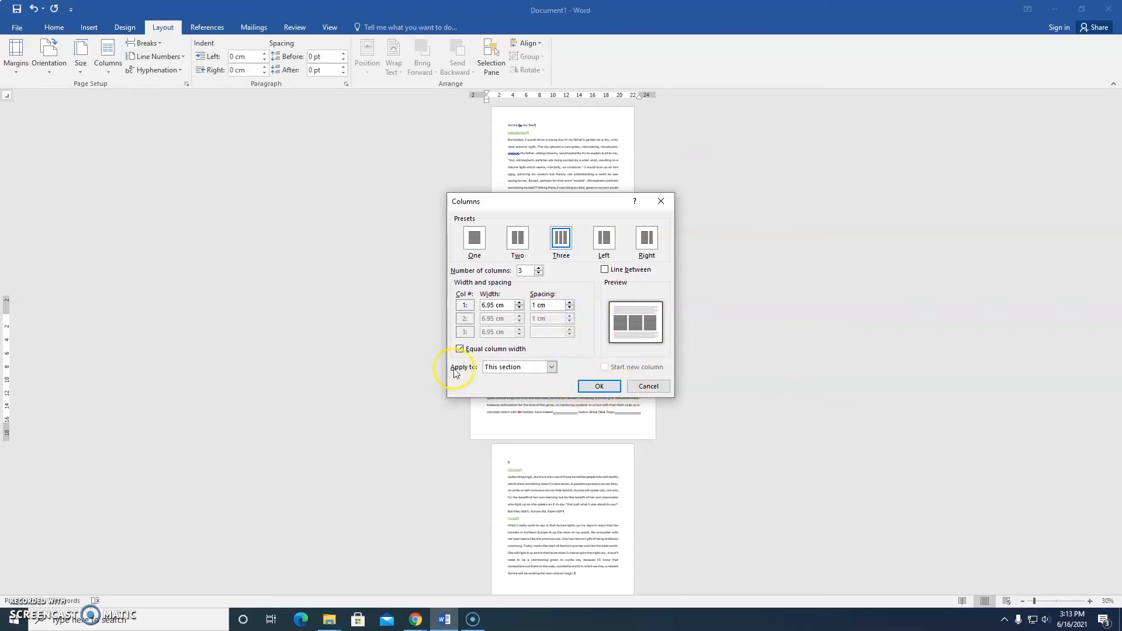
click(606, 388)
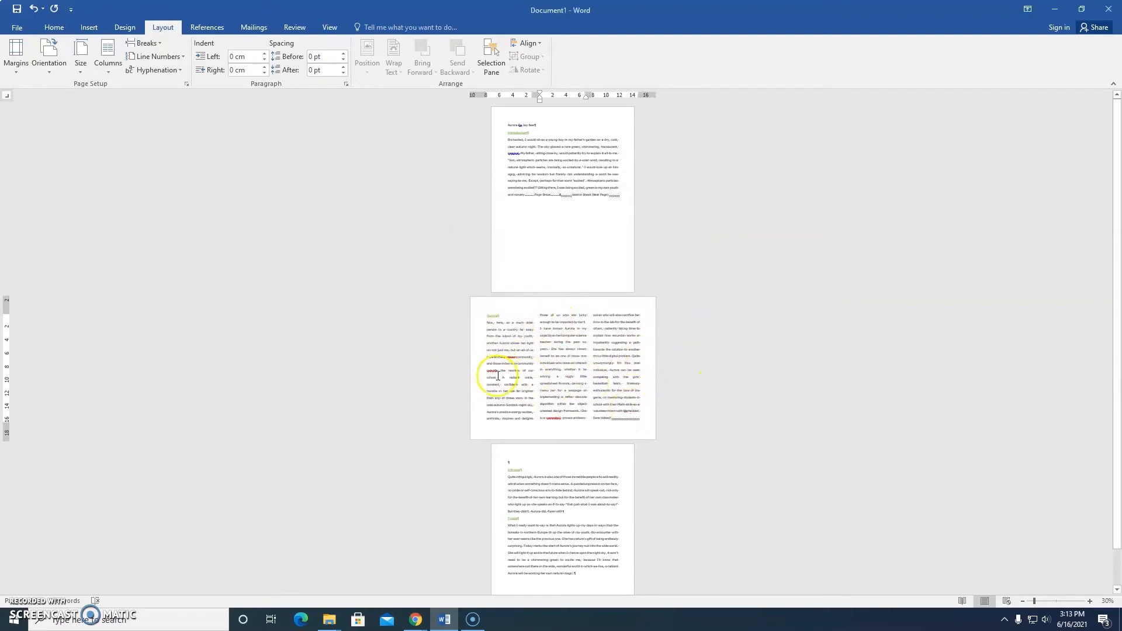
scroll(567, 376, up, 6)
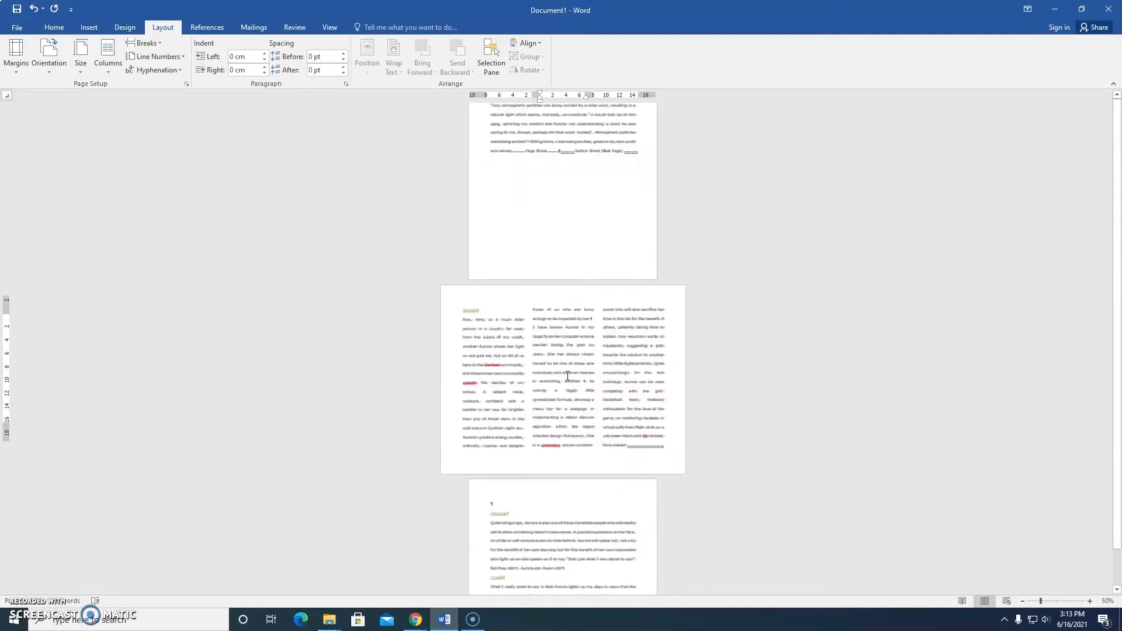
scroll(548, 401, down, 1)
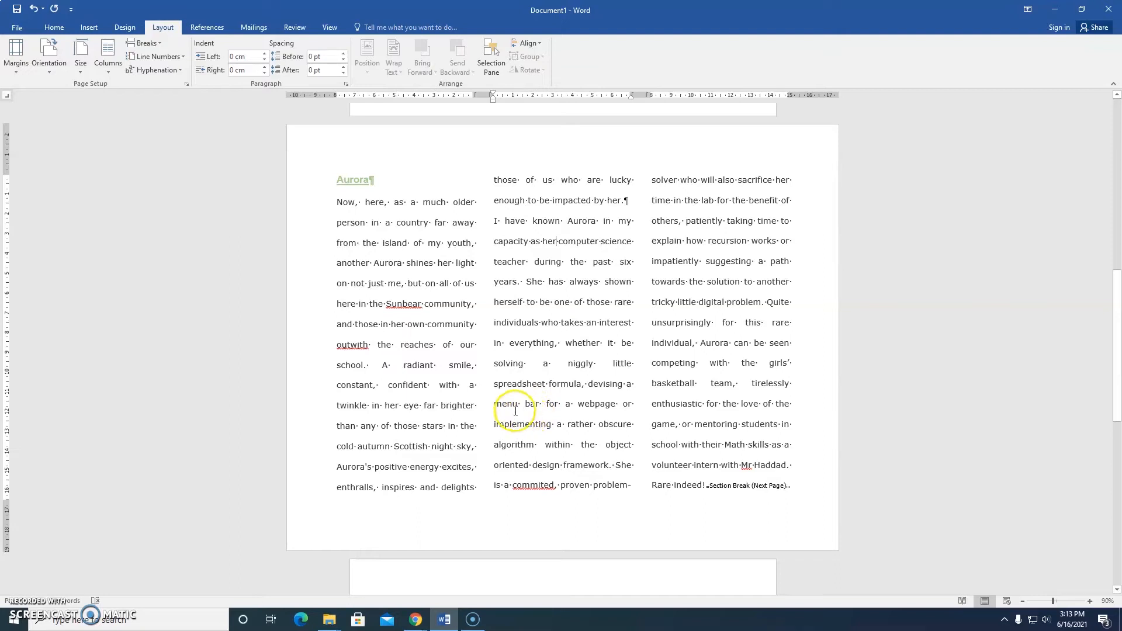
Step: Insert a column break before "A radiant smile" in the first column of the Aurora section
click(379, 366)
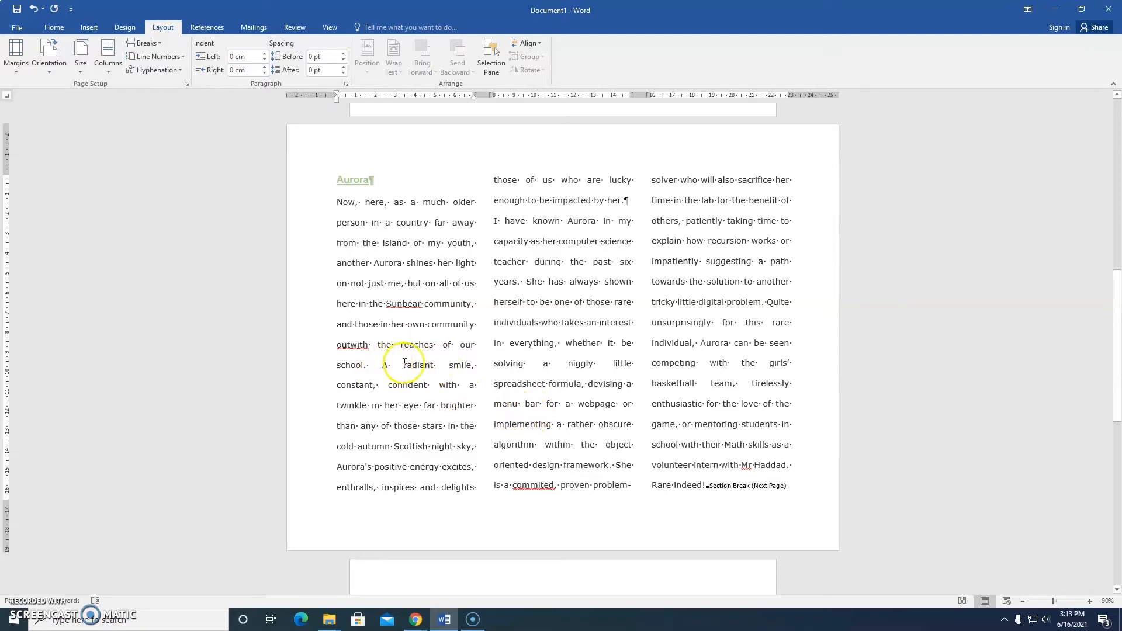
mouse_move(381, 364)
mouse_down()
mouse_move(431, 416)
mouse_move(382, 366)
mouse_up()
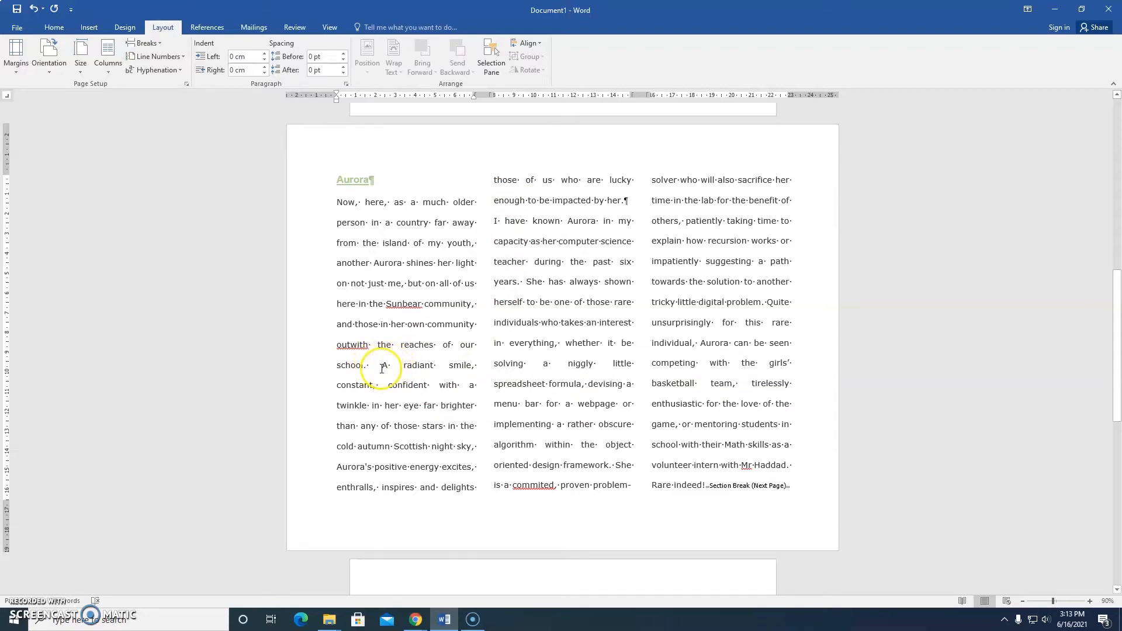
click(146, 44)
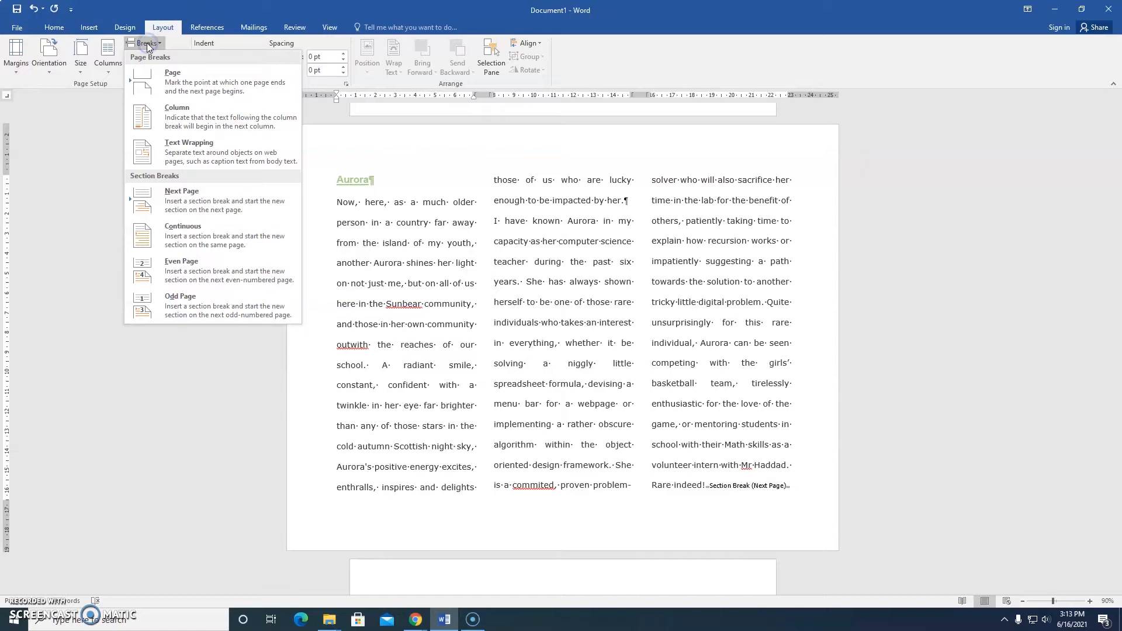
click(191, 120)
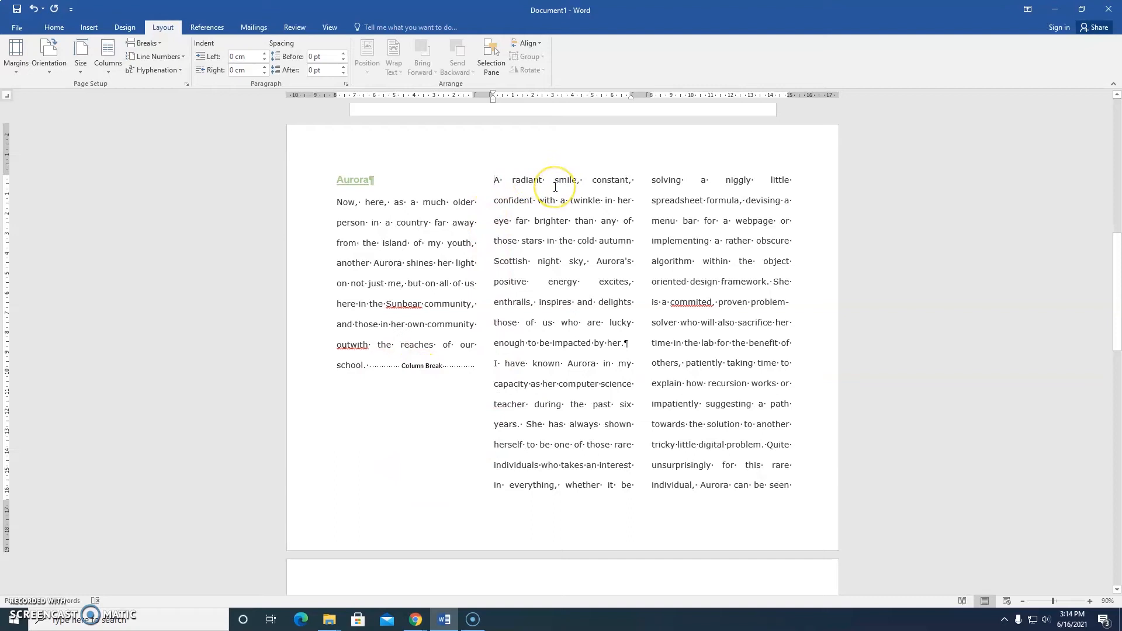
Step: Examine the page layout from the Aurora columns through the Intrigue and Finale sections and back to the introduction
scroll(661, 319, down, 6)
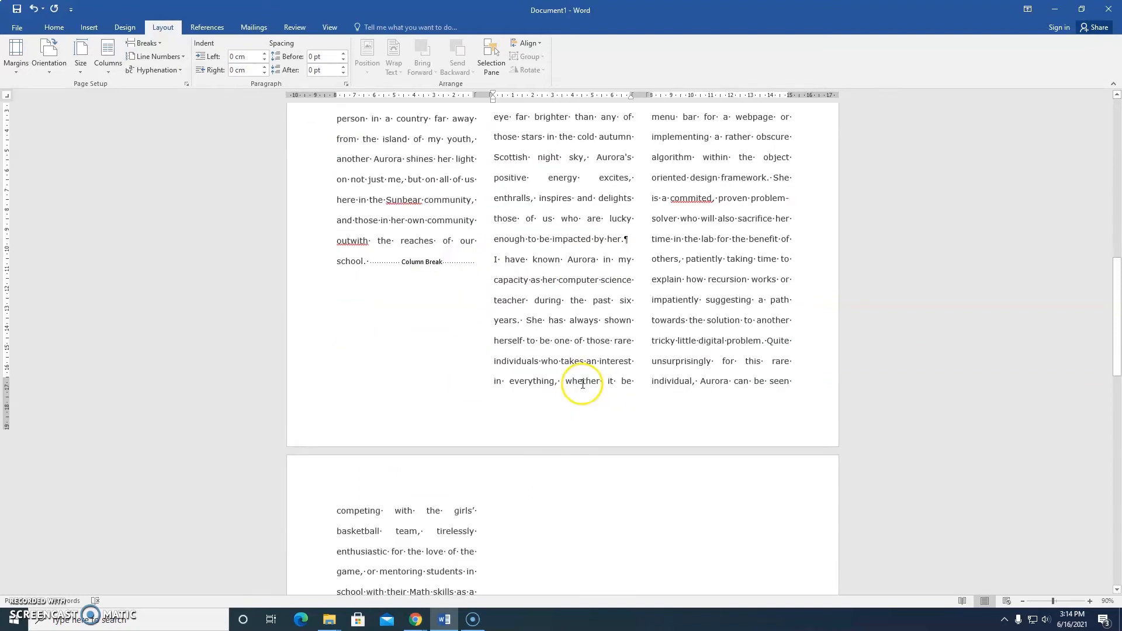
scroll(584, 378, down, 10)
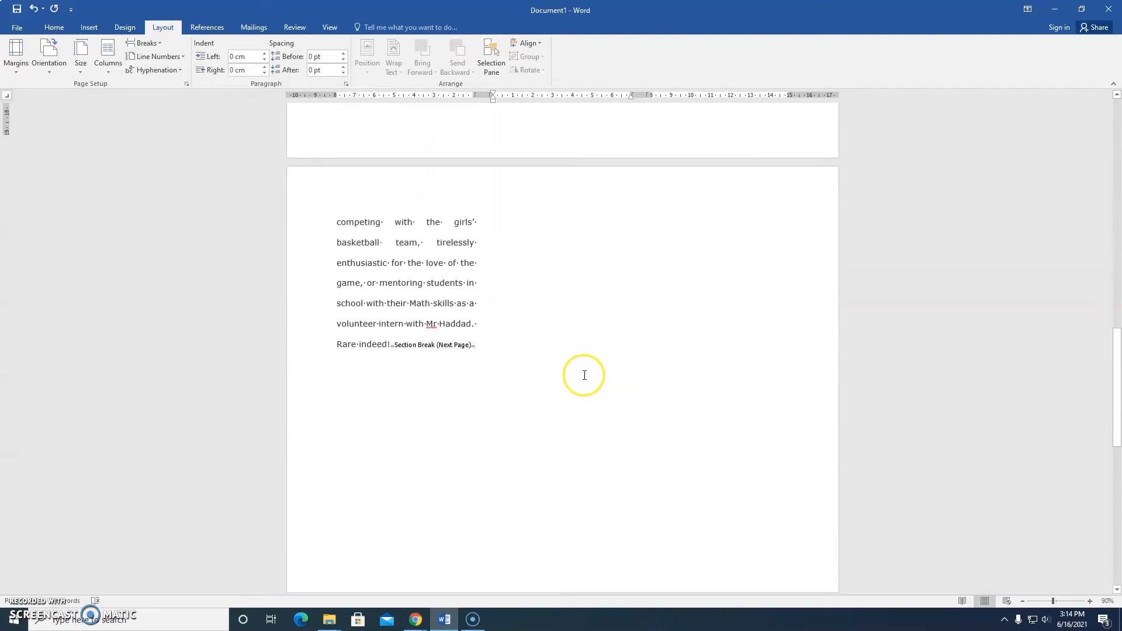
scroll(584, 367, down, 2)
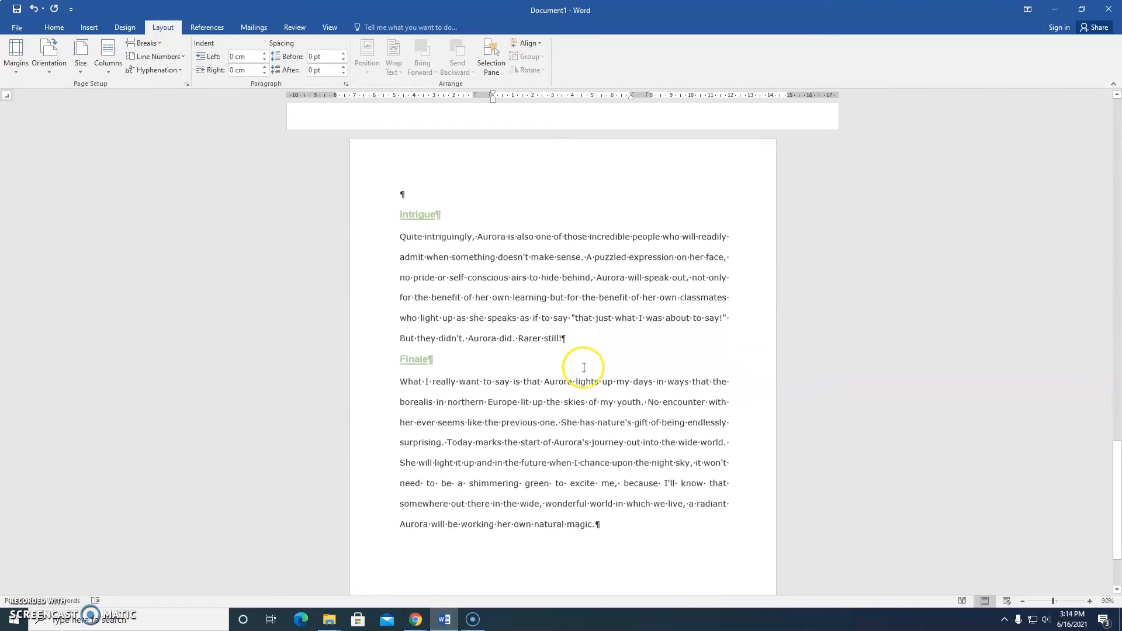
ctrl+scroll(584, 366, down, 3)
scroll(584, 366, up, 10)
scroll(583, 367, up, 12)
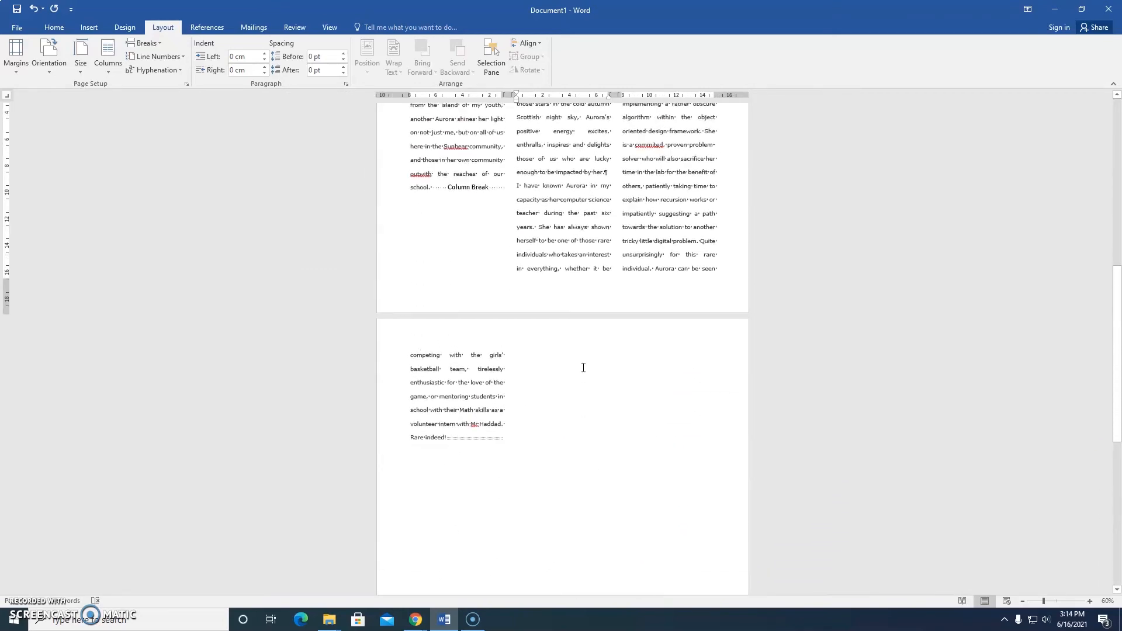
scroll(583, 368, up, 3)
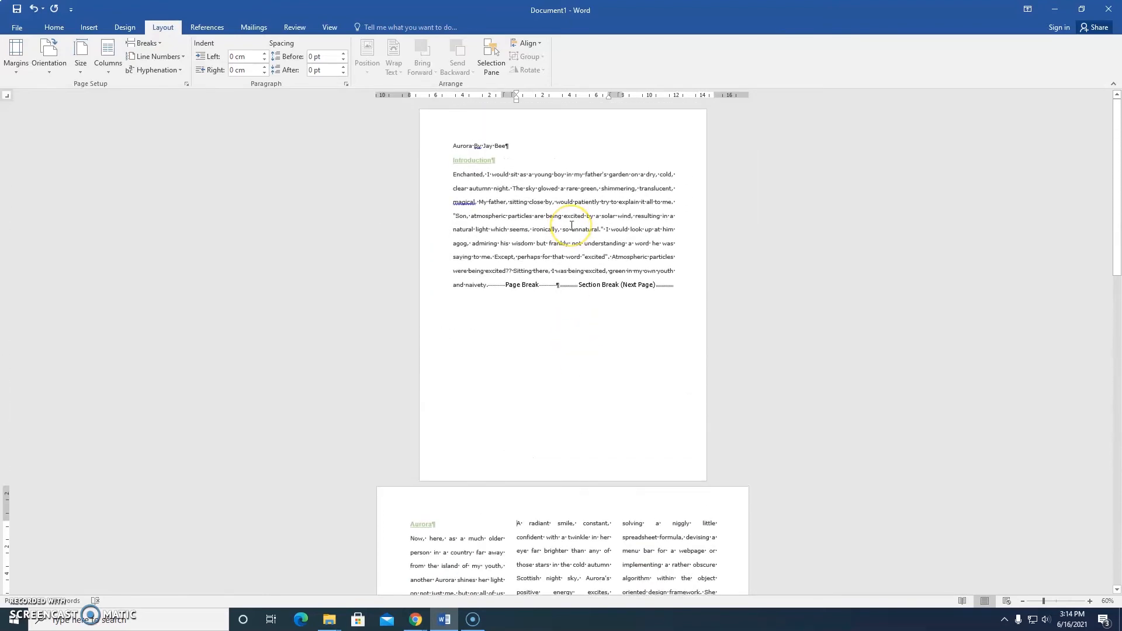
scroll(571, 225, up, 5)
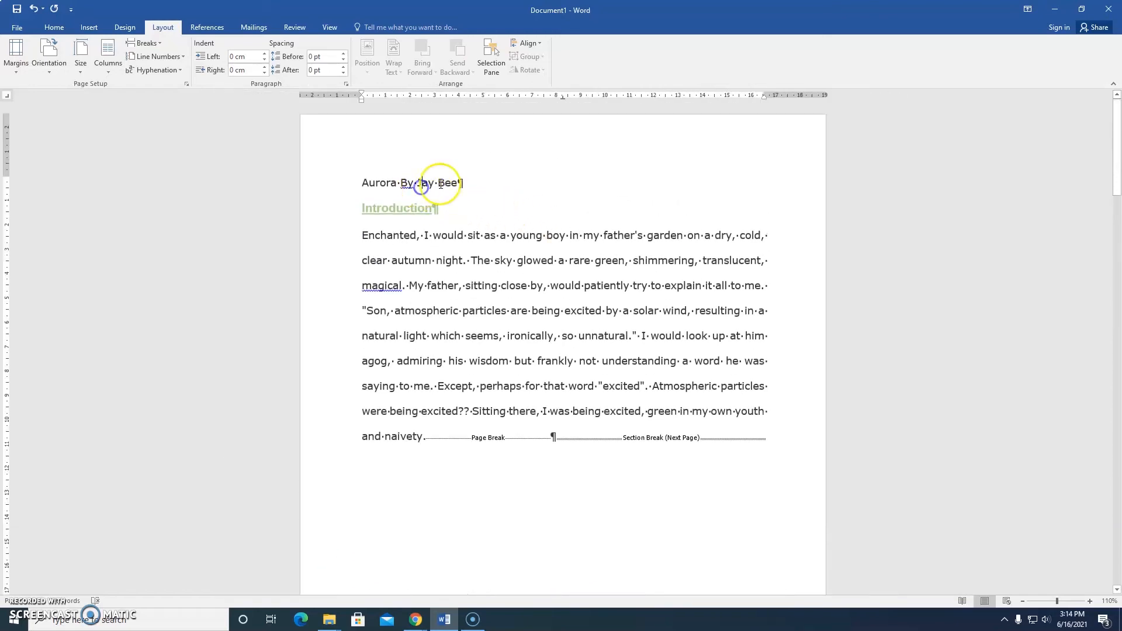
Step: Centre the title line above the Introduction subtitle
click(386, 182)
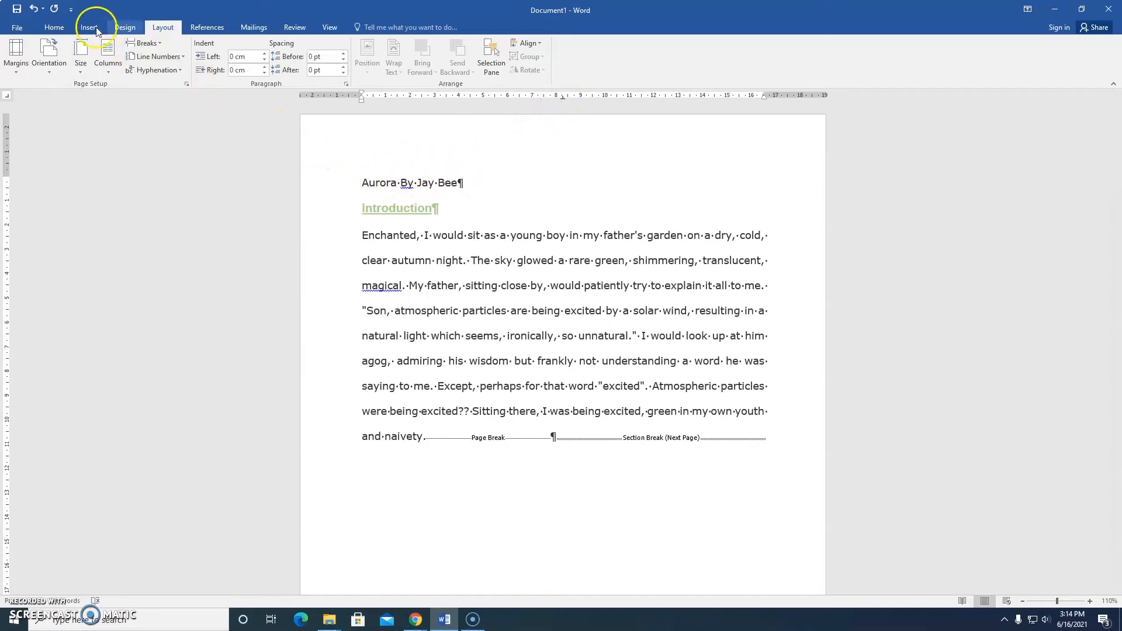
click(51, 27)
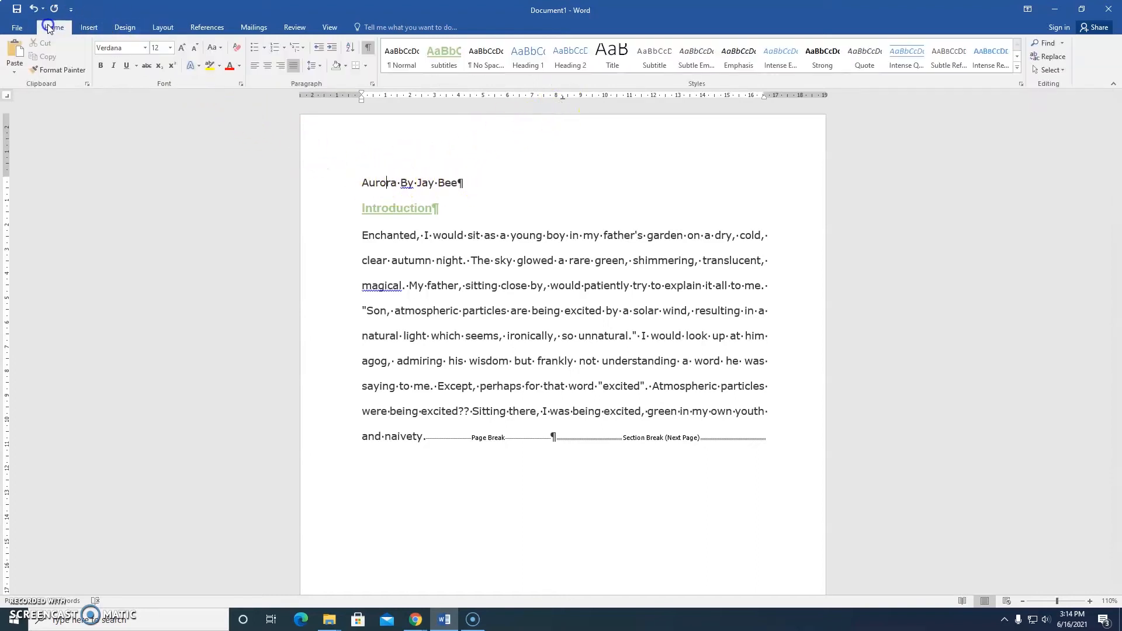
click(266, 70)
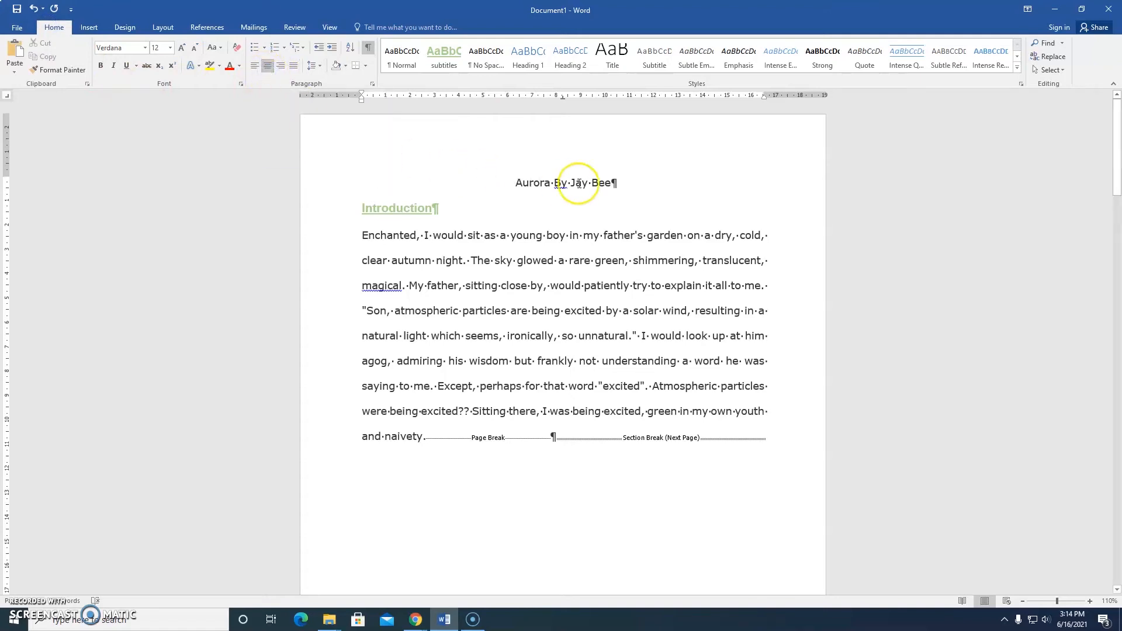
Step: Try to push the byline on the title line towards the right margin by inserting a run of spaces before it
drag(555, 183, 609, 181)
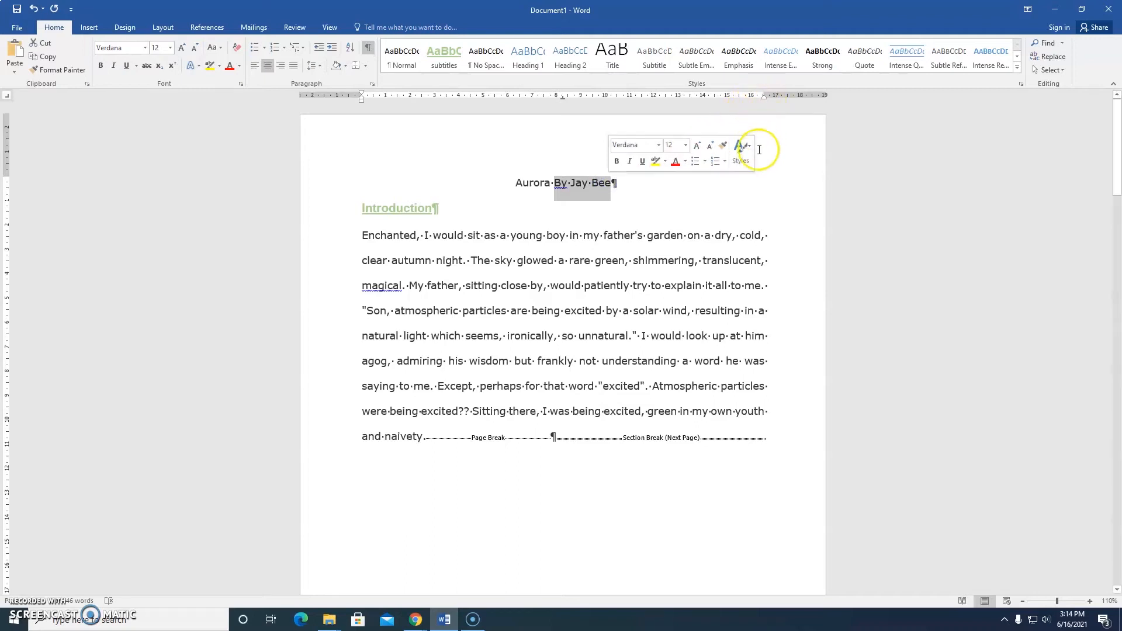
drag(765, 95, 764, 96)
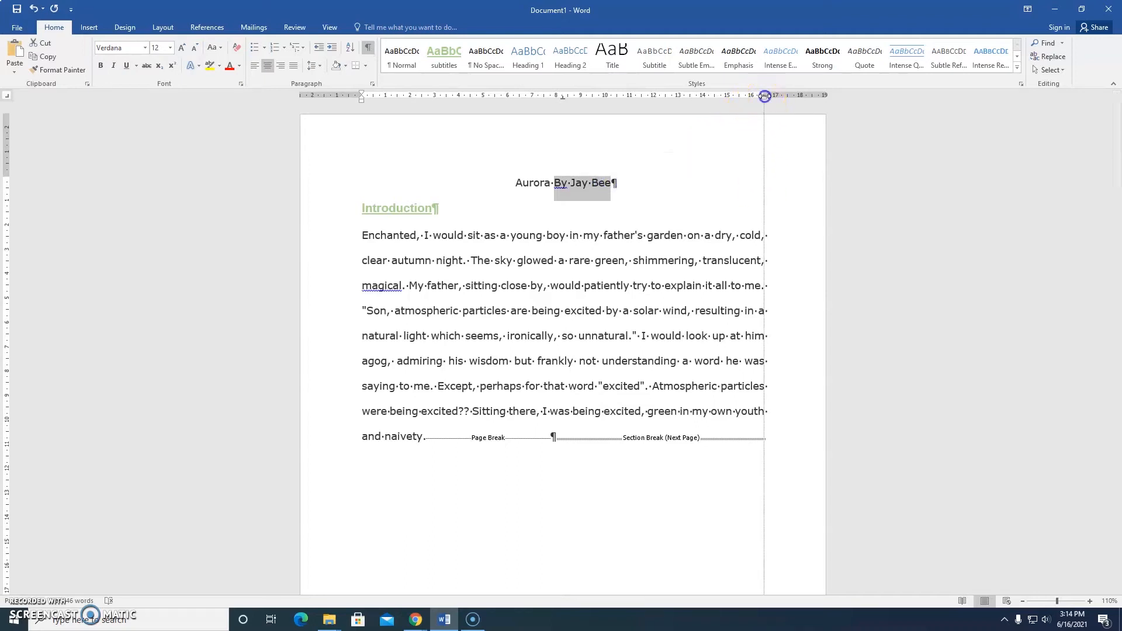
click(556, 183)
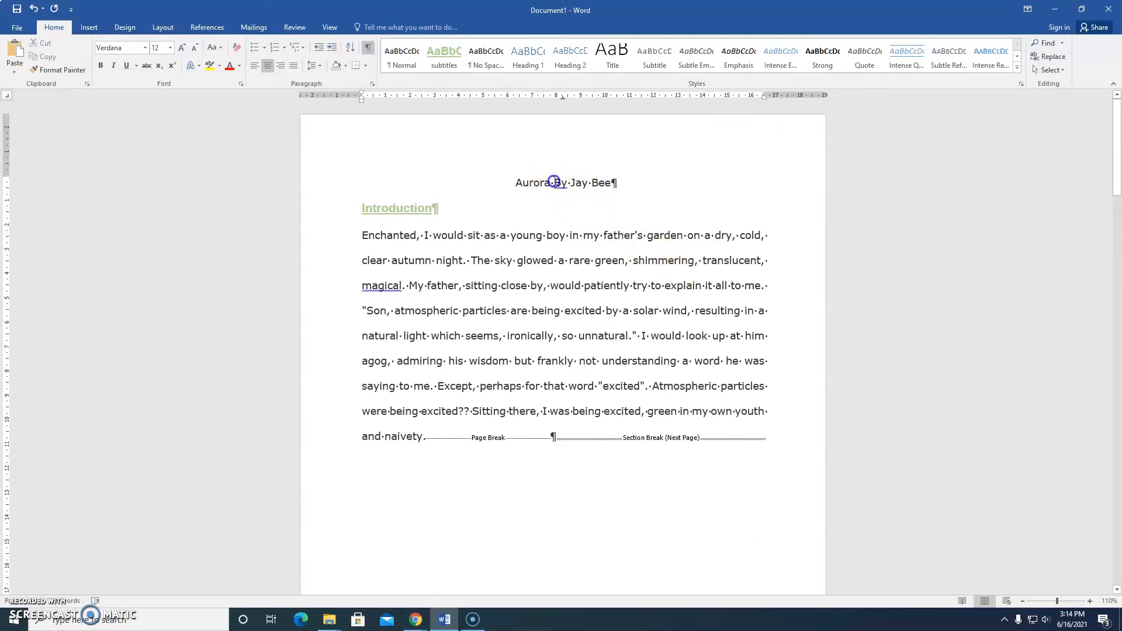
drag(554, 182, 611, 183)
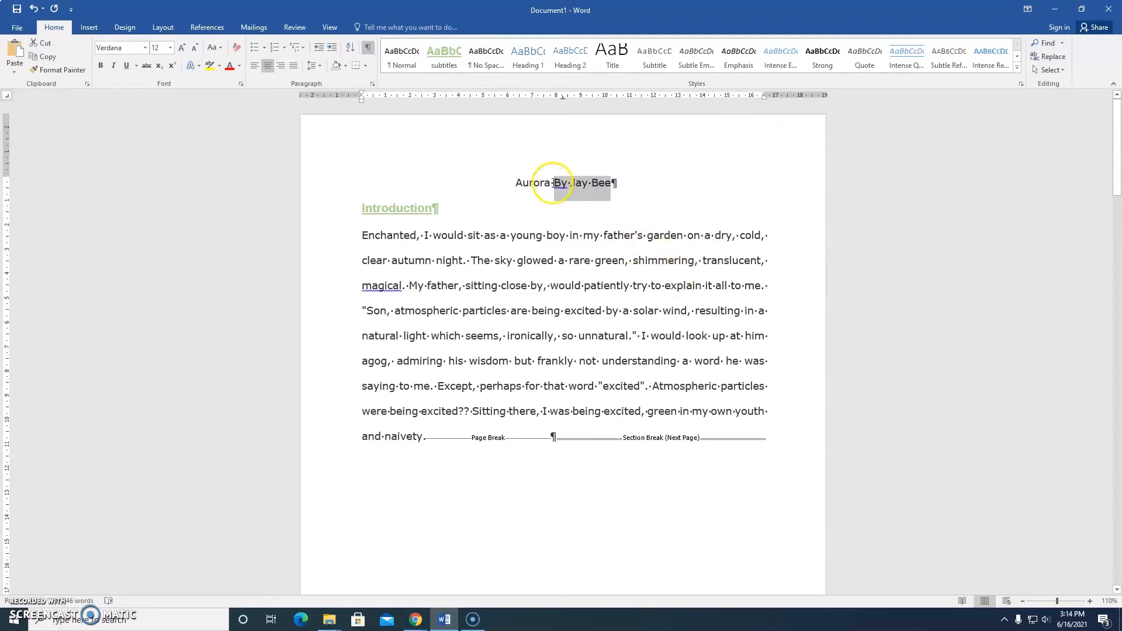
key(Left)
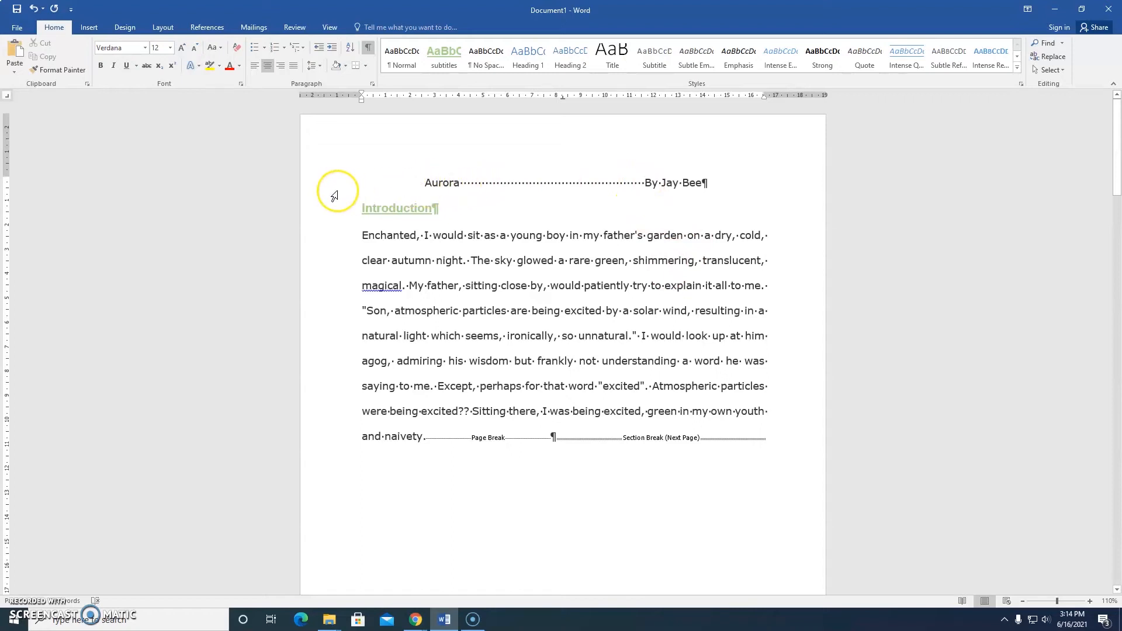
Step: Delete the run of extra spaces between the word Aurora and the byline on the title line
drag(423, 183, 460, 184)
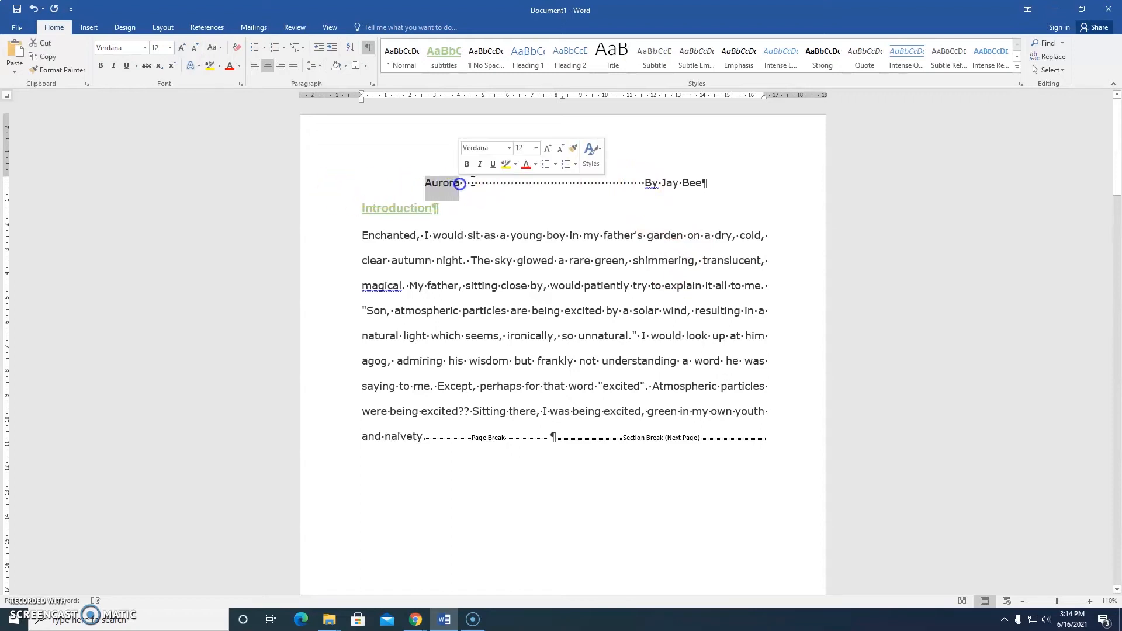
drag(563, 96, 563, 98)
click(460, 184)
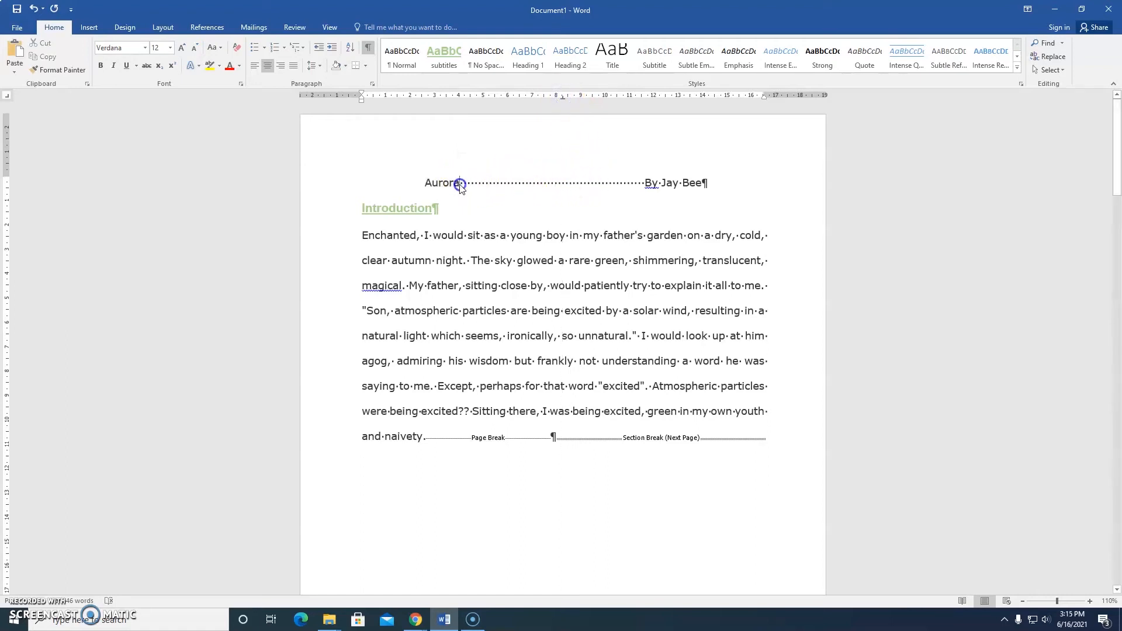
drag(473, 182, 644, 182)
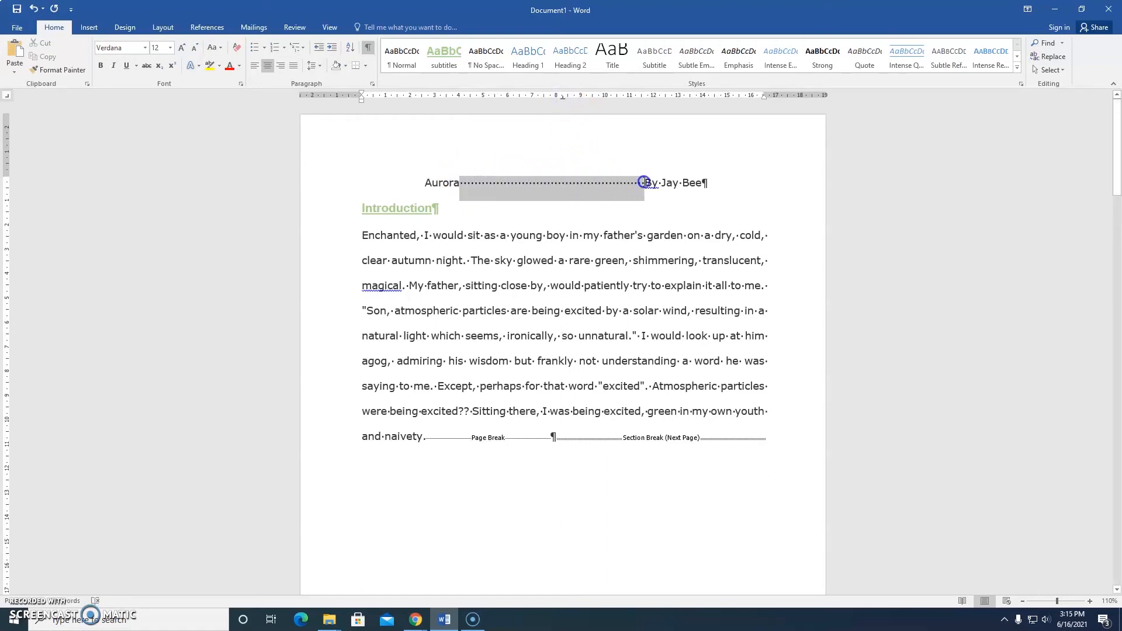
key(Delete)
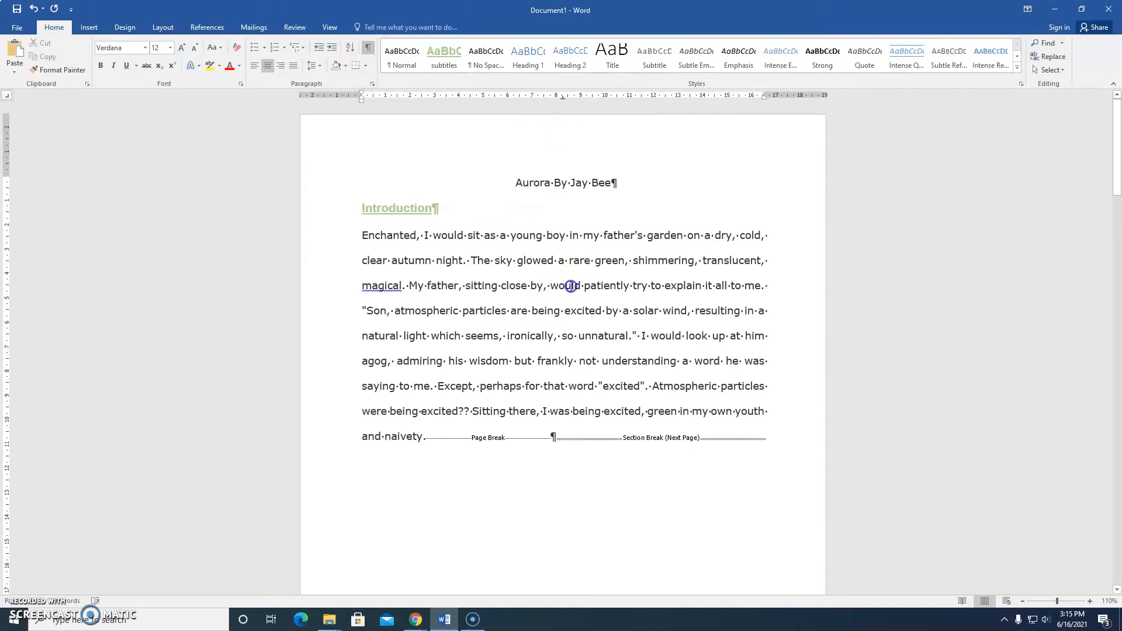
Step: Try to separate the byline from the word Aurora with two tabs, and remove both tabs again
click(554, 183)
key(Tab)
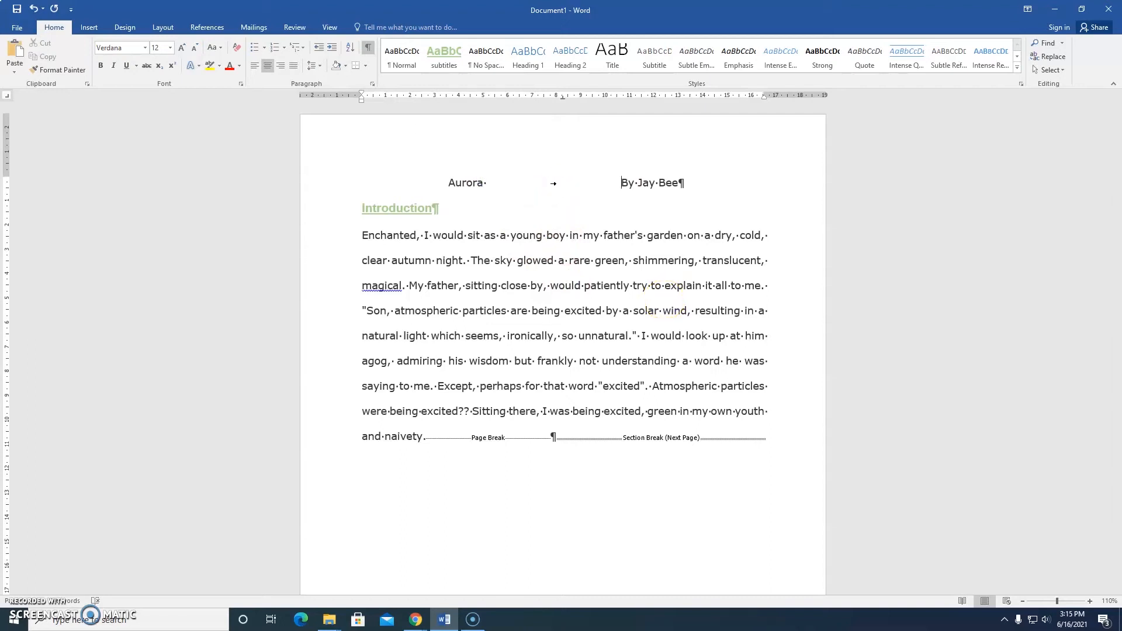
key(Tab)
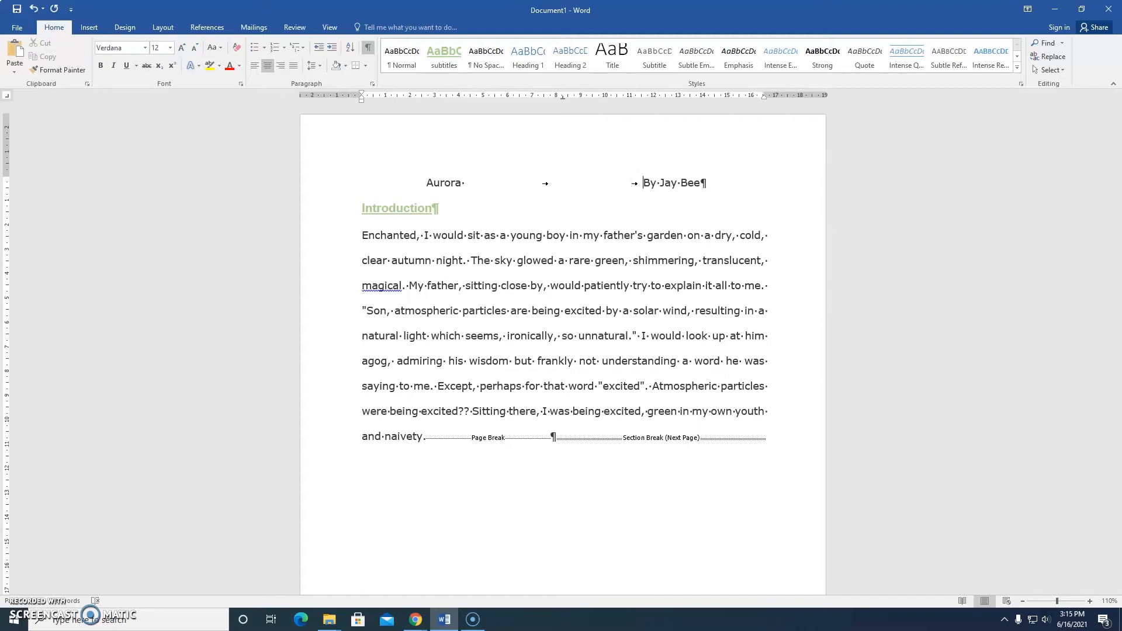
key(BackSpace)
key(BackSpace)
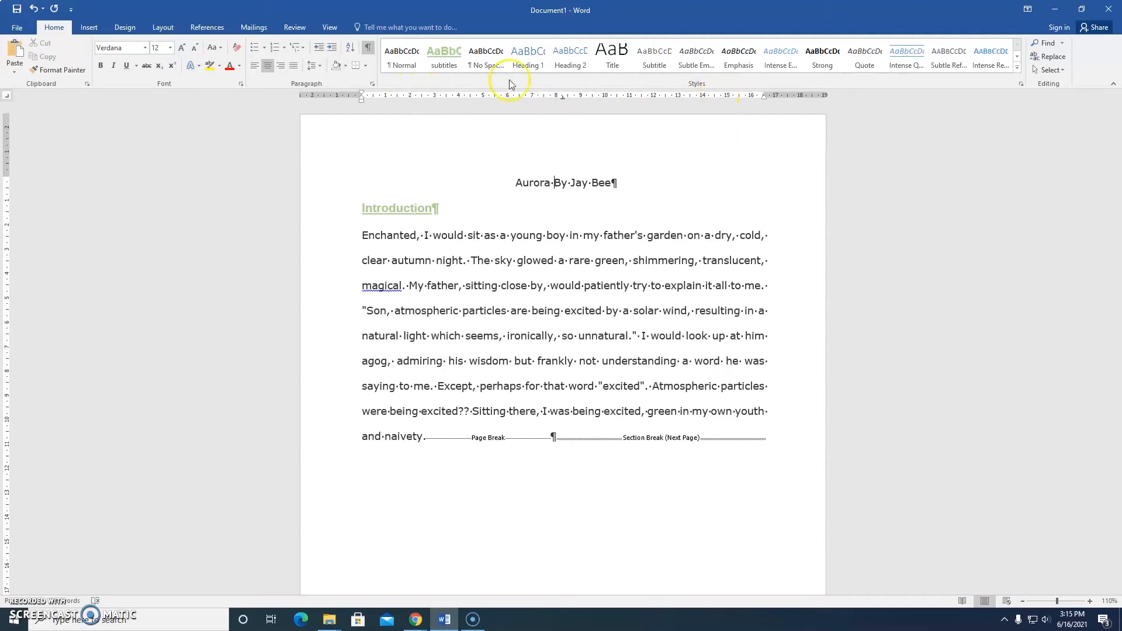
Step: Check that the ruler is enabled and remove the title line's tab stop just past the 8 cm mark
click(332, 24)
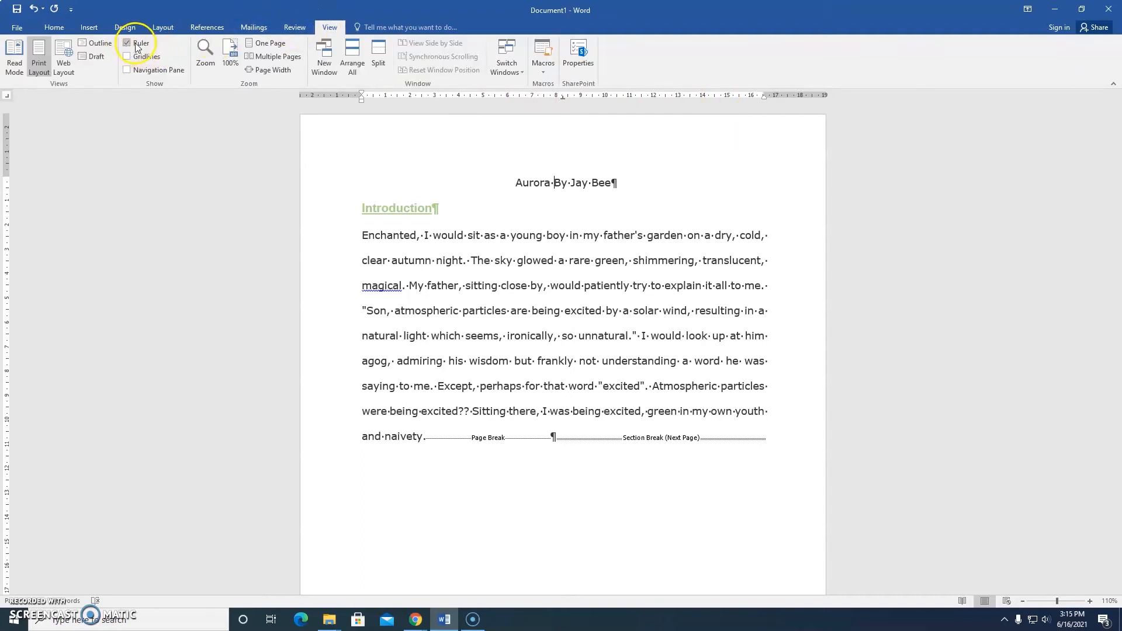
click(410, 165)
drag(564, 98, 563, 111)
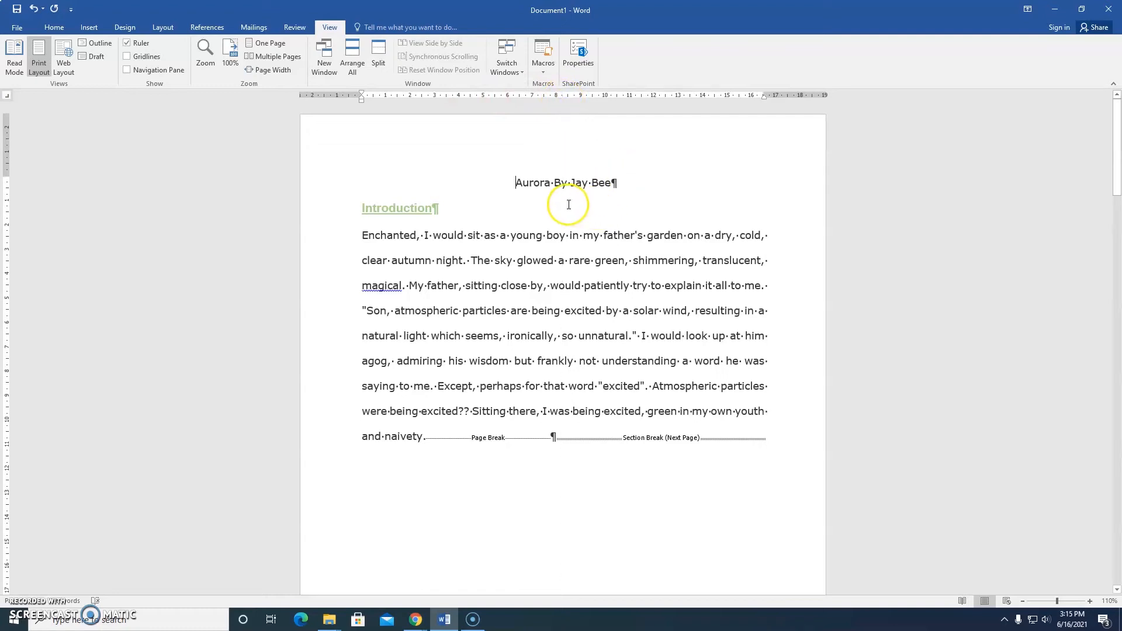
Step: Left-align the title line above the Introduction subtitle
drag(493, 173, 601, 180)
click(577, 183)
click(515, 182)
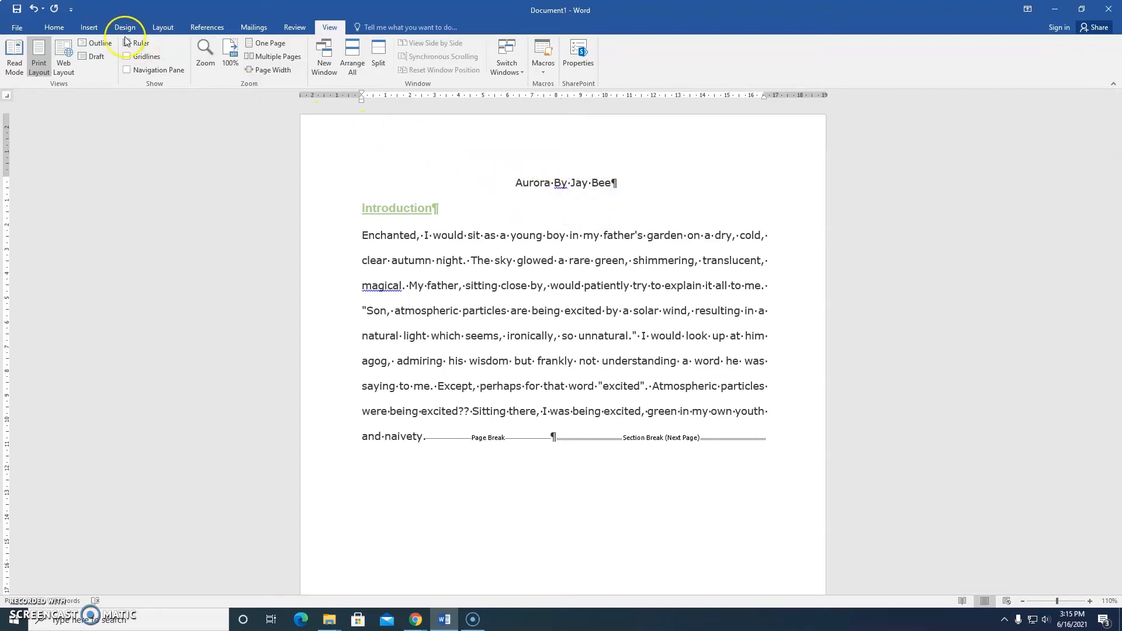
click(54, 27)
click(254, 68)
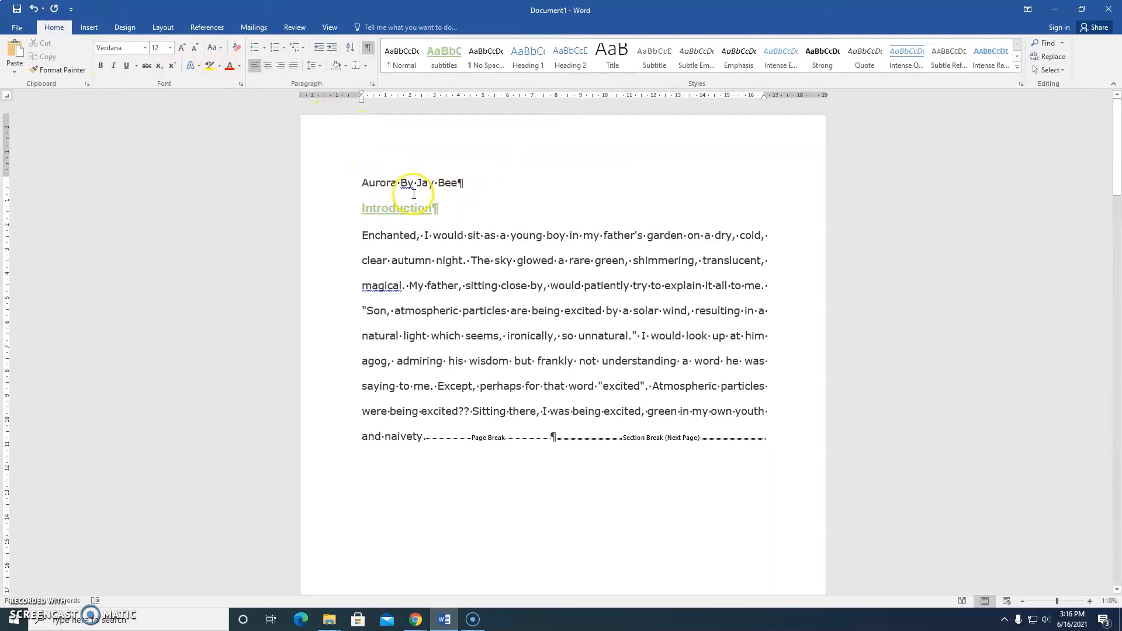
Step: Try indenting the start of the title line with default tabs, and return the line to the left margin
key(Tab)
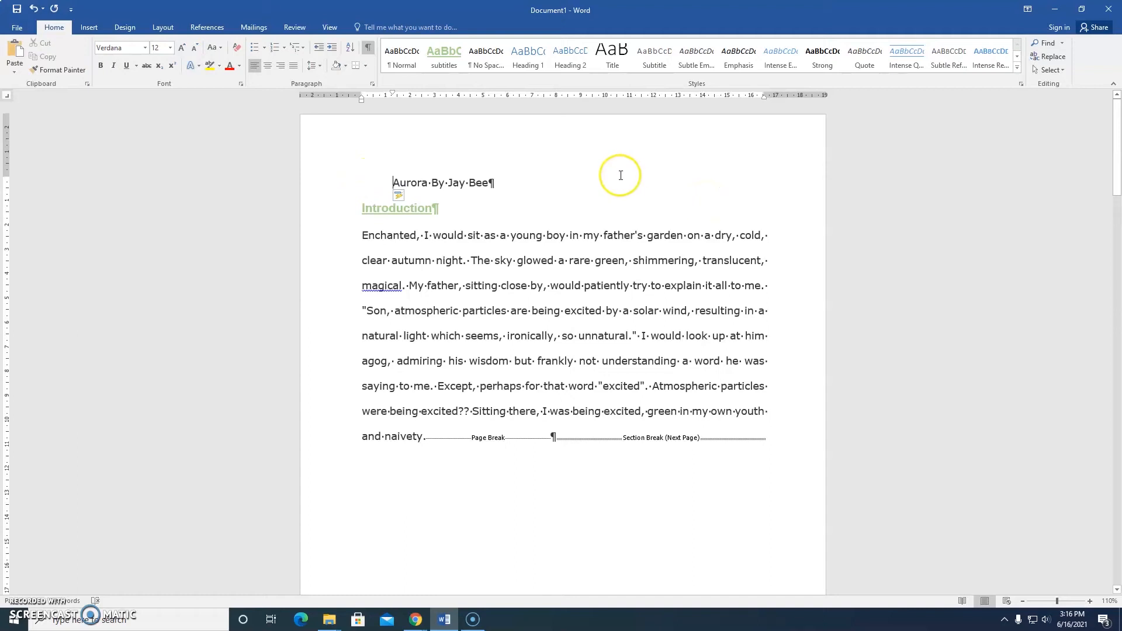
key(BackSpace)
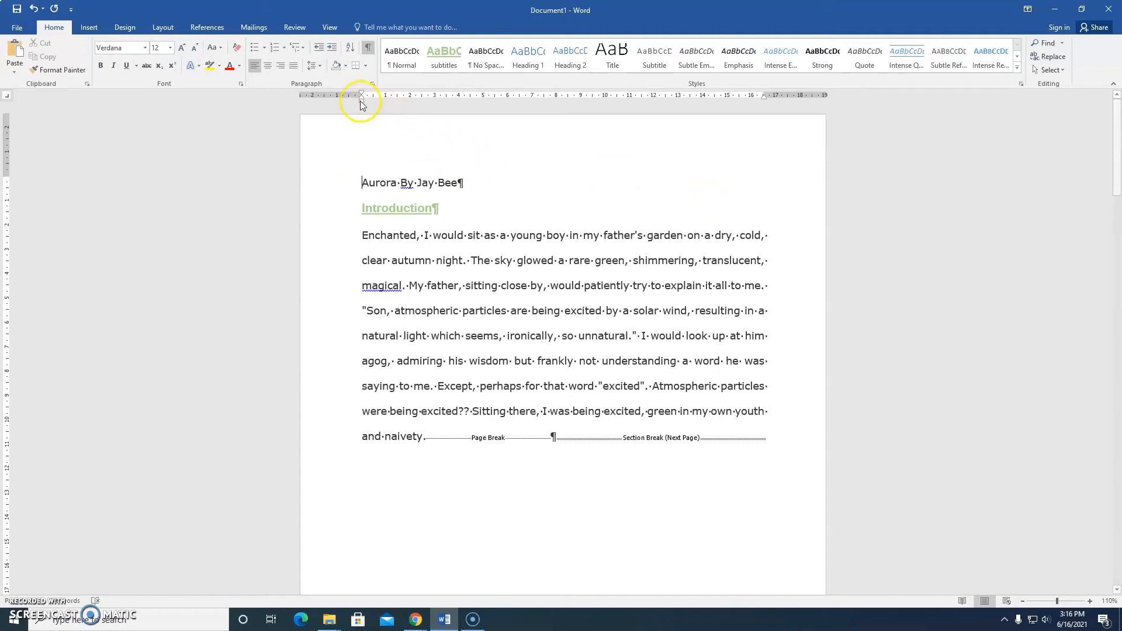
click(362, 184)
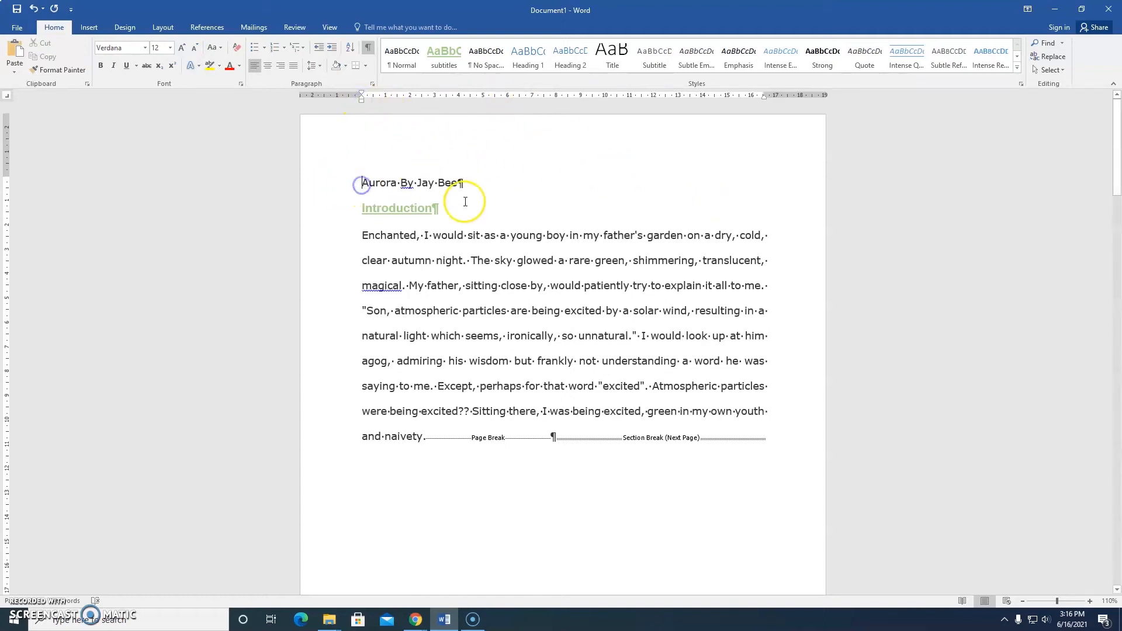
key(Tab)
drag(393, 93, 362, 95)
key(Tab)
key(Tab)
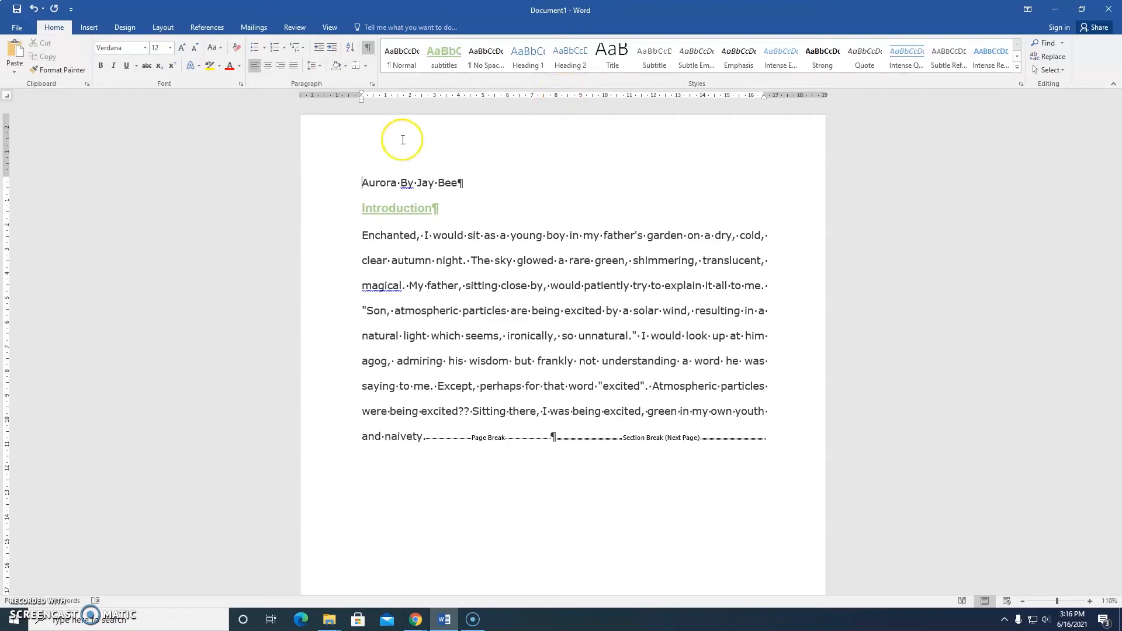
Step: Switch the tab type to centre tab and add a centre tab stop to the title line just past 8 cm
click(7, 97)
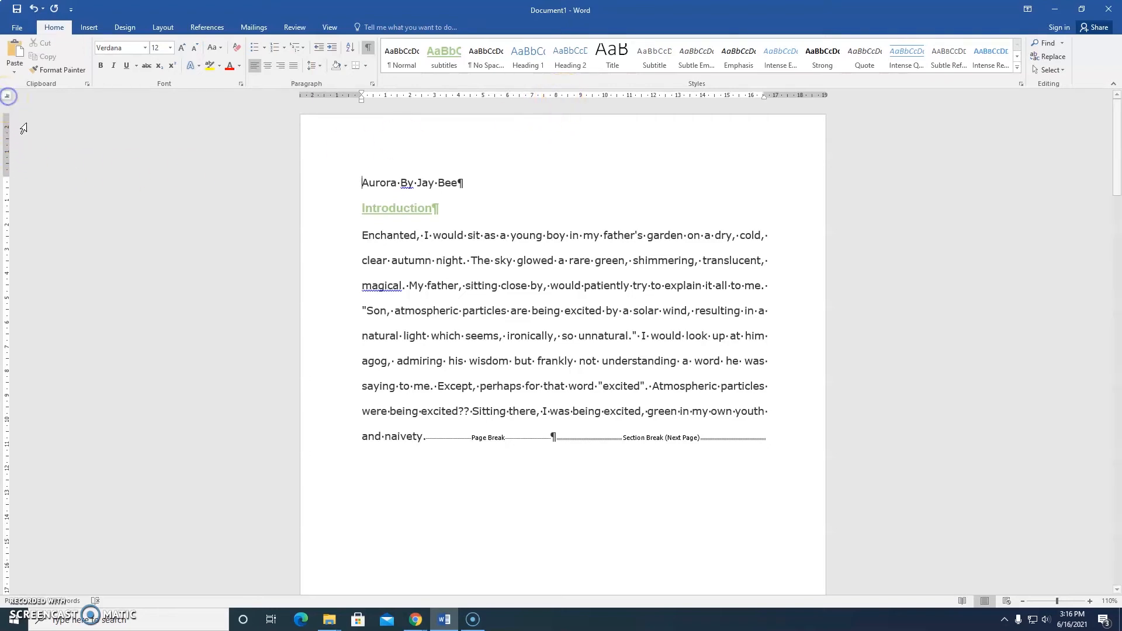
click(8, 97)
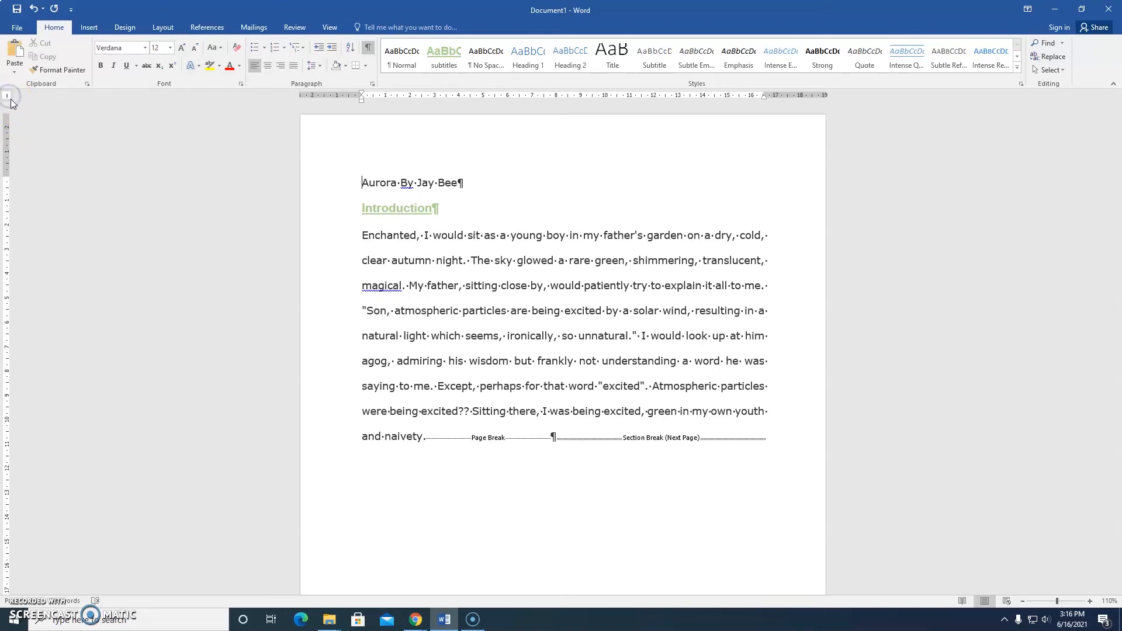
click(7, 97)
click(7, 97)
click(7, 97)
click(8, 98)
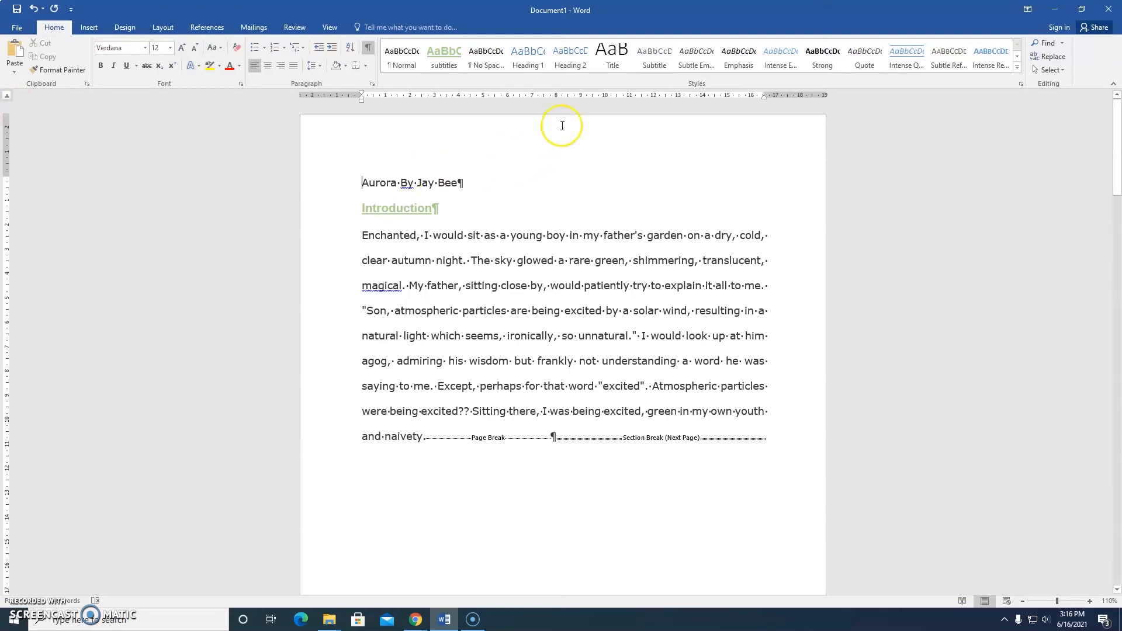
click(562, 98)
Step: Insert a tab before the word Aurora to centre the title line on its tab stop
drag(362, 182, 477, 180)
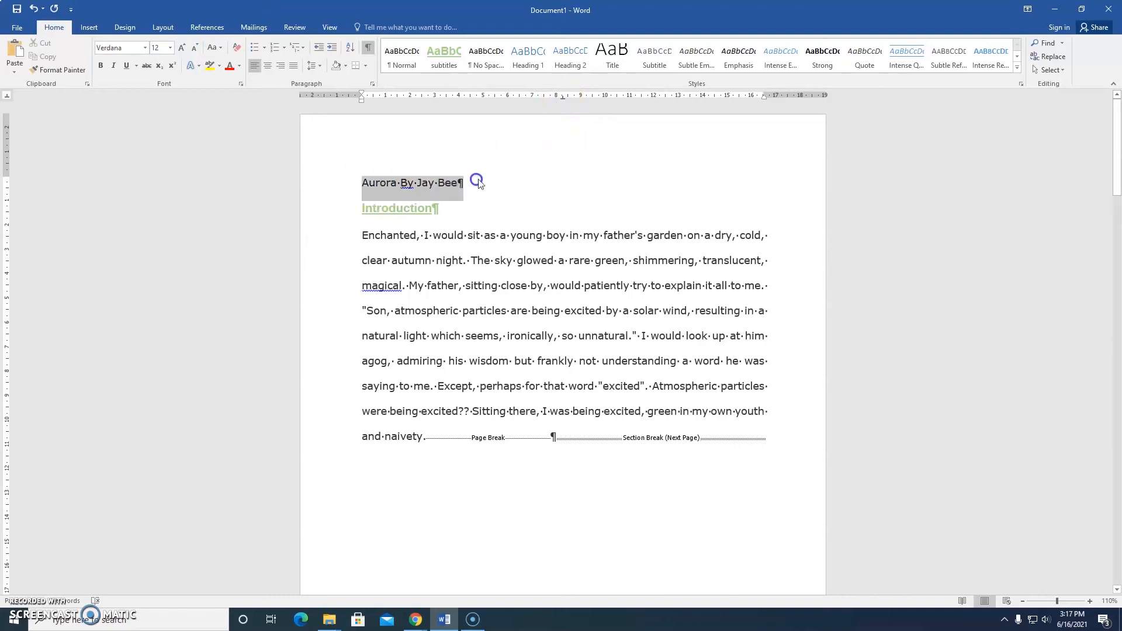
click(361, 184)
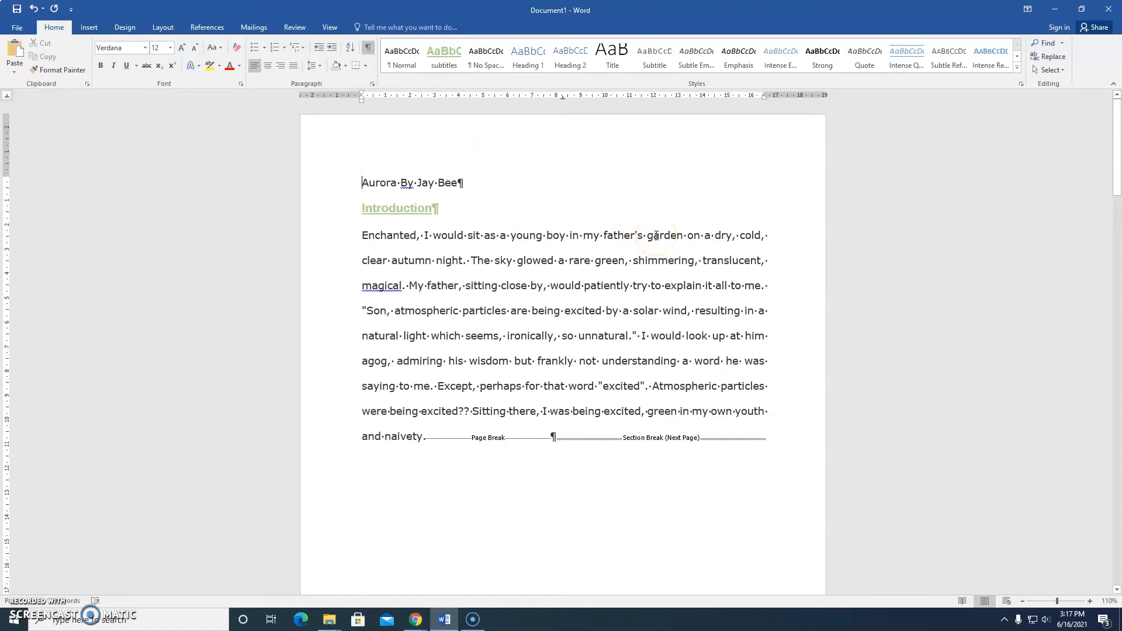
key(Tab)
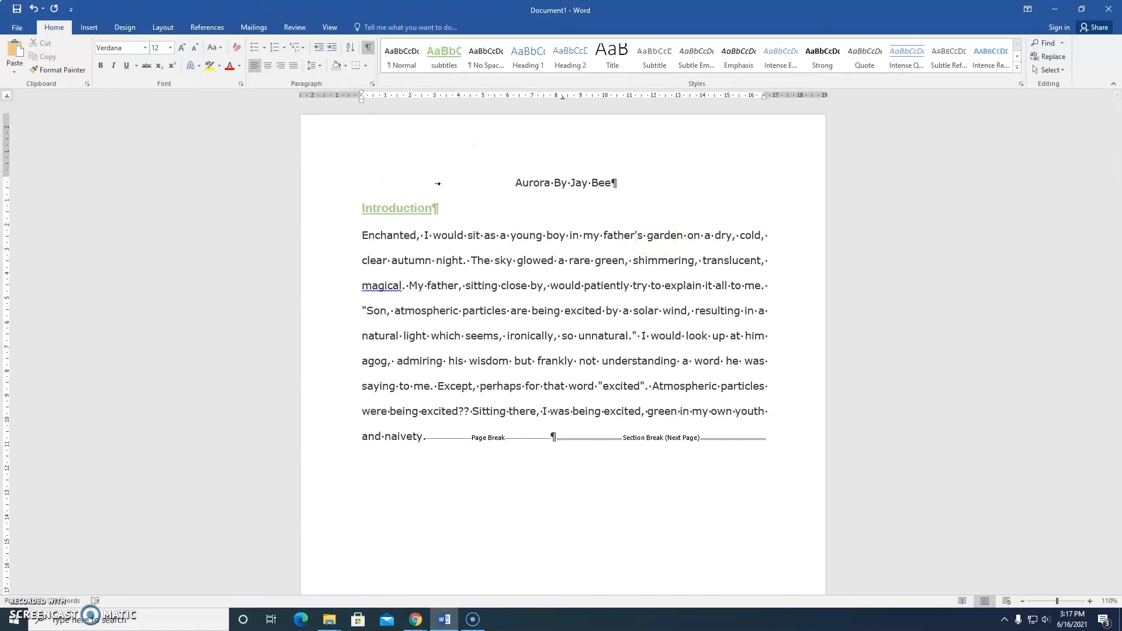
click(439, 185)
double_click(438, 186)
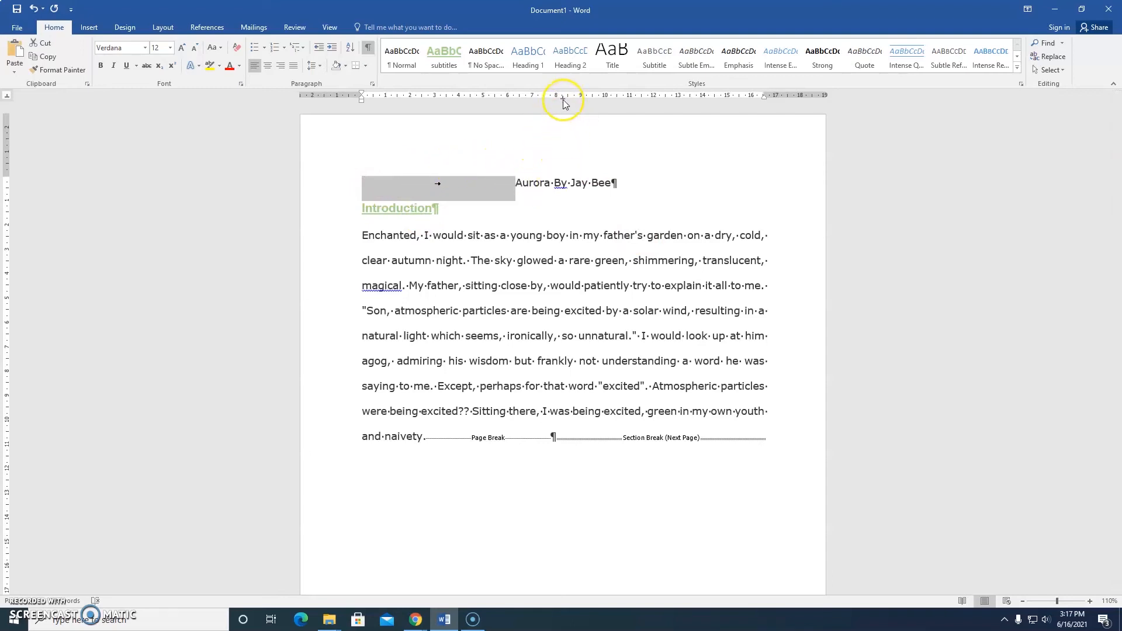
click(557, 183)
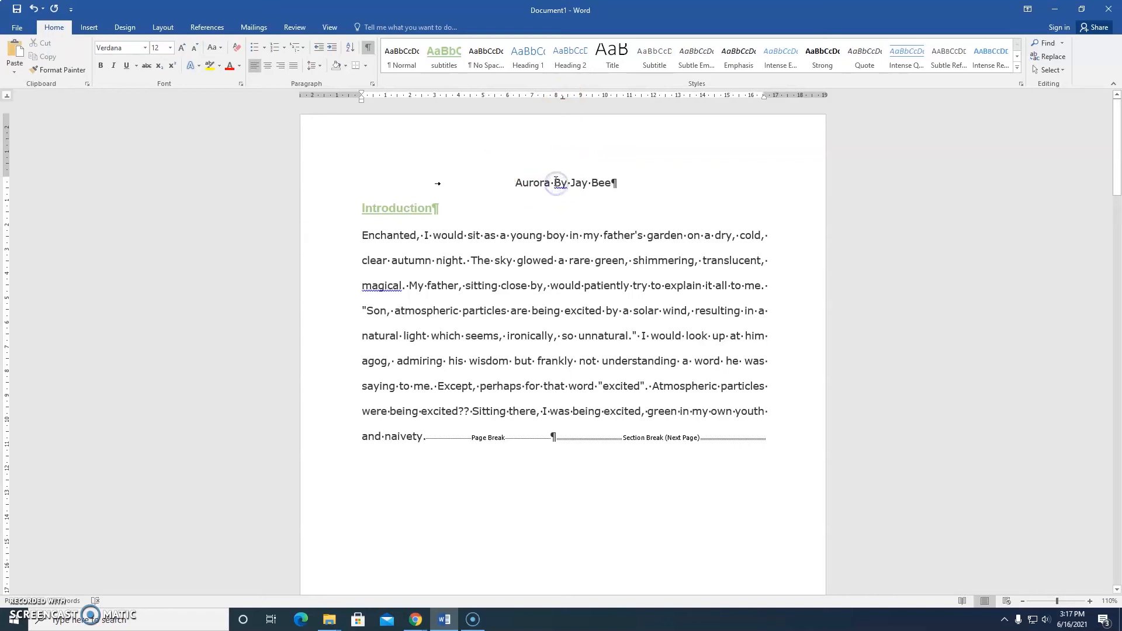
drag(560, 182, 596, 183)
click(588, 186)
click(596, 184)
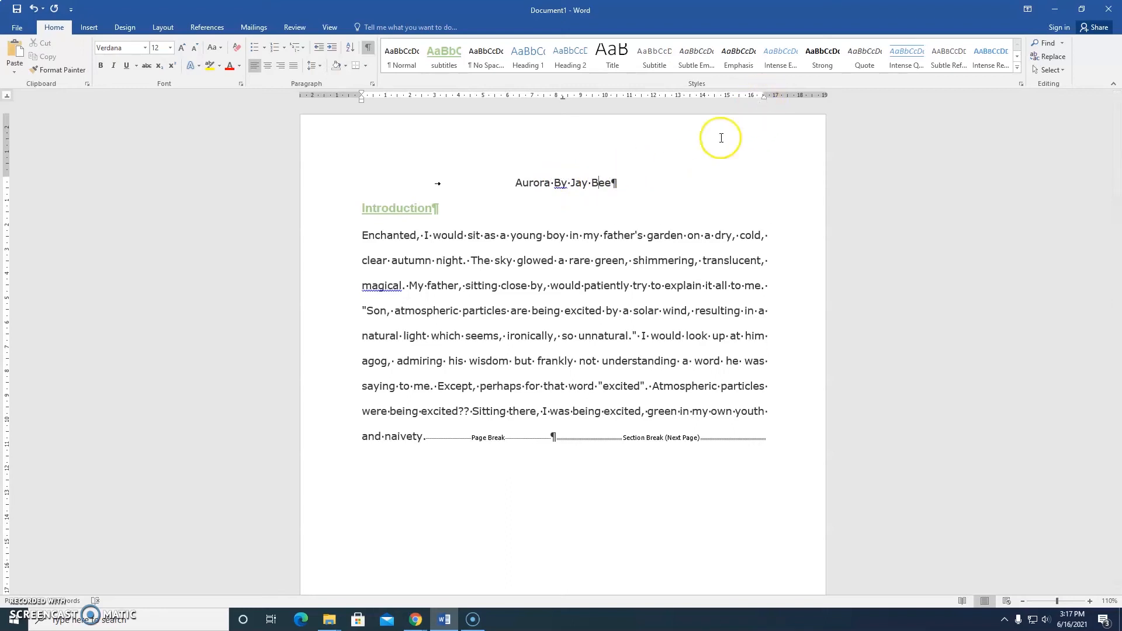
Step: Try adding a left tab stop to the title line at 16 cm and shifting it to the right margin at about 16.5 cm
click(560, 183)
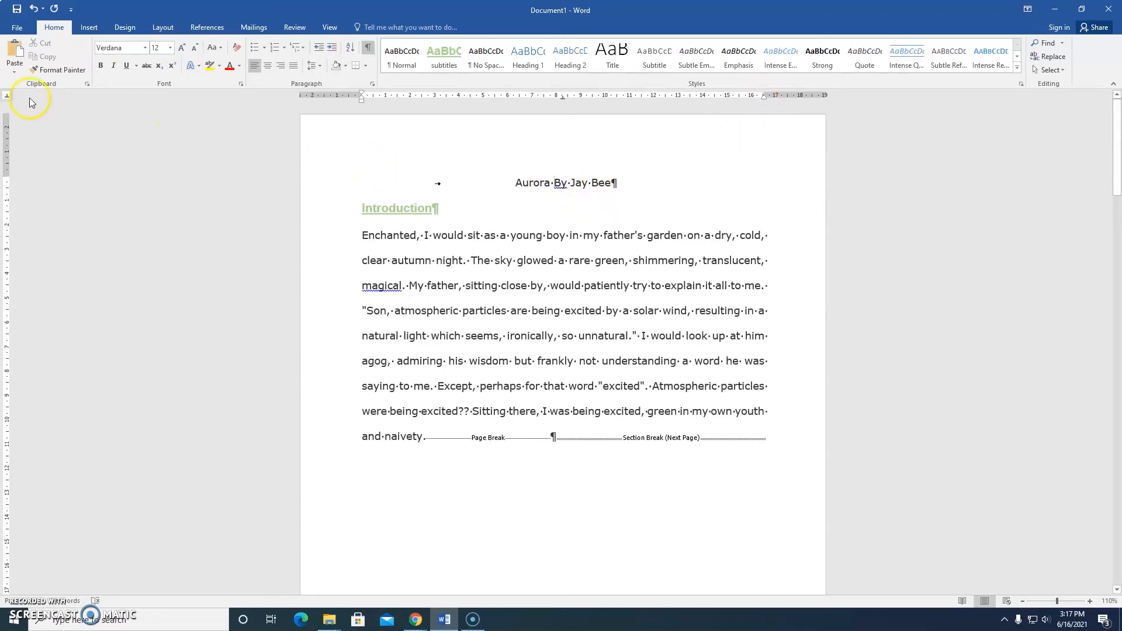
click(8, 97)
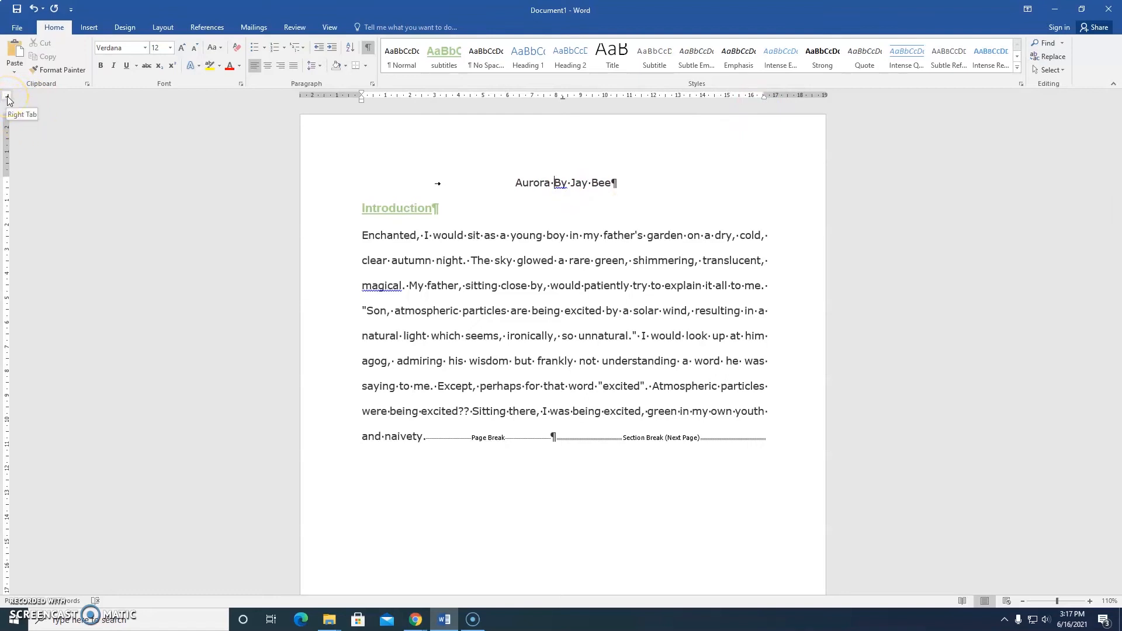
click(7, 97)
click(7, 97)
click(8, 98)
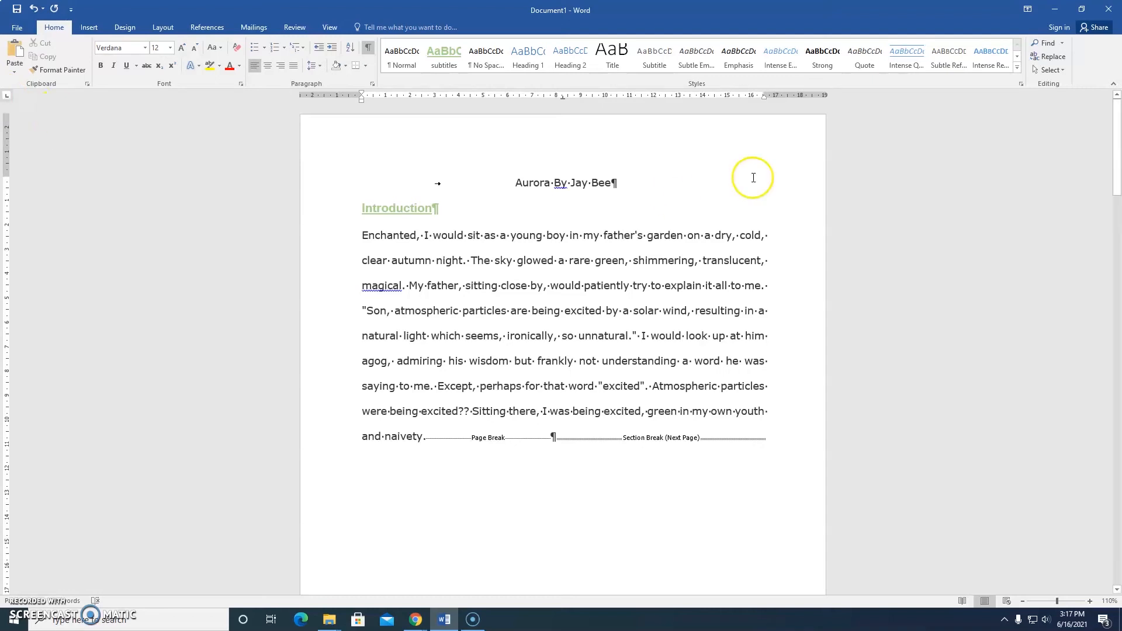
click(753, 96)
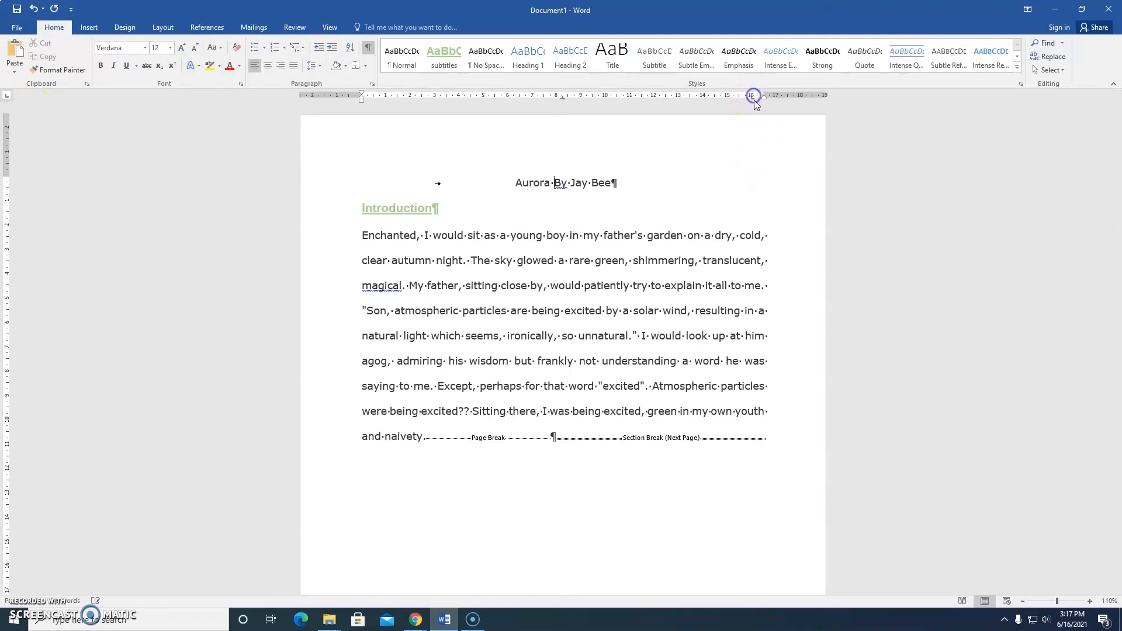
drag(753, 97, 764, 98)
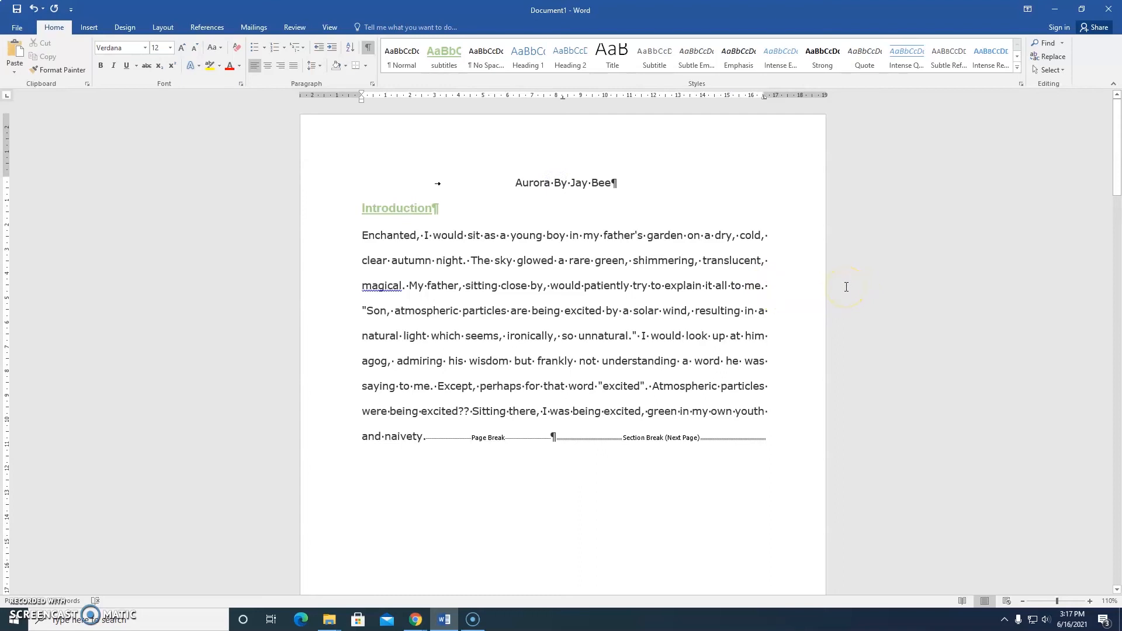
Step: Try tabbing the byline to the left tab stop at the margin, and remove both the tab and that tab stop
key(Tab)
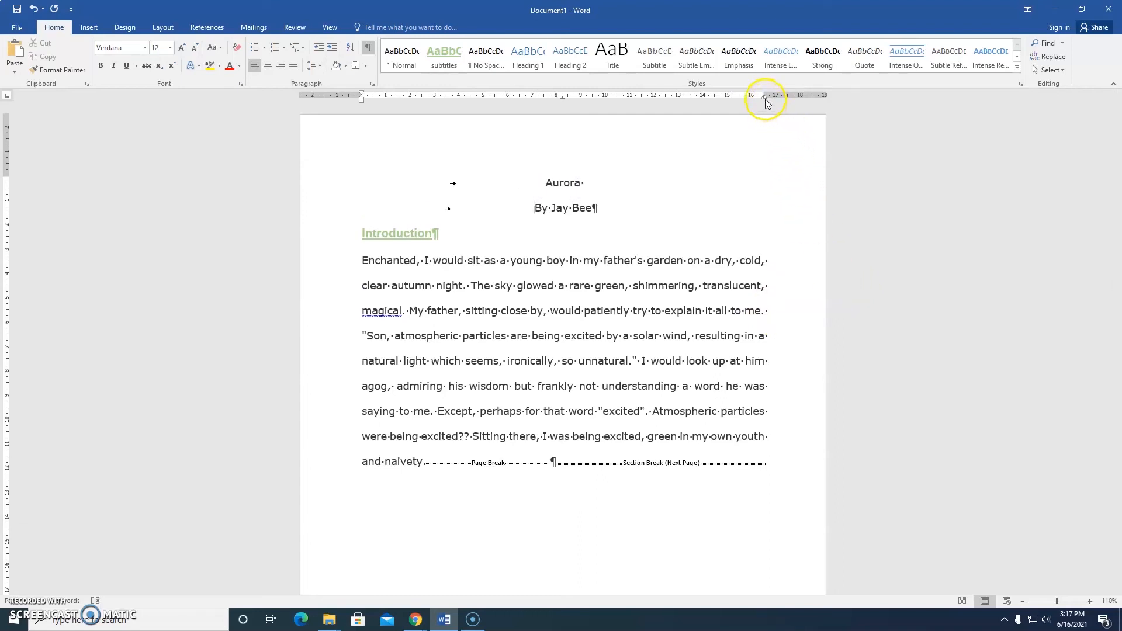
mouse_move(767, 102)
mouse_down()
mouse_move(650, 103)
mouse_move(678, 104)
mouse_up()
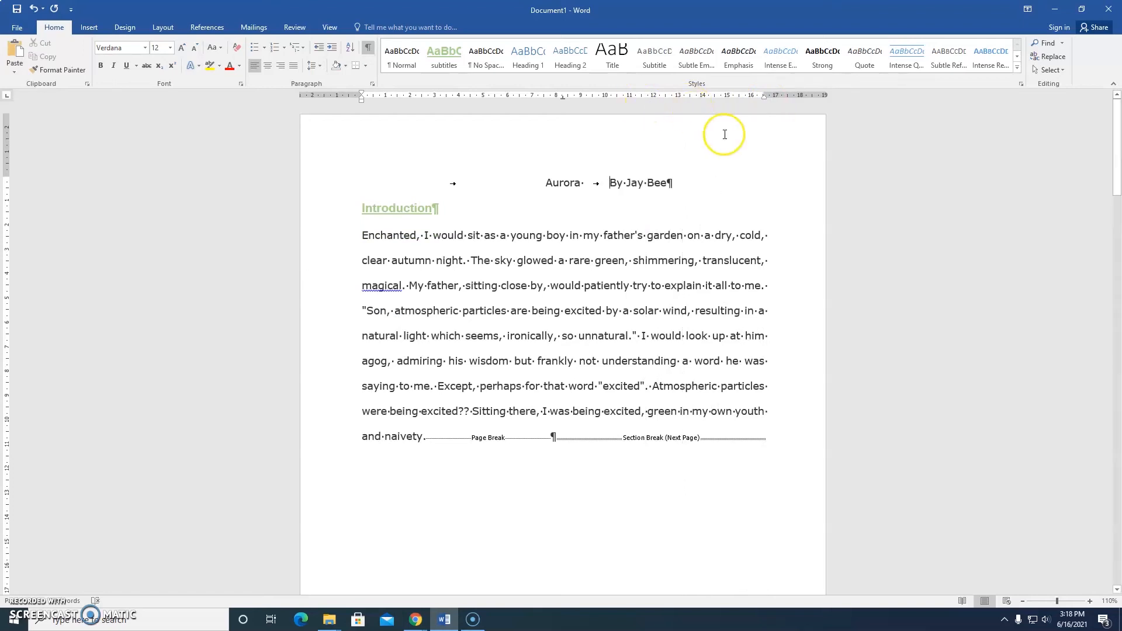
key(BackSpace)
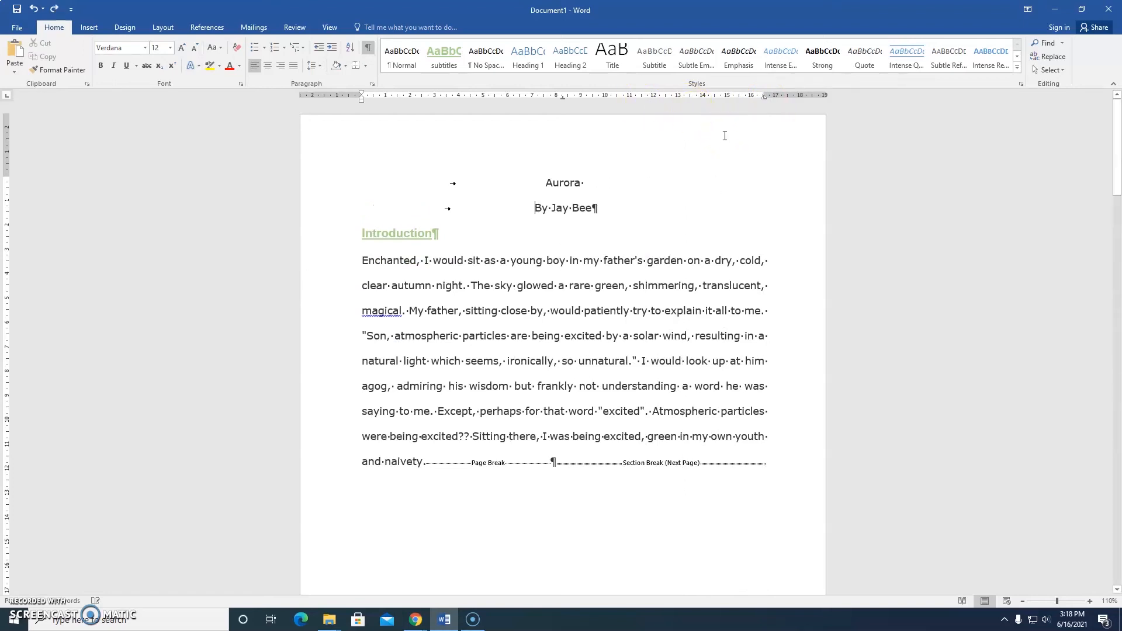
click(766, 100)
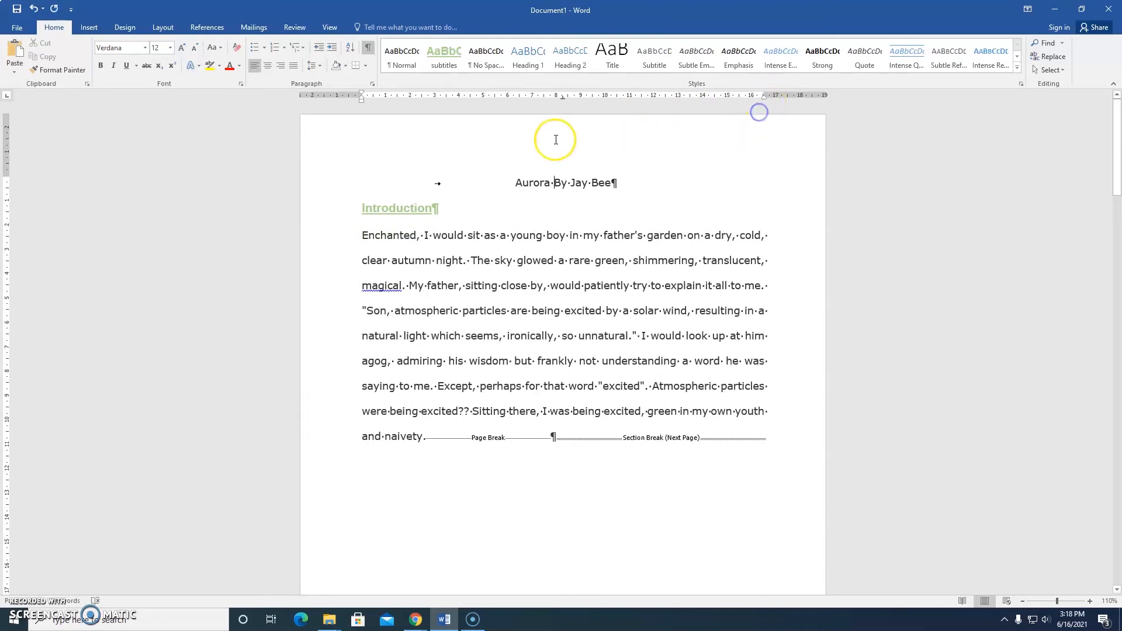
Step: Add a right tab stop at the right margin, about 16.5 cm, and insert a tab before the byline to align it there
click(7, 97)
click(8, 97)
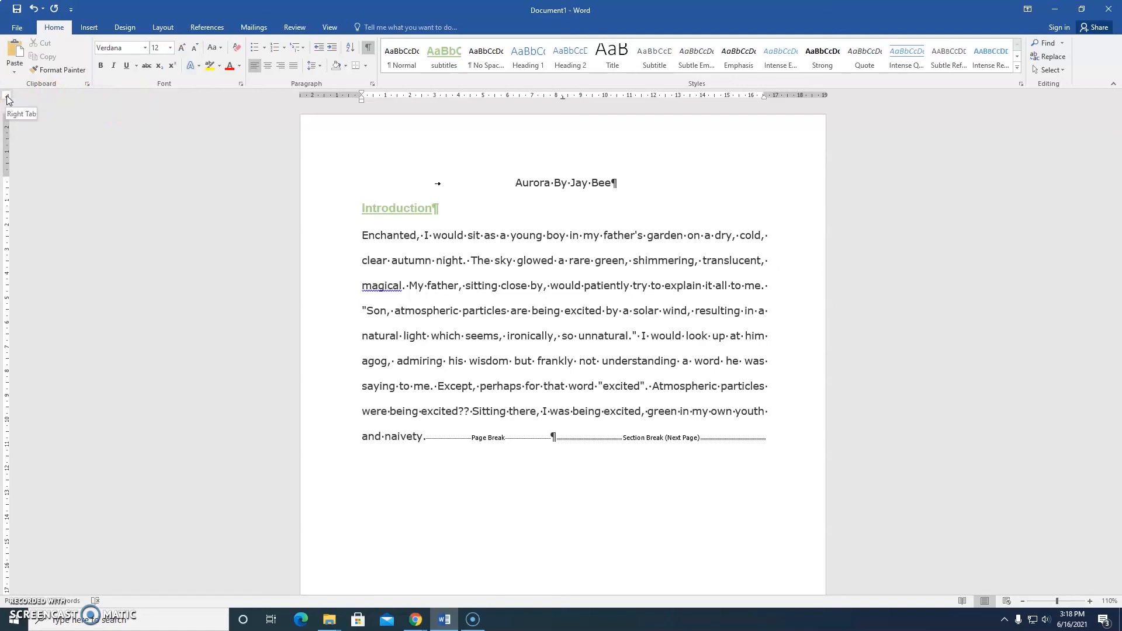
click(751, 98)
drag(751, 99, 763, 99)
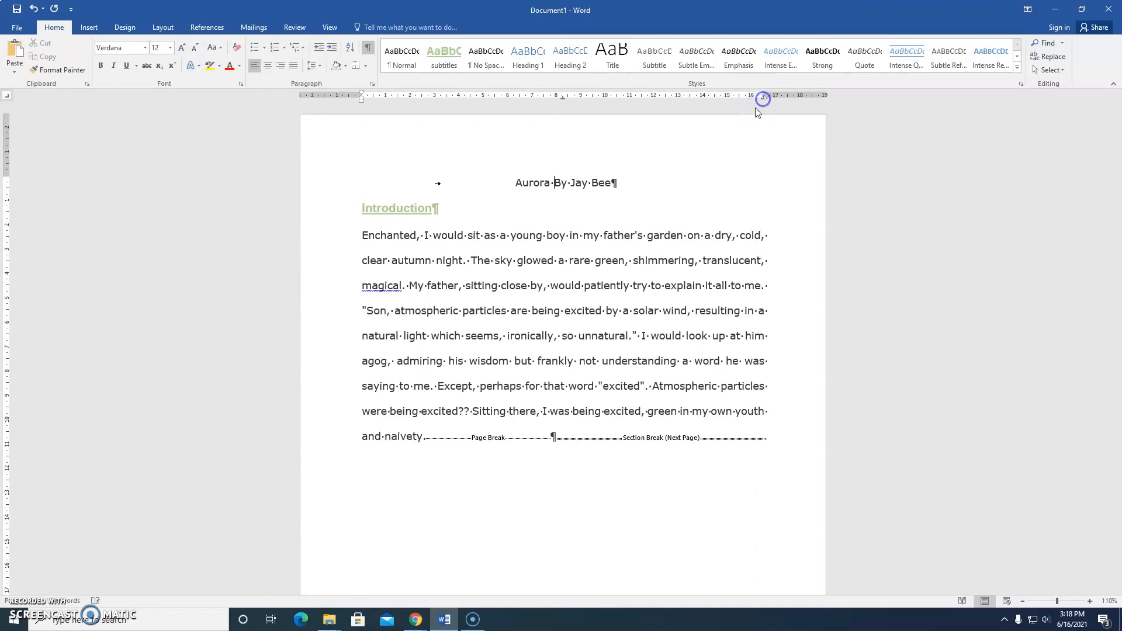
click(556, 183)
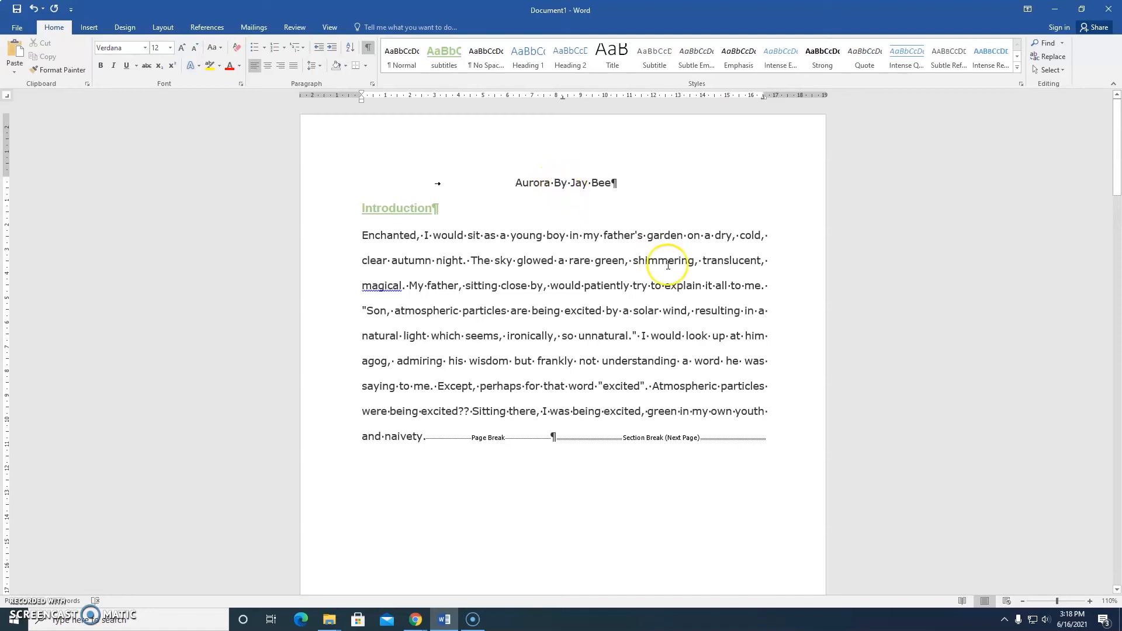
key(Tab)
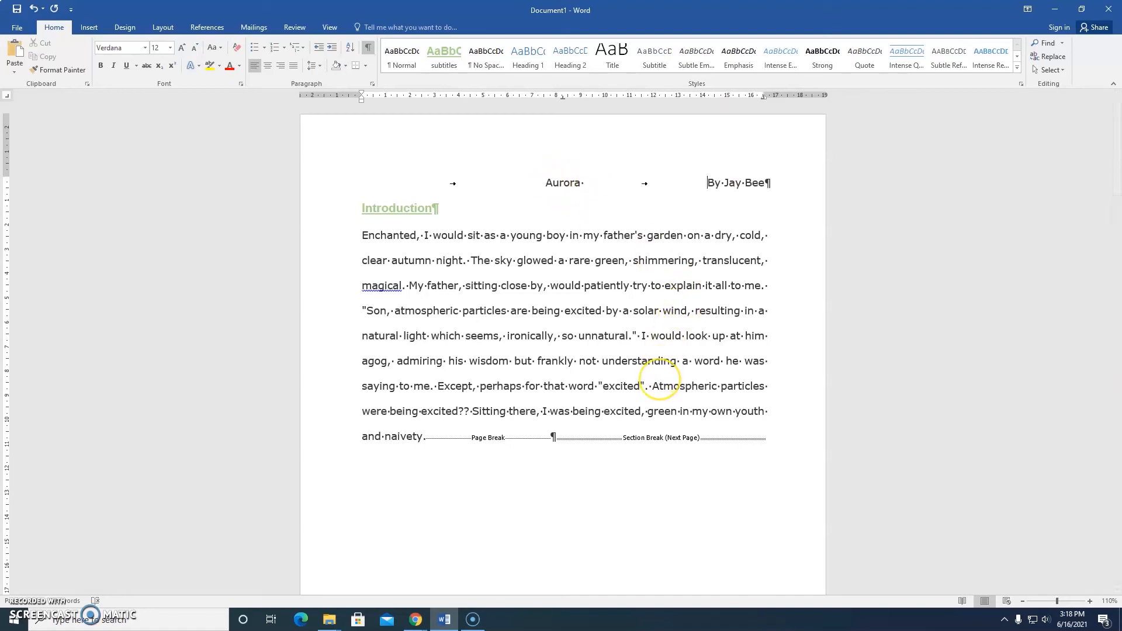
drag(563, 97, 563, 100)
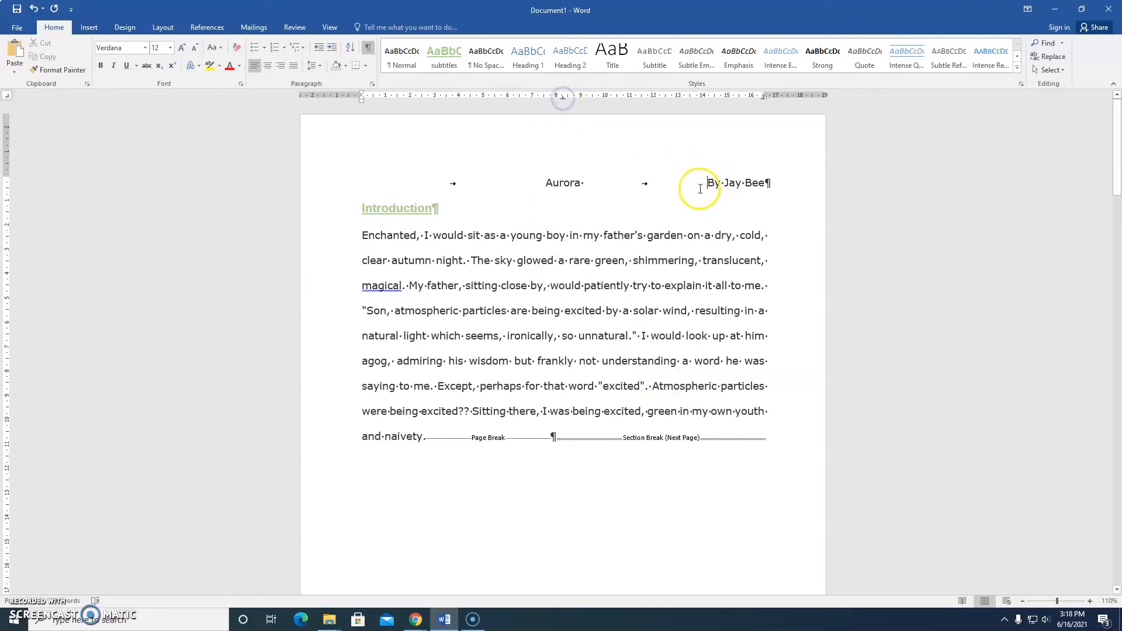
drag(763, 98, 763, 99)
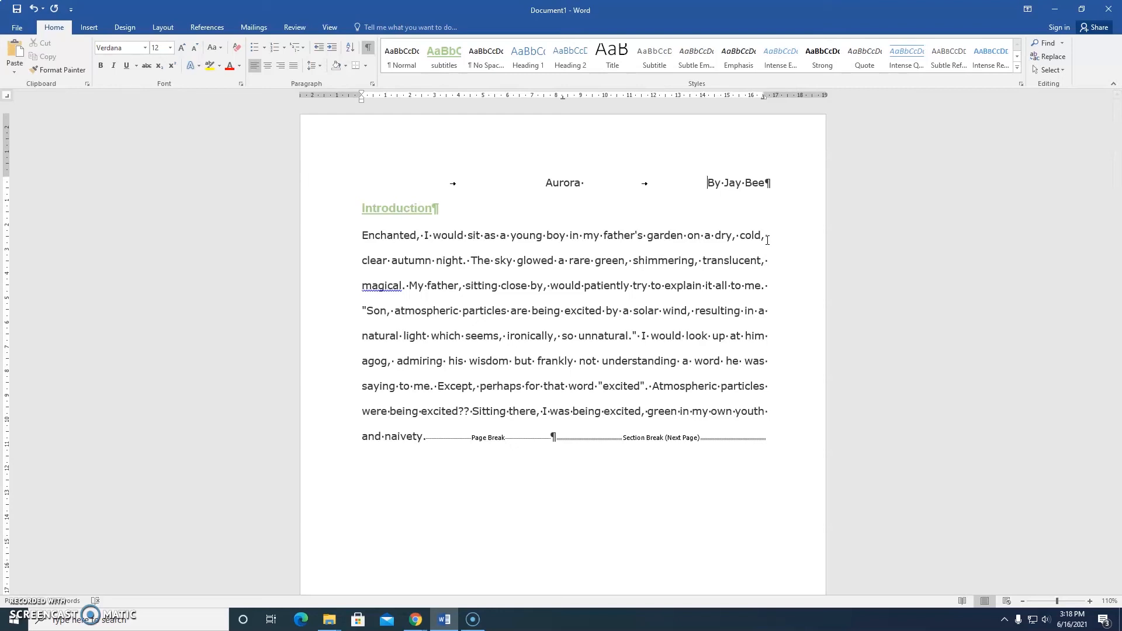
Step: Open the custom margin settings for the landscape three-column Aurora section
scroll(767, 239, down, 8)
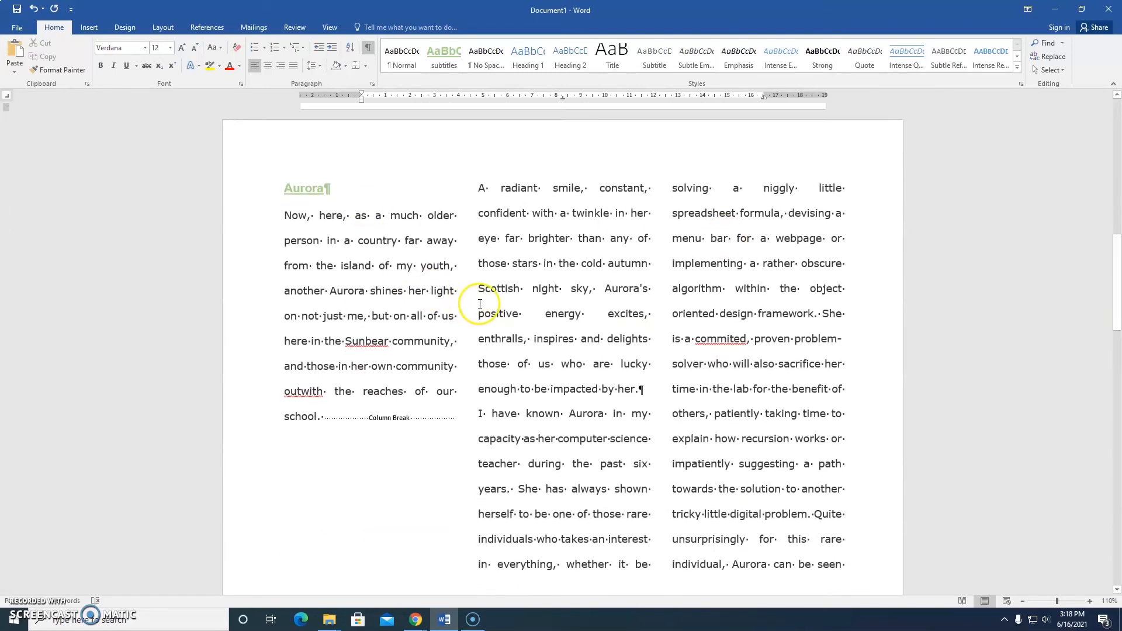
ctrl+scroll(480, 304, down, 6)
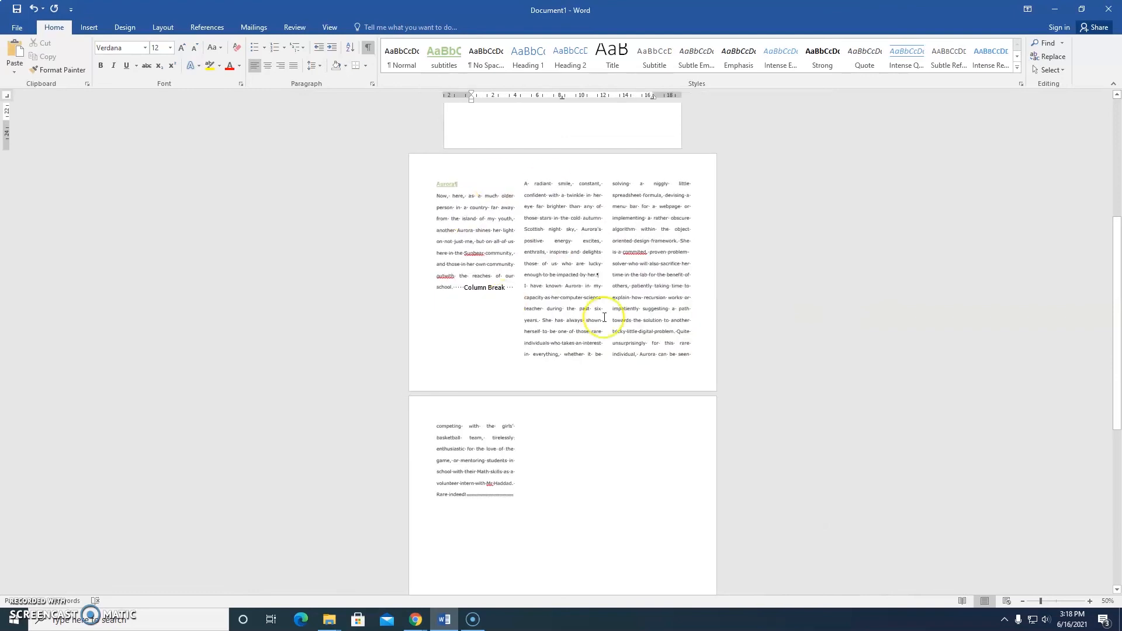
click(561, 240)
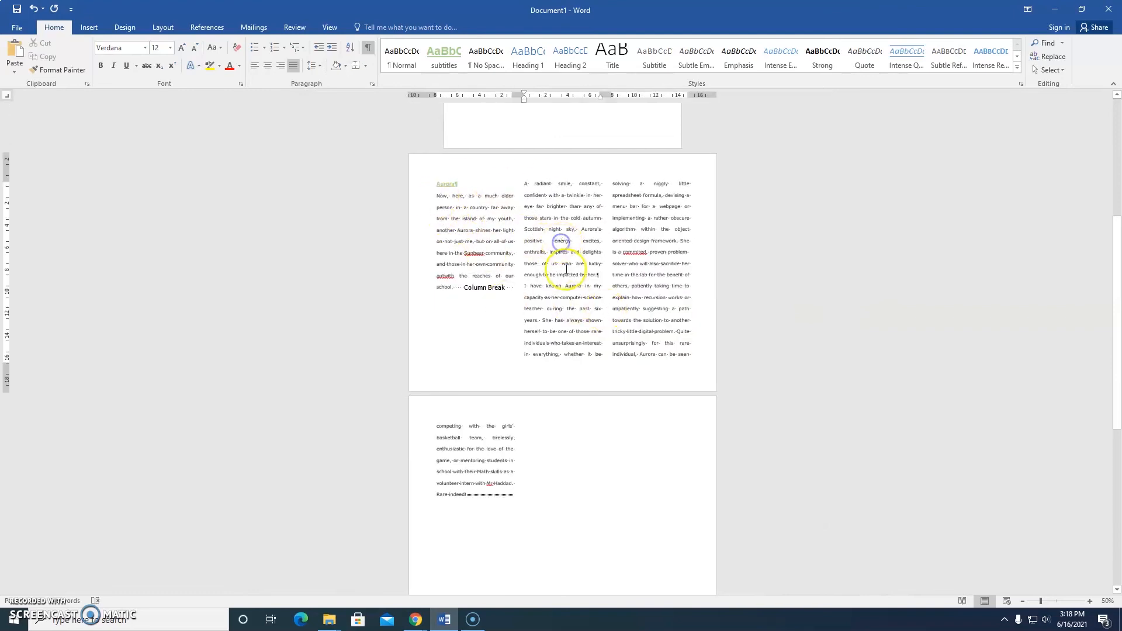
click(164, 29)
click(18, 69)
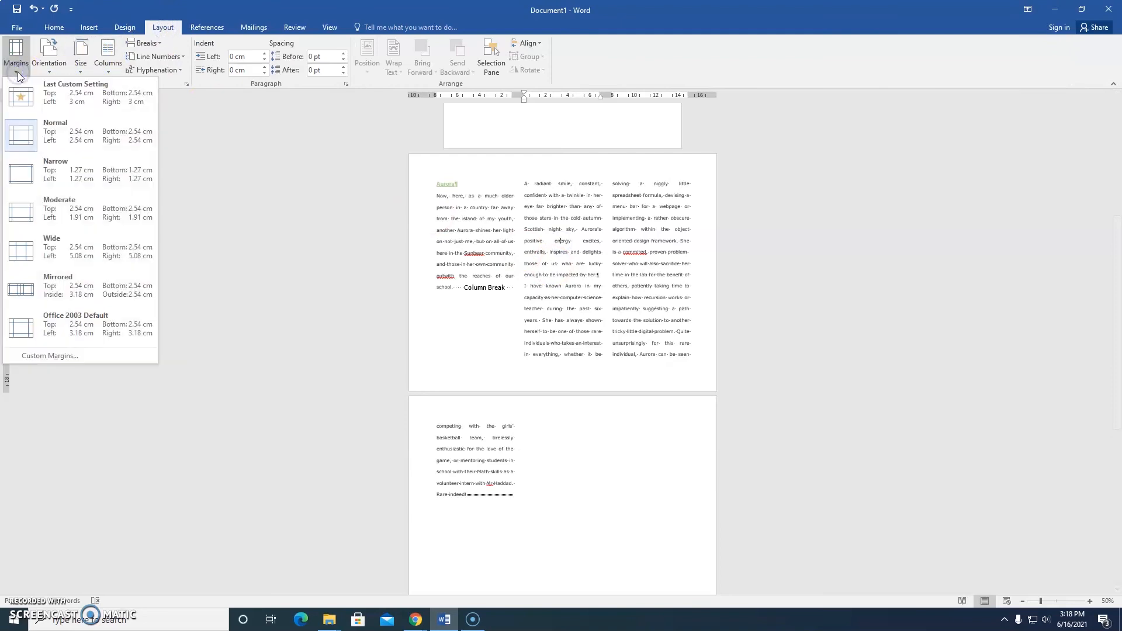
click(51, 355)
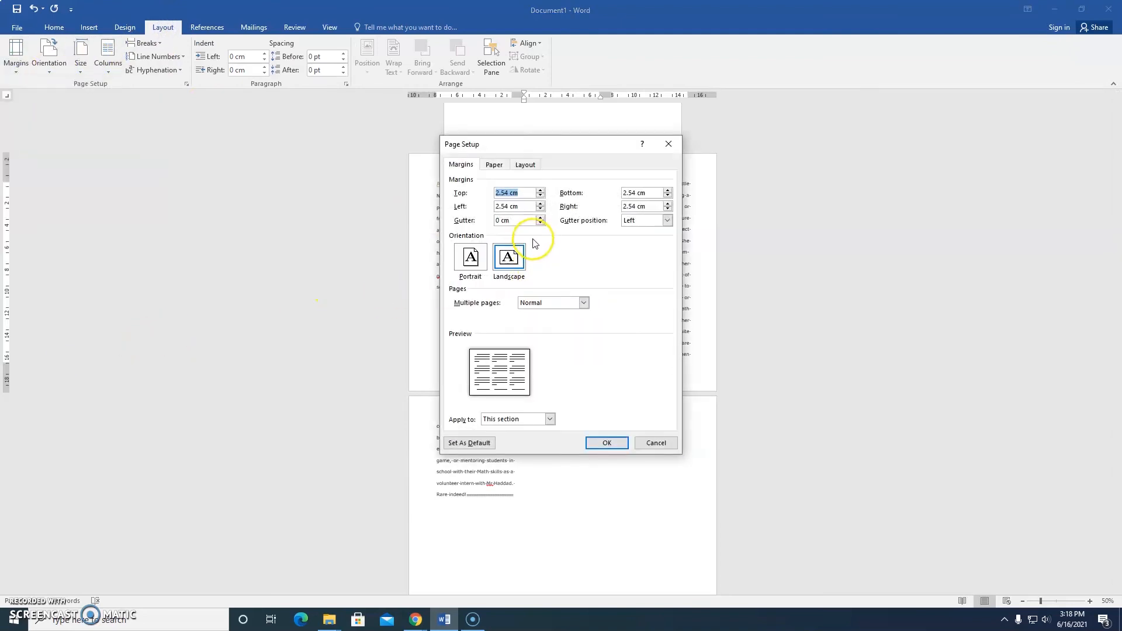
Step: Set both the left and right margins of the Aurora section to 3 cm
click(541, 204)
click(540, 204)
click(541, 204)
click(541, 204)
click(667, 204)
click(667, 204)
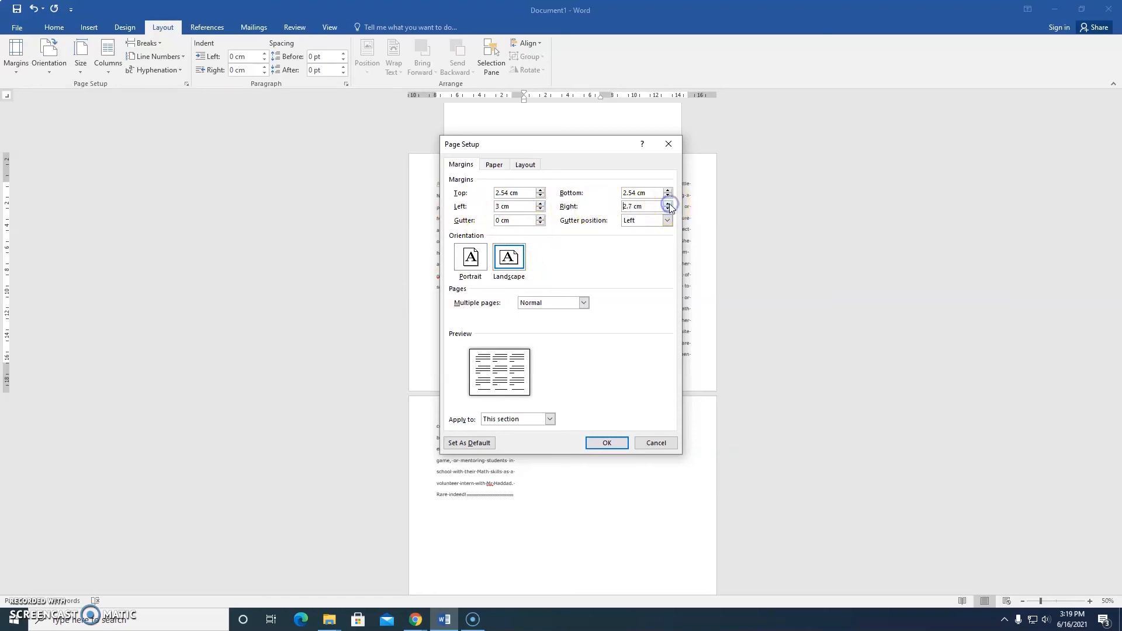
click(668, 204)
Step: Keep the gutter position at Left and set the gutter to 2 cm
click(667, 220)
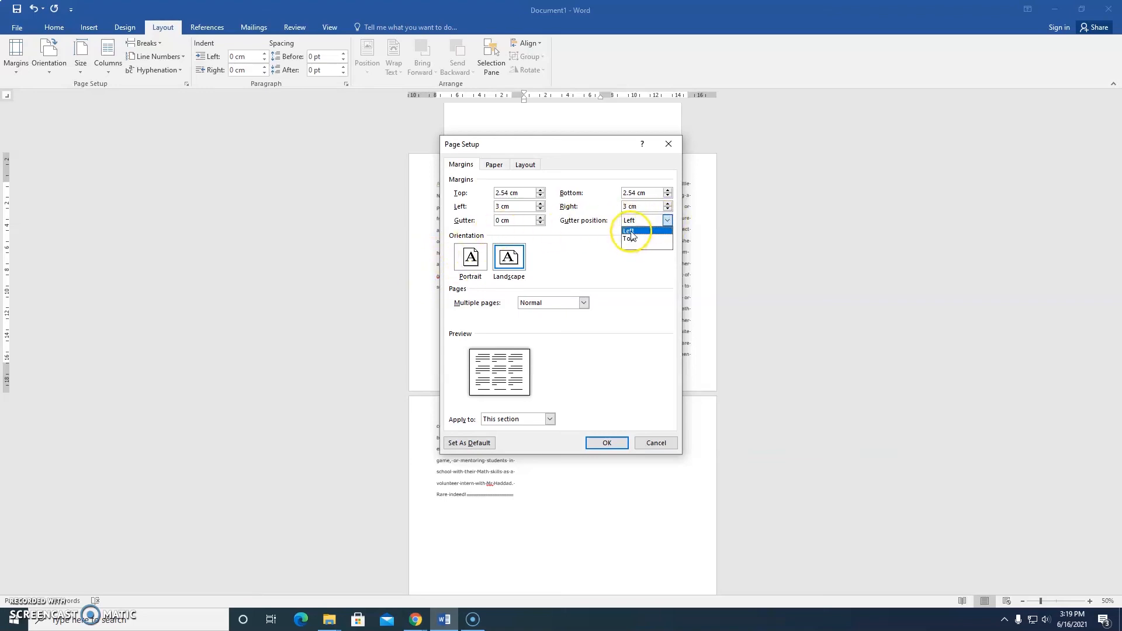
click(630, 231)
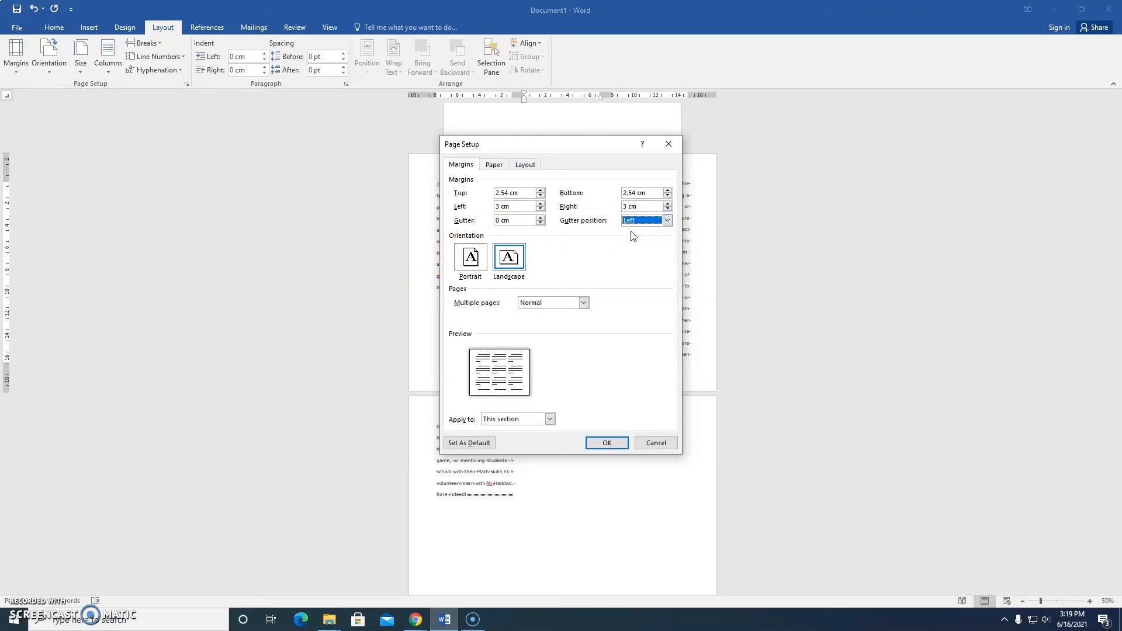
click(540, 217)
click(540, 218)
click(540, 218)
click(540, 218)
click(540, 217)
click(540, 217)
Step: Set the gutter position to Top and apply the page margin settings to the whole document
click(667, 220)
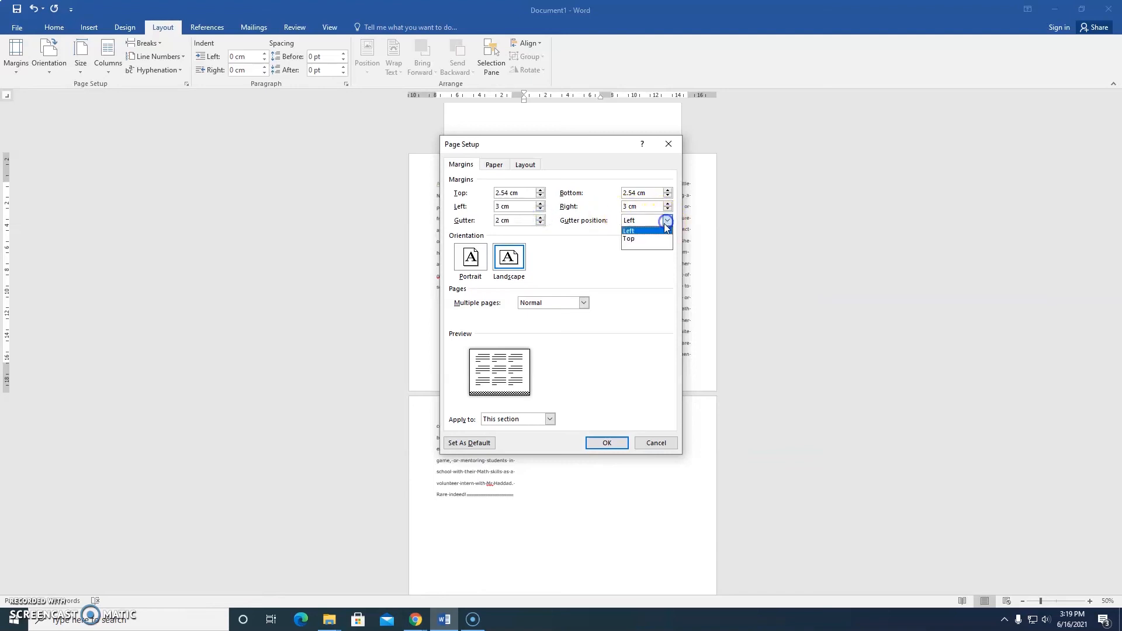
click(659, 239)
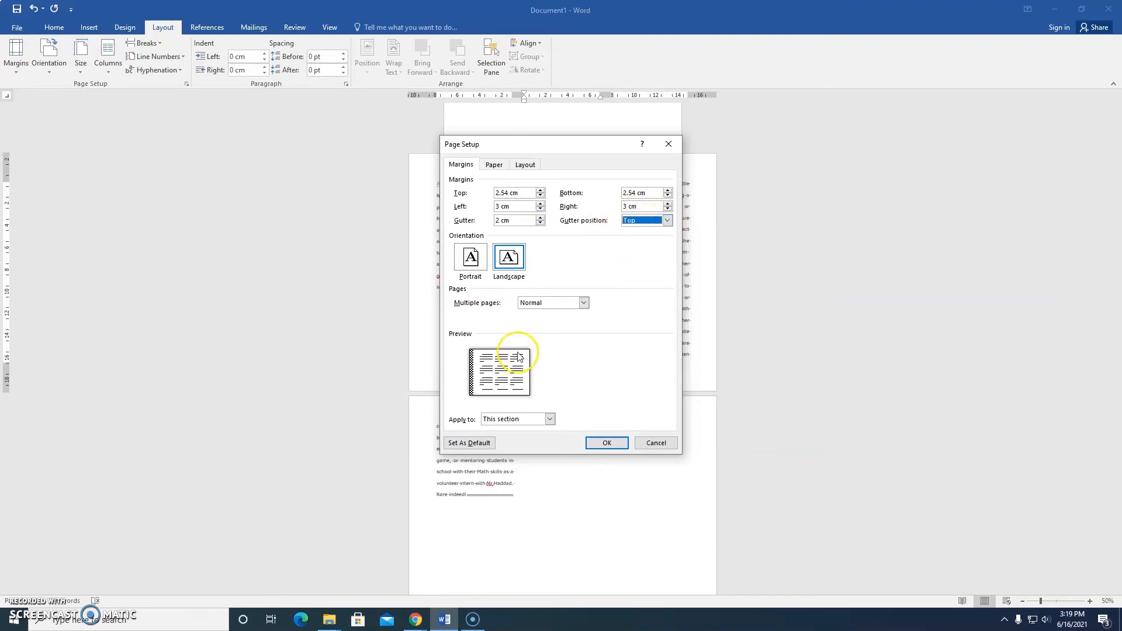
click(667, 220)
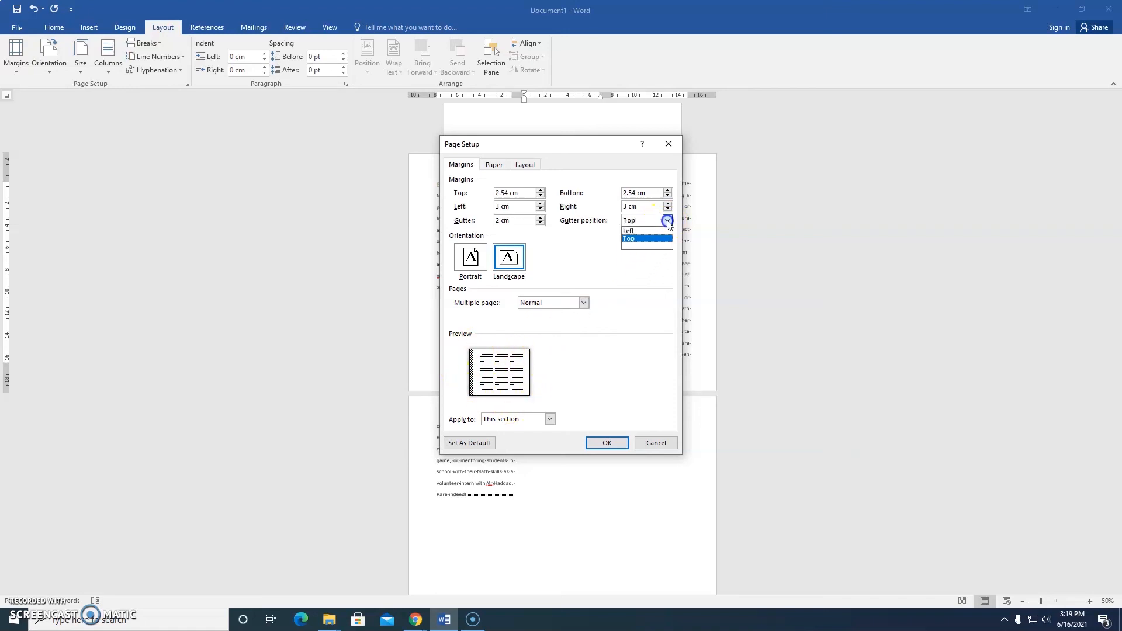
click(647, 239)
click(474, 395)
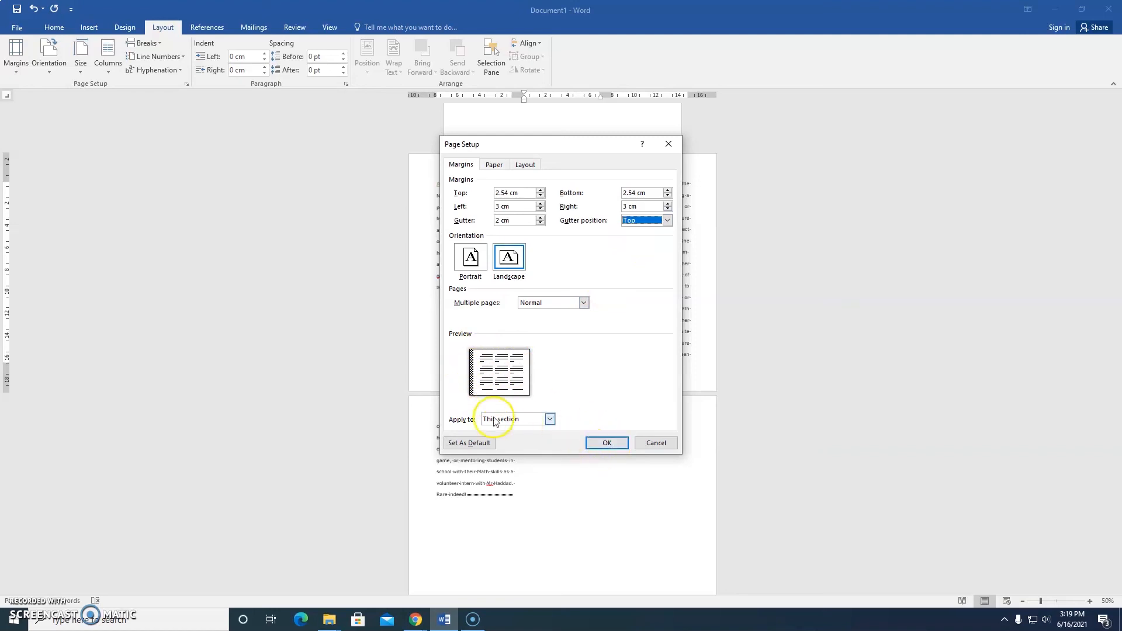
click(551, 419)
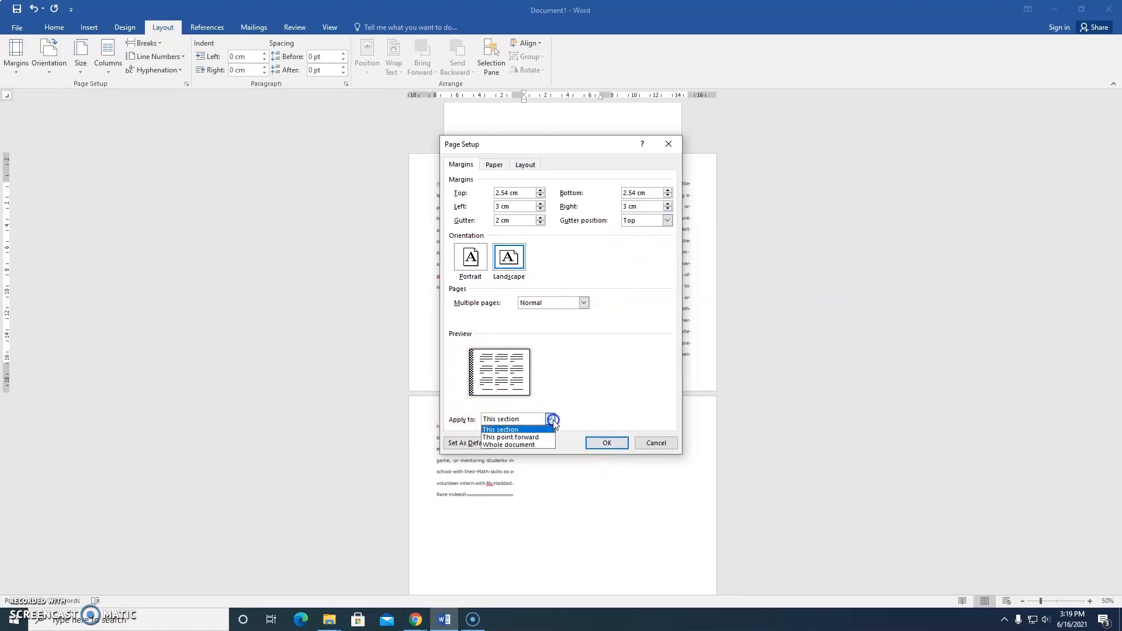
click(529, 446)
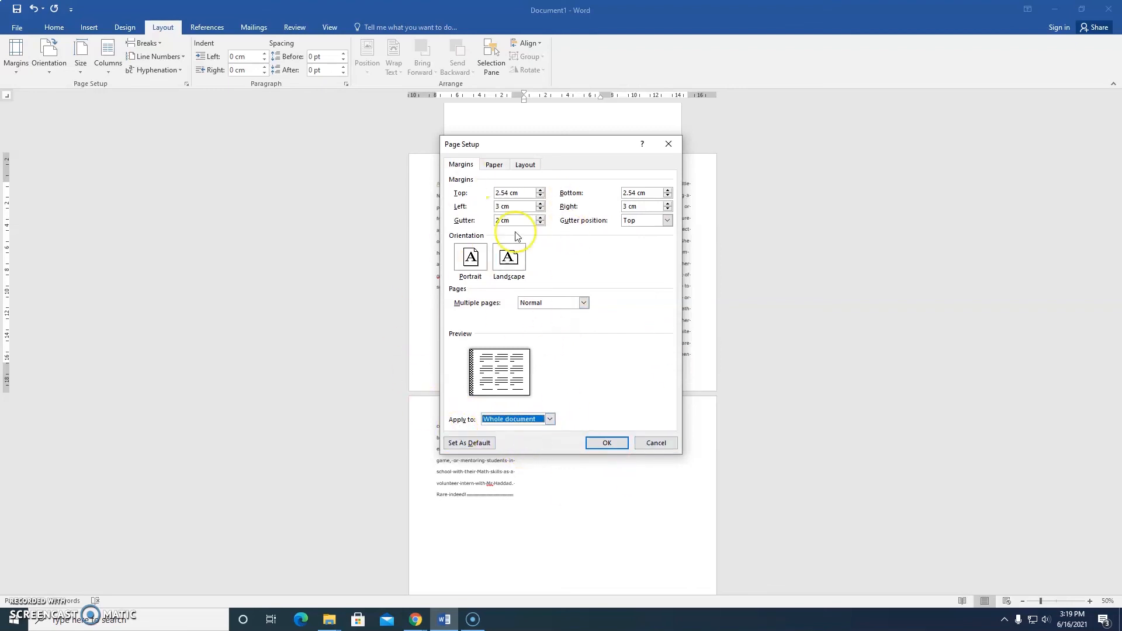
click(616, 446)
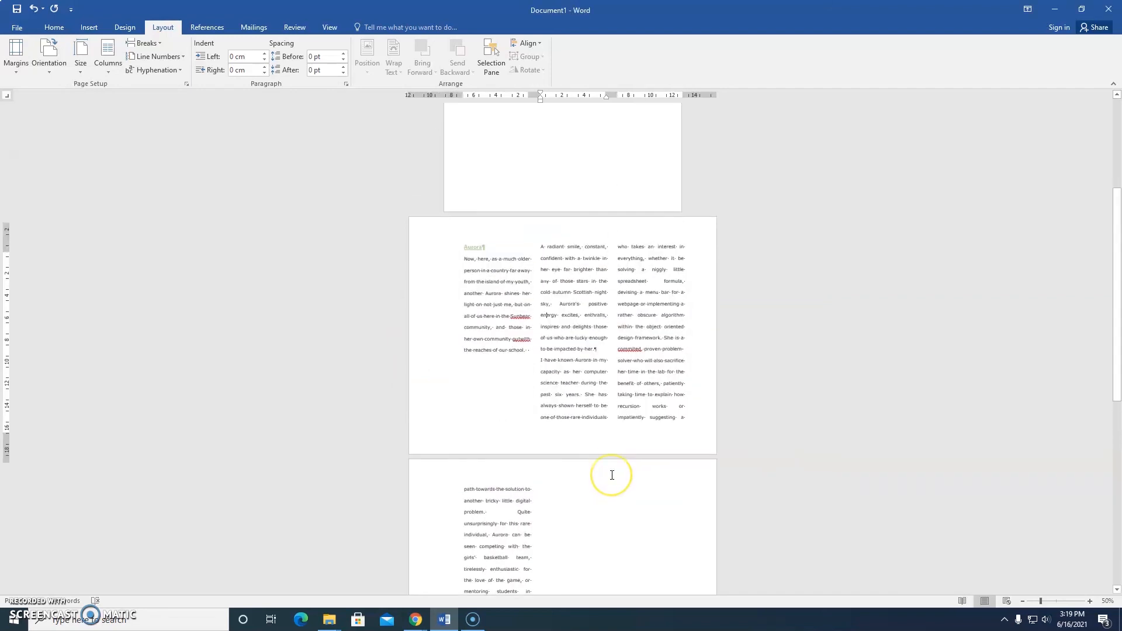
Step: Review the margins and gutter across every page, from the Introduction through the Aurora section to the final portrait page
scroll(607, 462, up, 5)
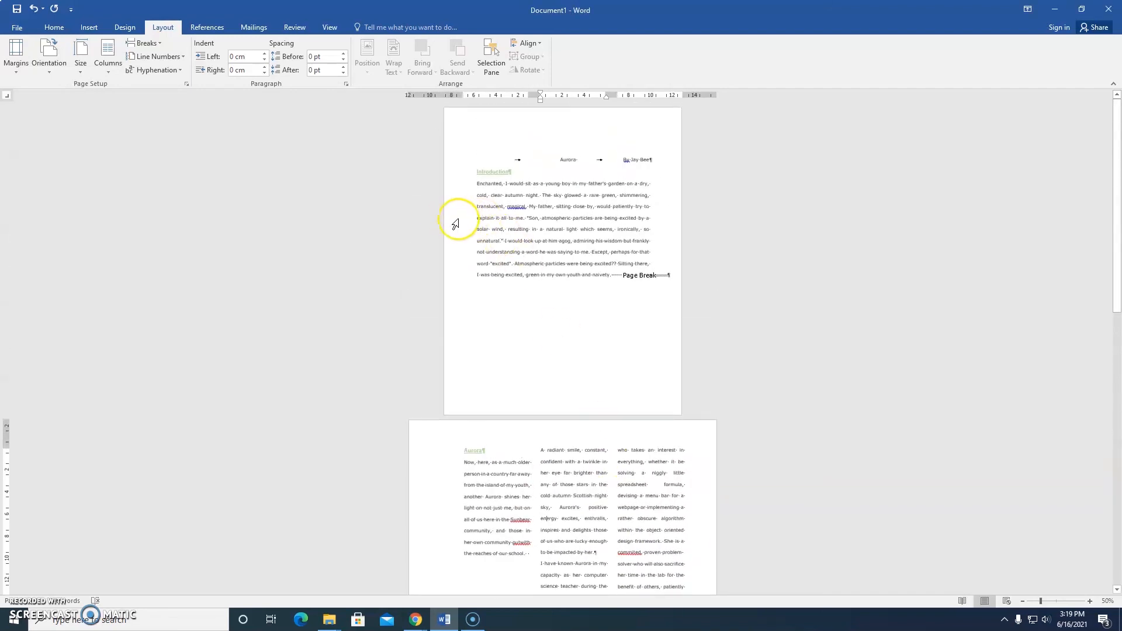
scroll(462, 374, down, 4)
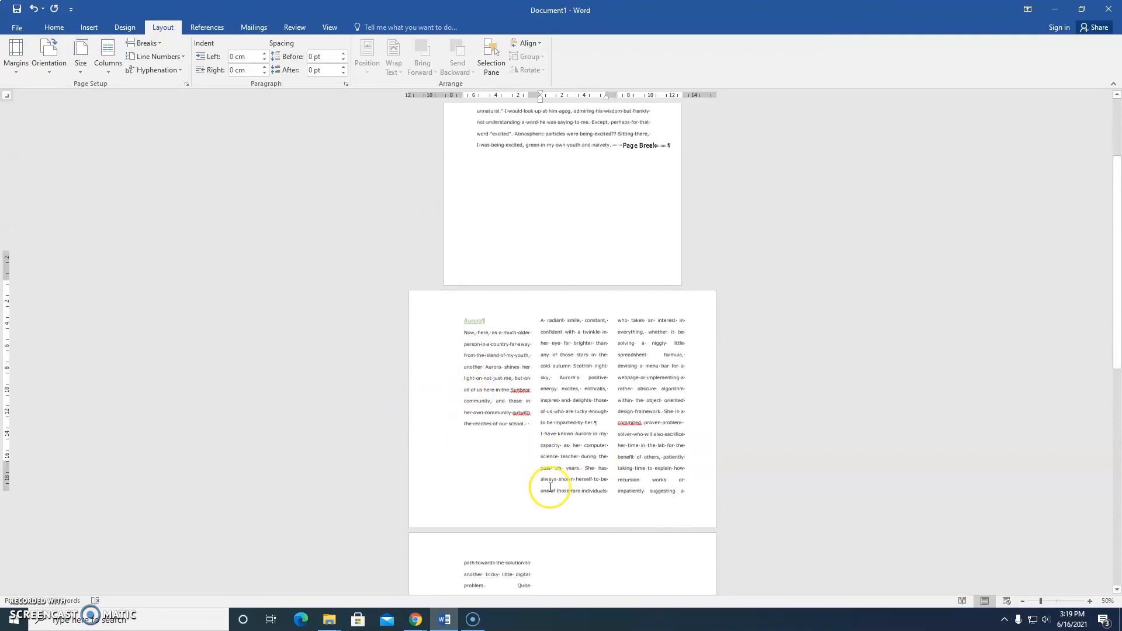
scroll(550, 486, down, 8)
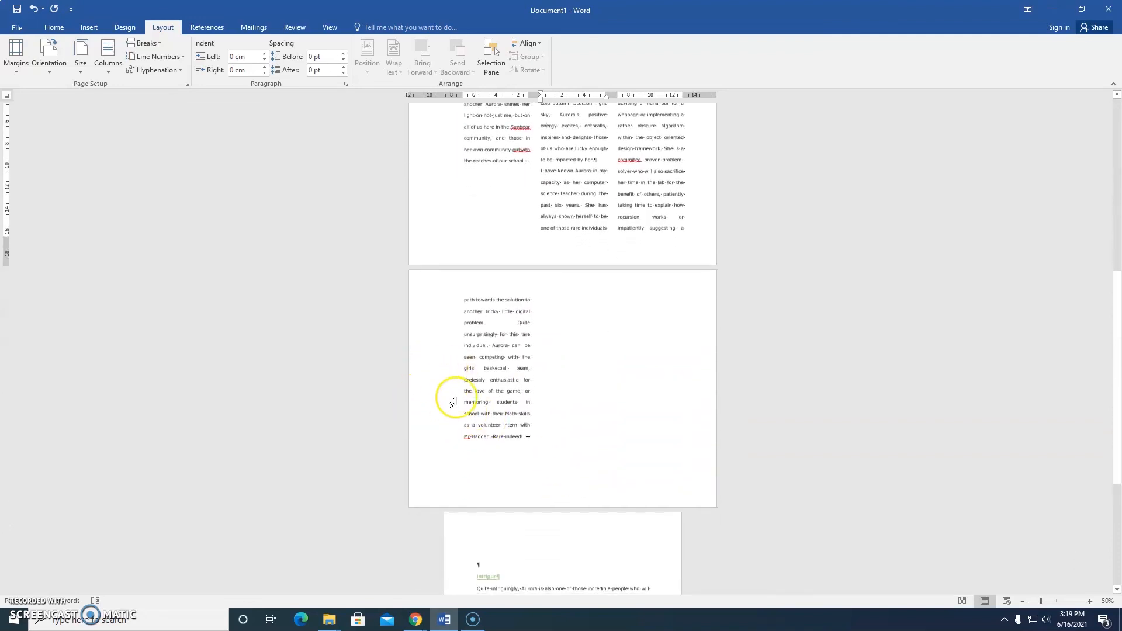
scroll(454, 402, down, 7)
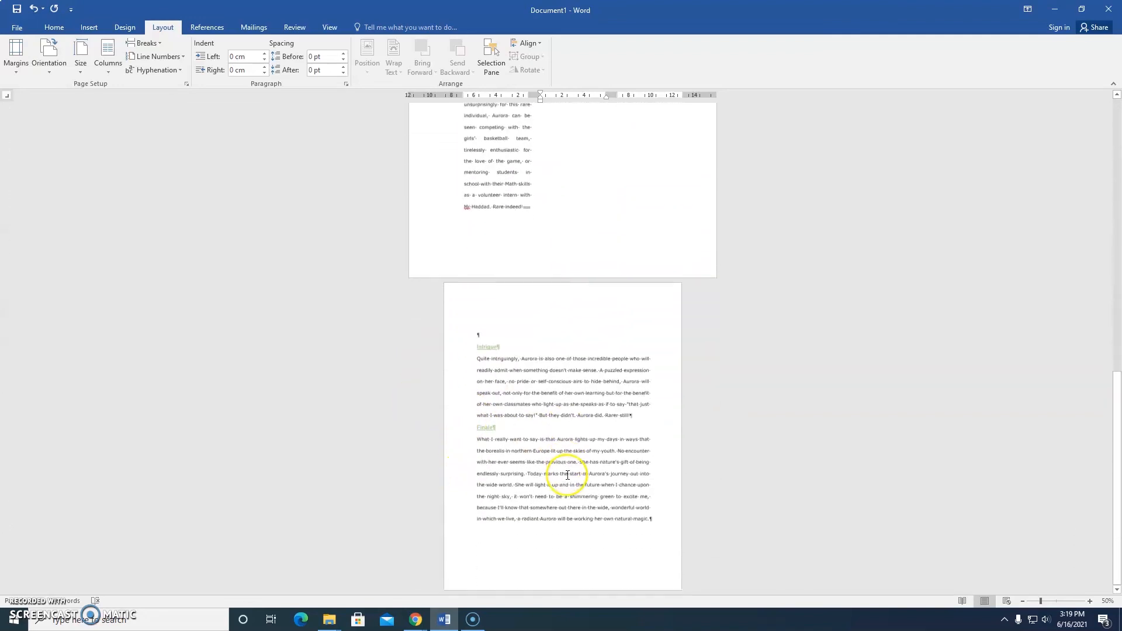
scroll(568, 475, up, 13)
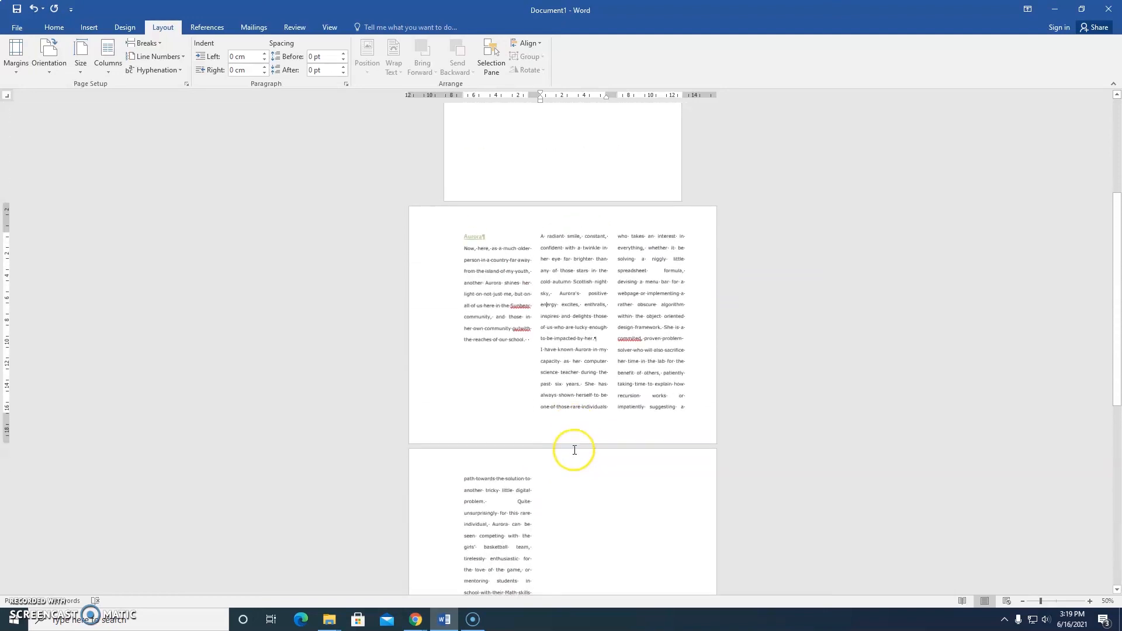
ctrl+scroll(574, 450, up, 7)
scroll(575, 447, up, 5)
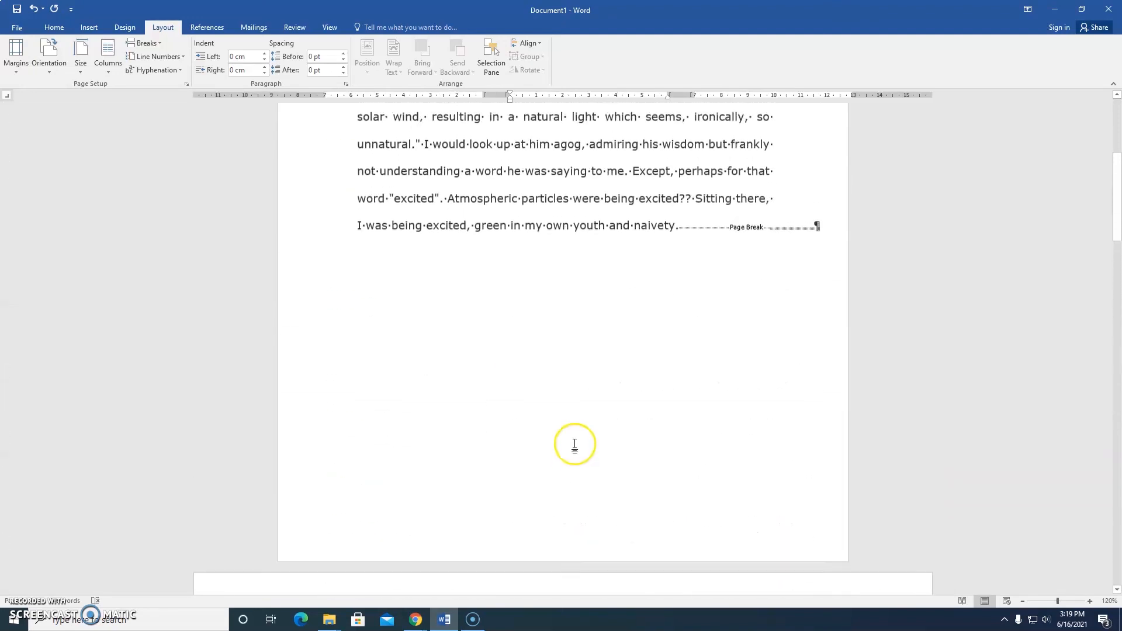
scroll(575, 444, up, 5)
scroll(574, 444, down, 1)
Step: Select the word "magical" in the Introduction paragraph, switch to Chrome and copy the web address of the space.com Northern Lights article
drag(430, 287, 474, 288)
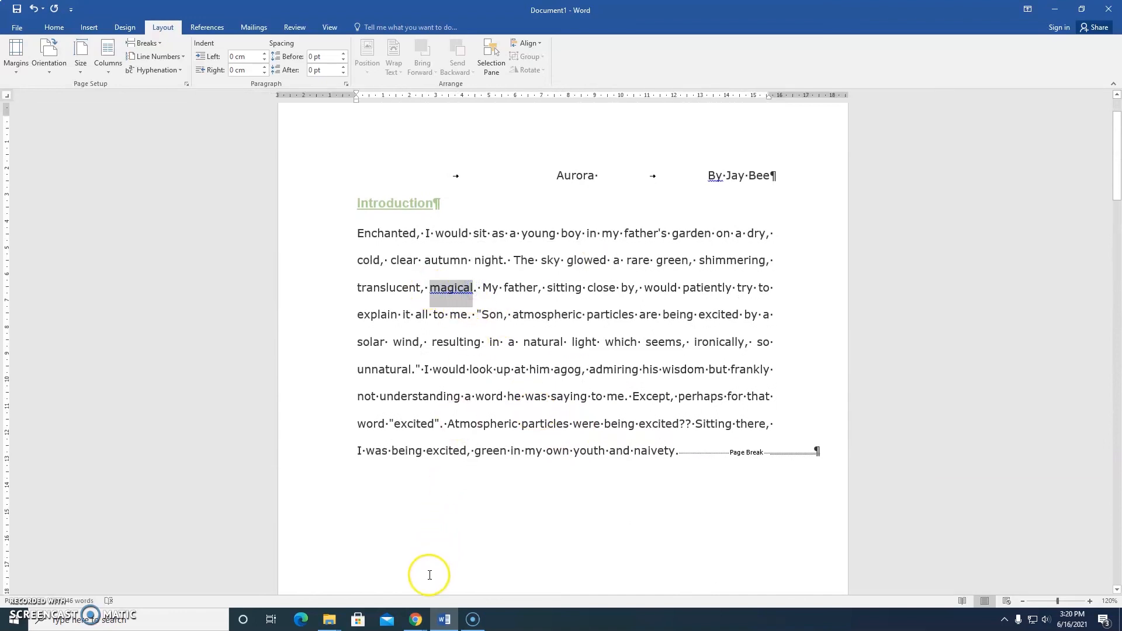
click(421, 617)
click(520, 570)
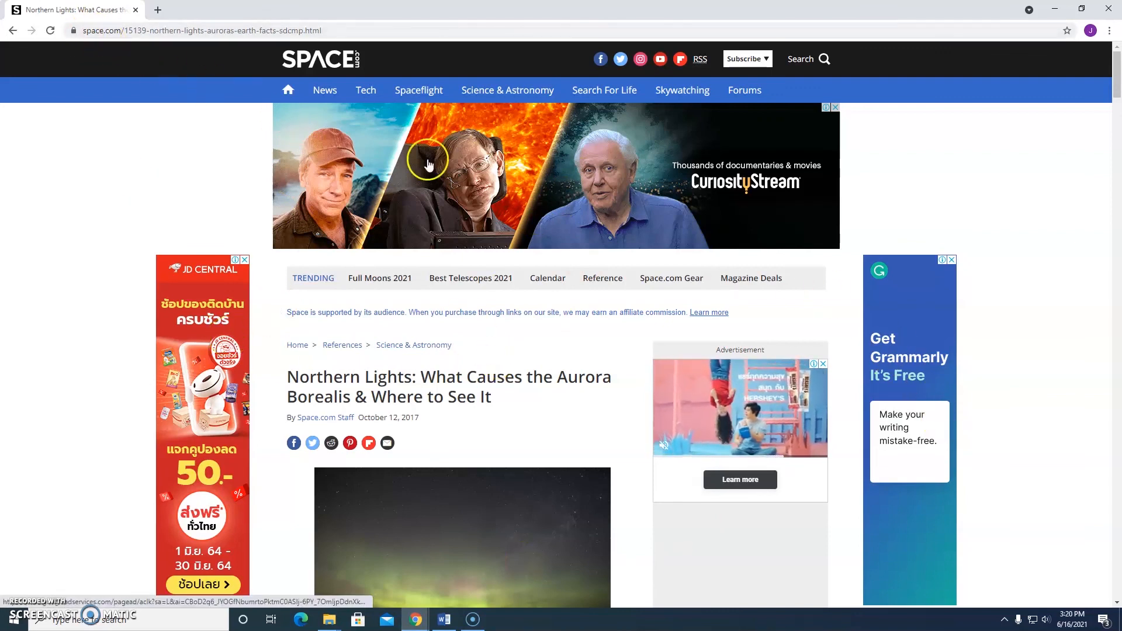
click(162, 33)
right_click(161, 36)
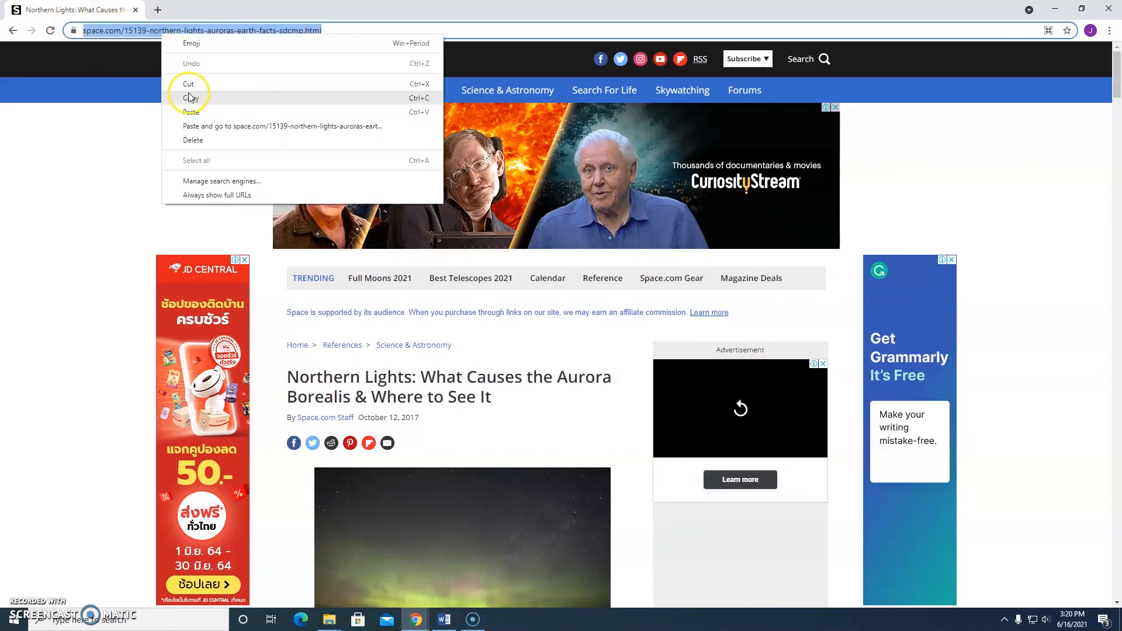
click(204, 102)
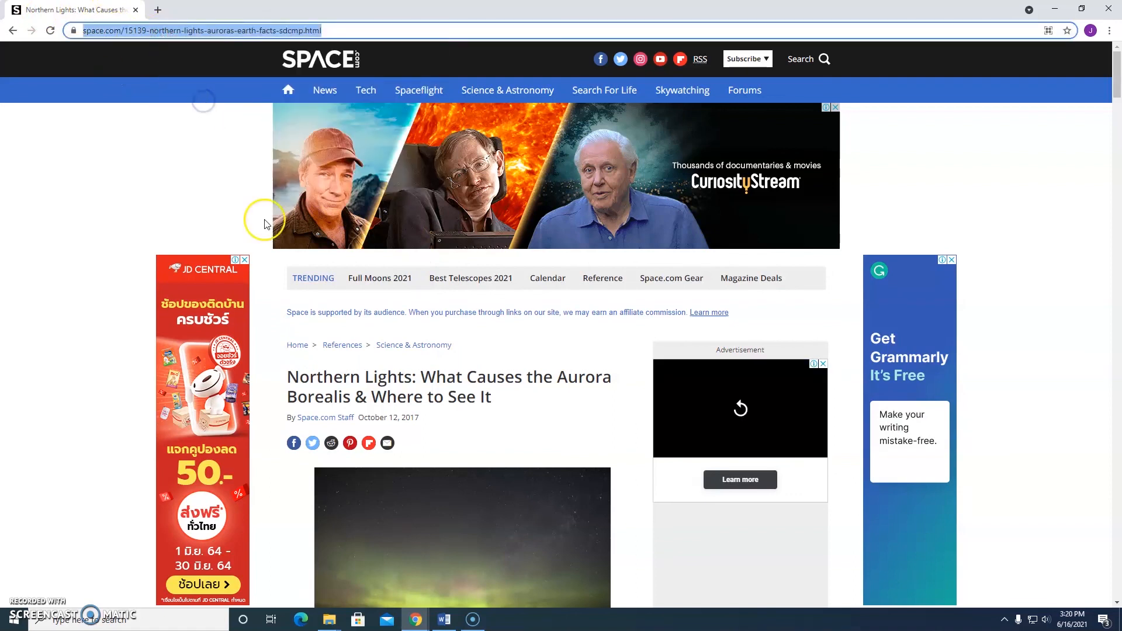
Step: Return to Word and hyperlink the selected word "magical" to the copied space.com Northern Lights address
click(445, 620)
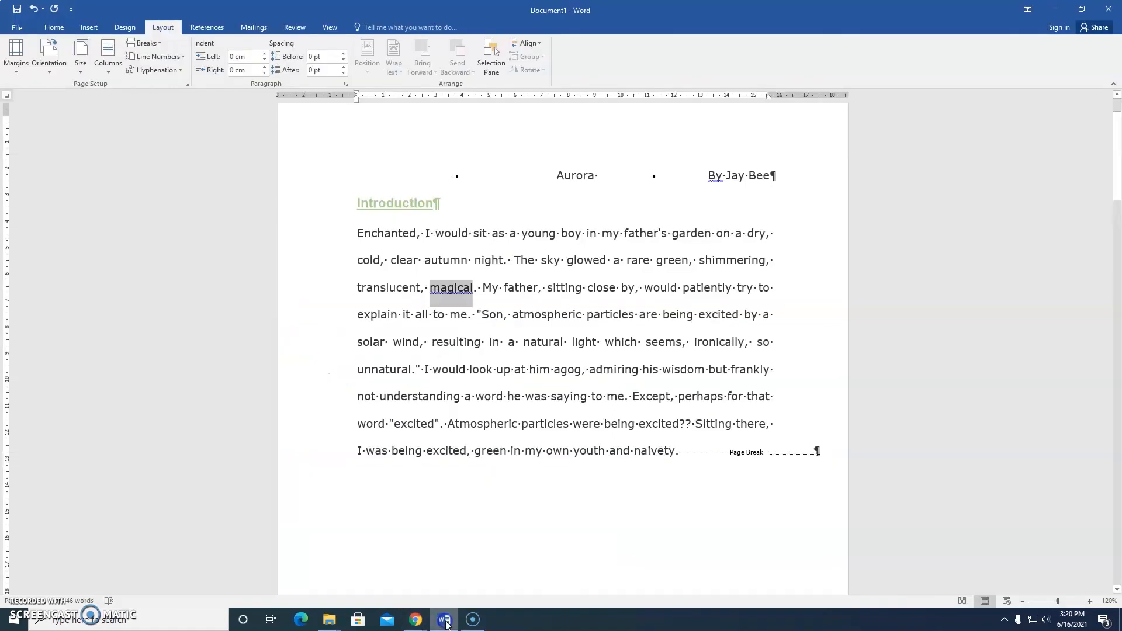
right_click(455, 294)
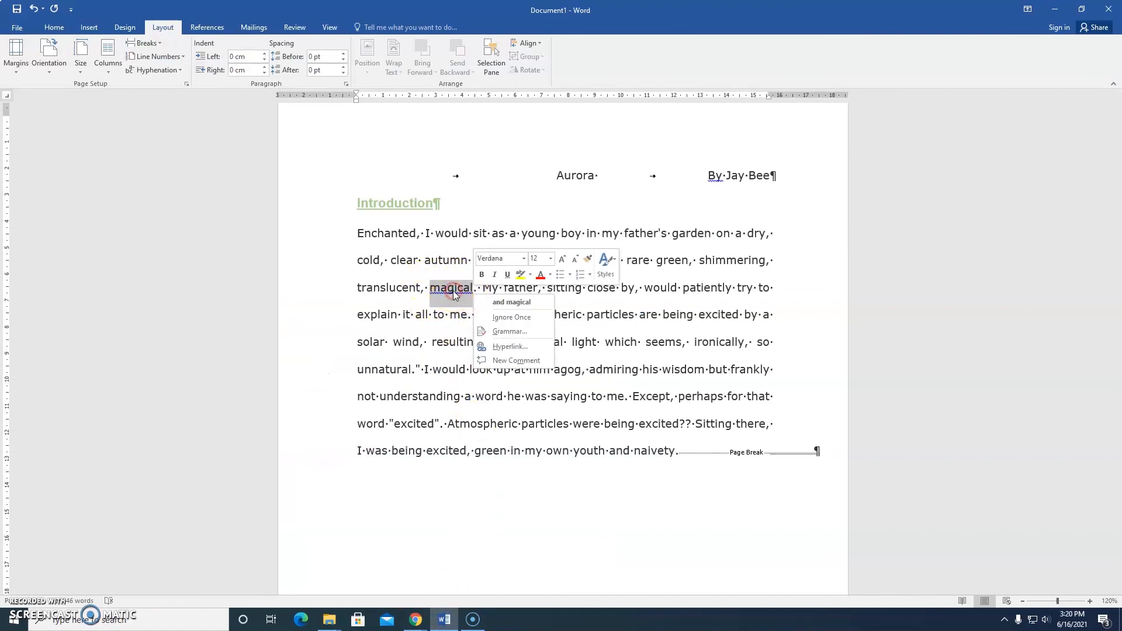
click(517, 350)
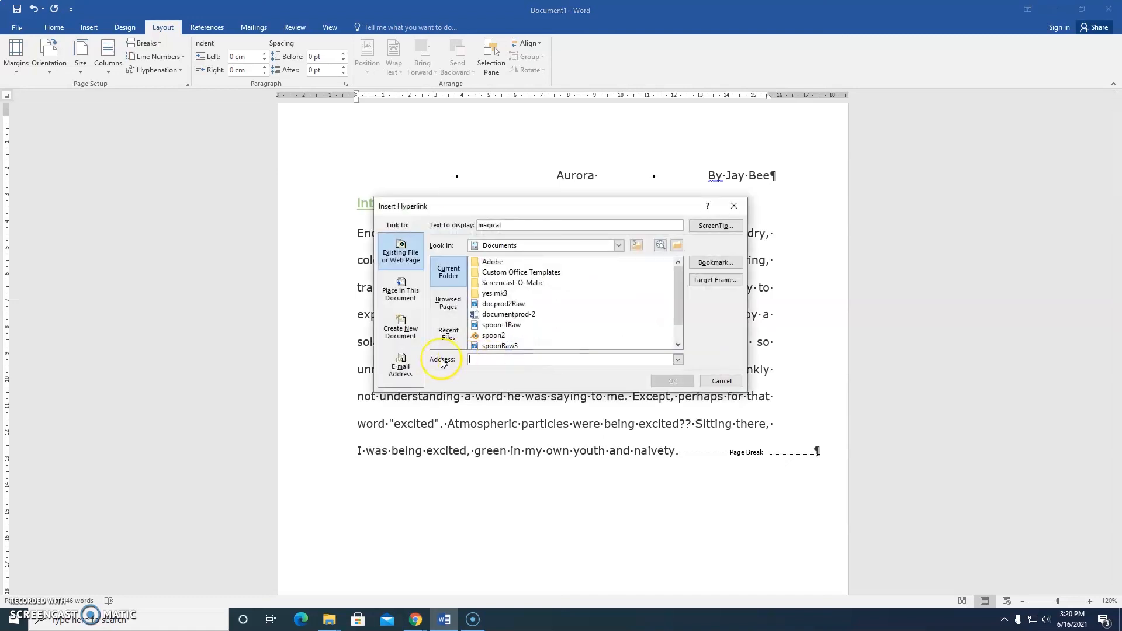
right_click(476, 359)
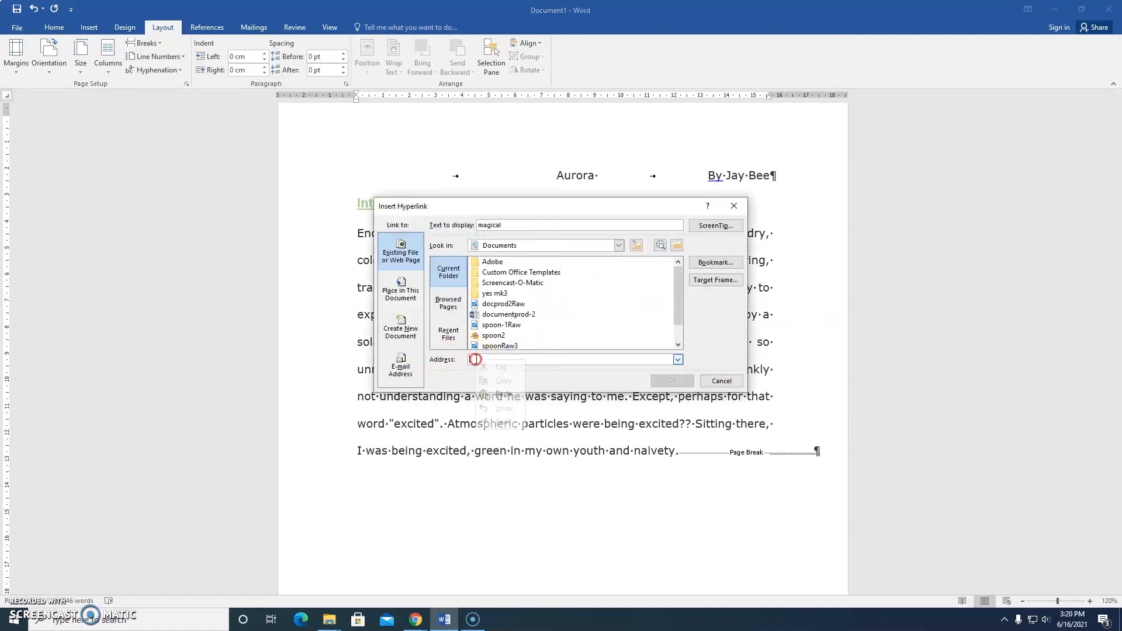
click(504, 394)
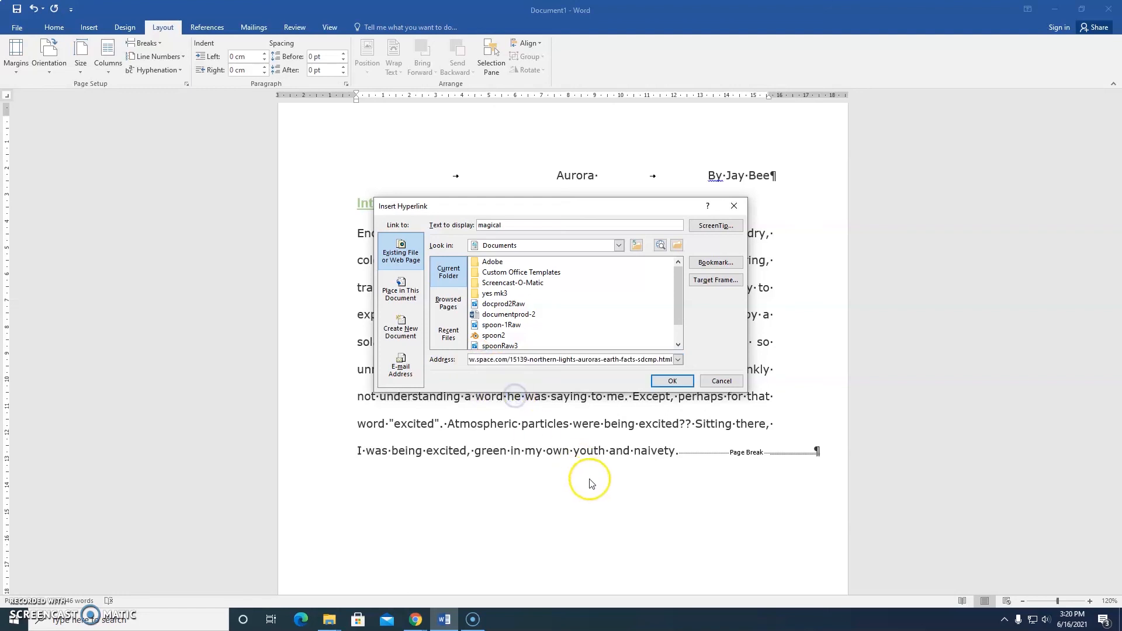
click(672, 381)
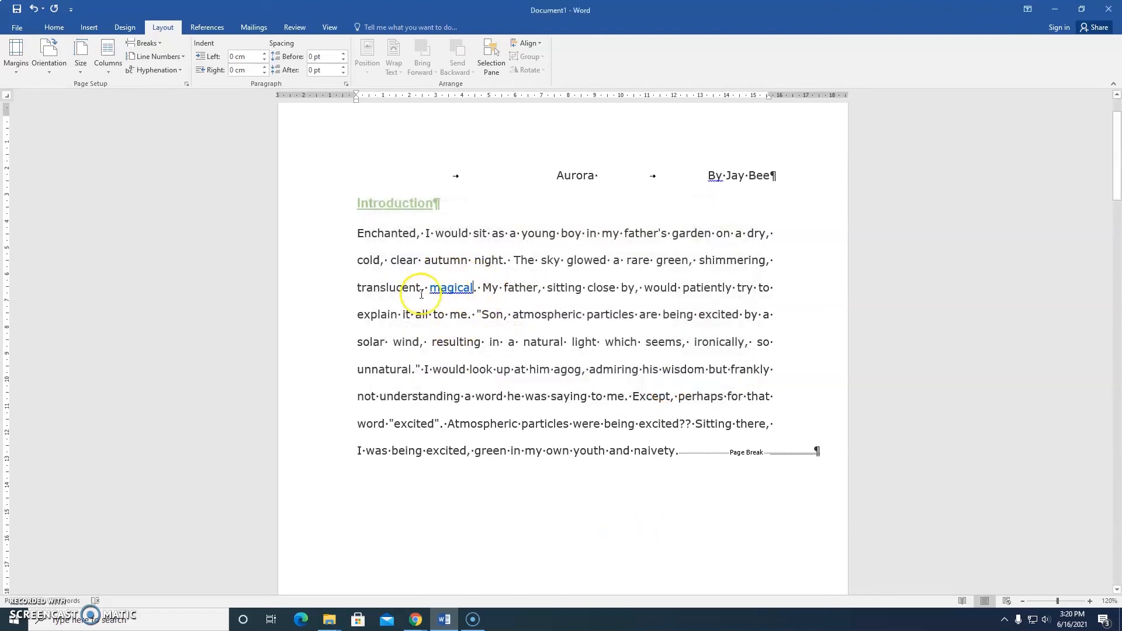
Step: Follow the "magical" link to test it in the browser, return to Word and look over the document's pages
mouse_move(451, 288)
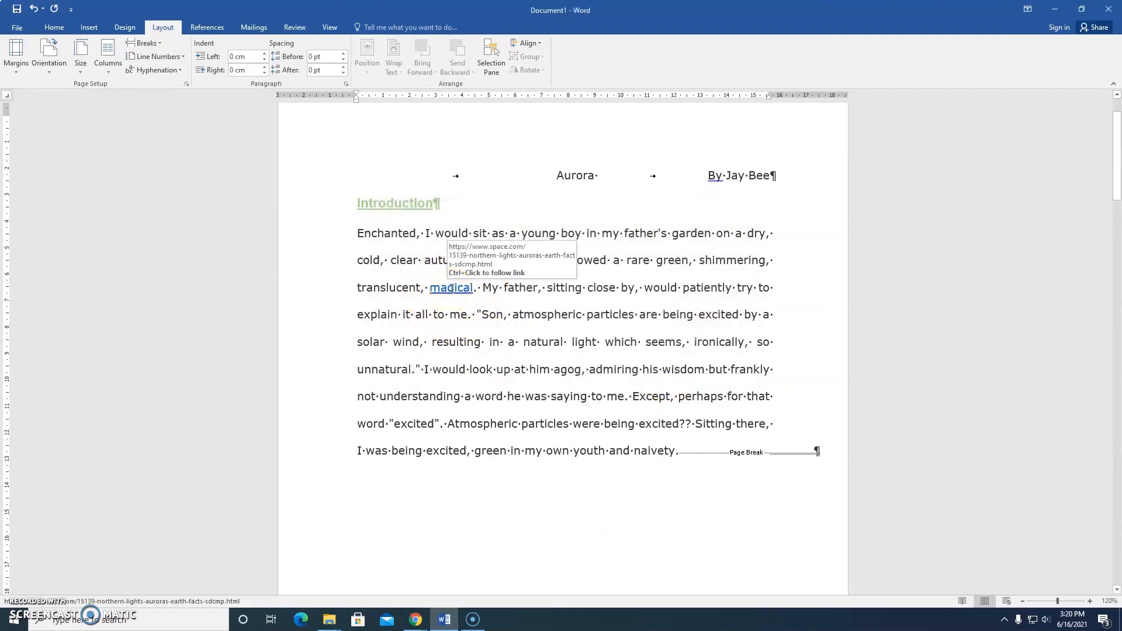
click(451, 287)
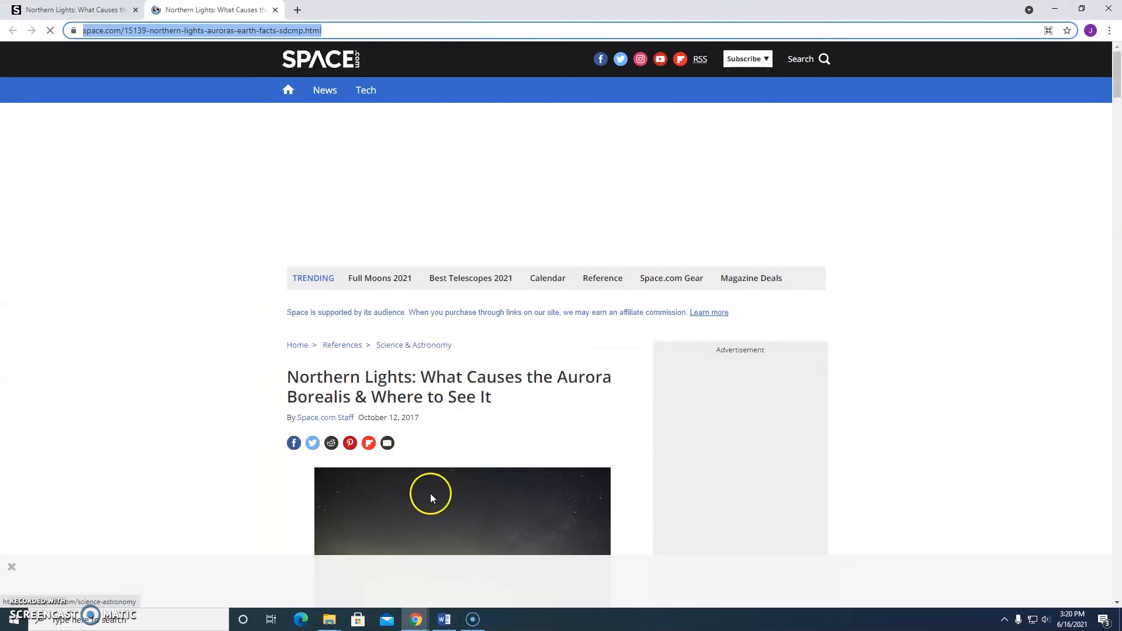
click(444, 619)
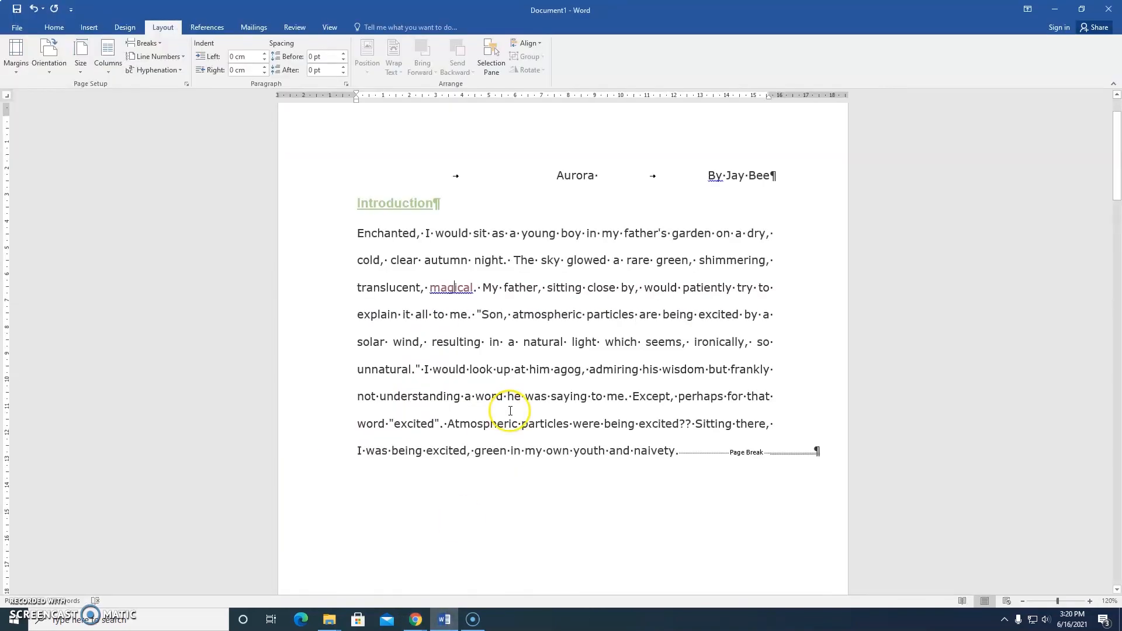
scroll(511, 411, down, 9)
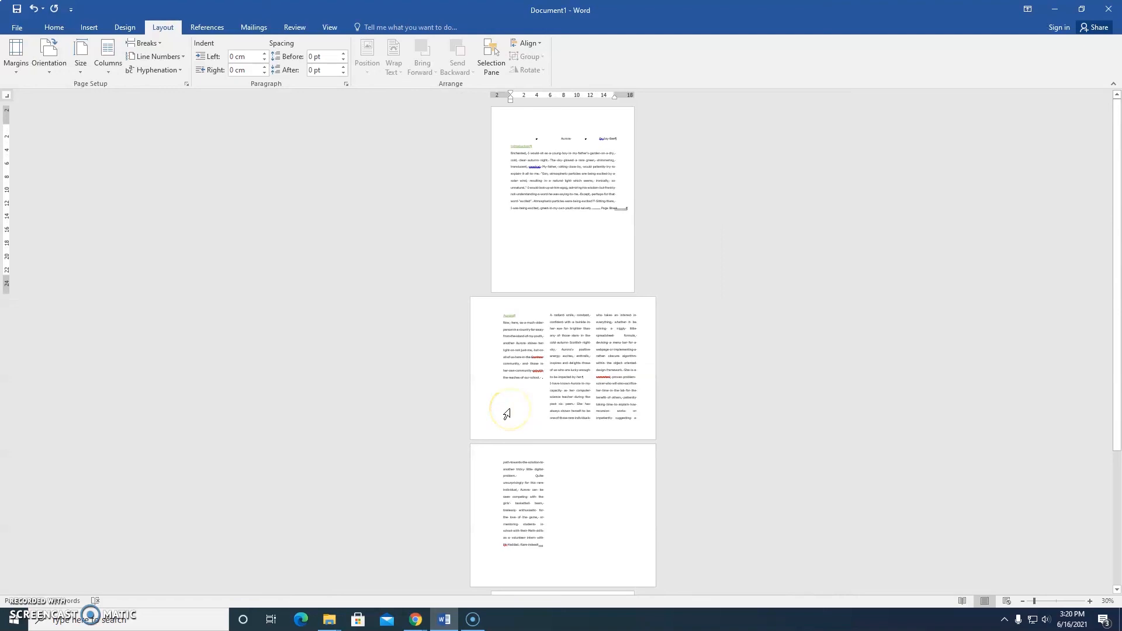
scroll(507, 414, down, 4)
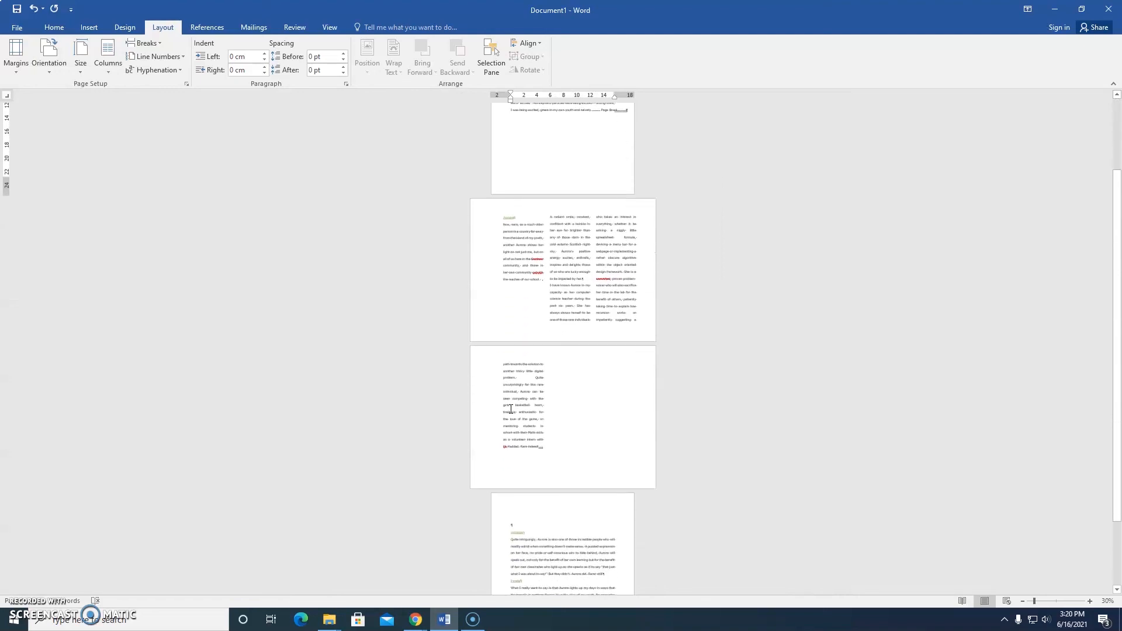